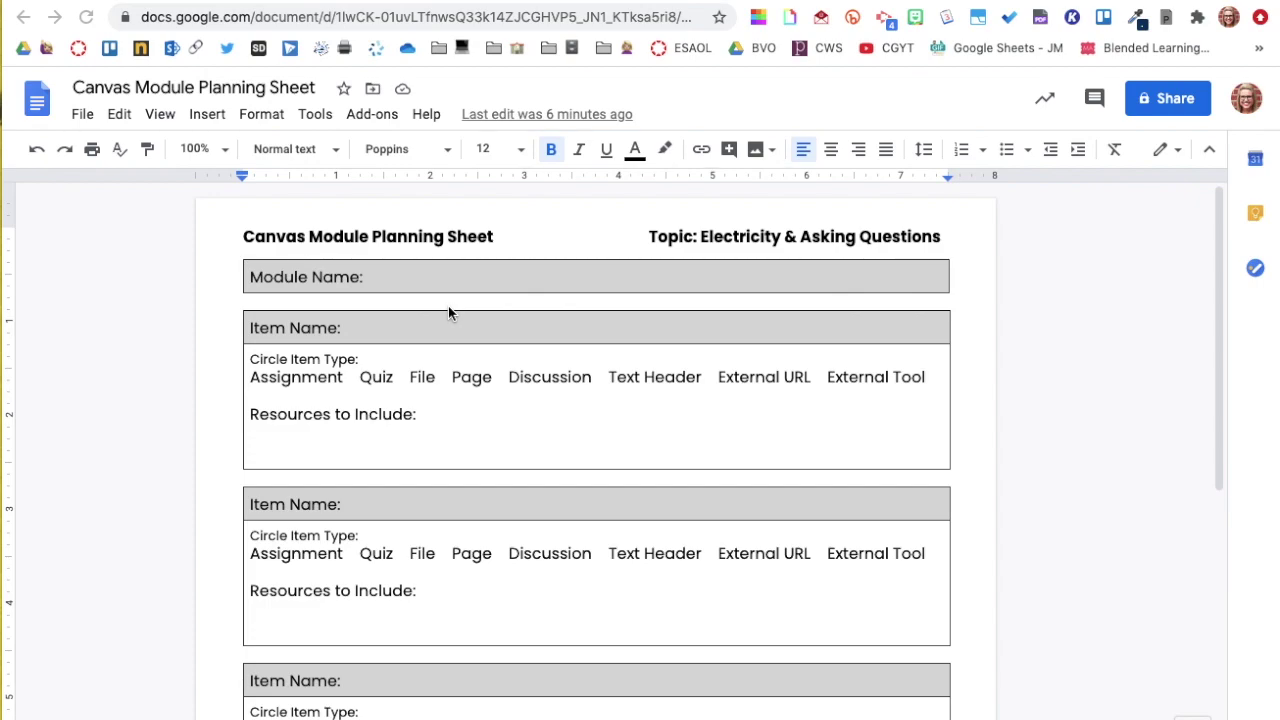
# Step: Enter the module name 'Electricity and Ask and Answer Questions (iLit Unit 8)'
pyautogui.scroll(-5, 436, 300)
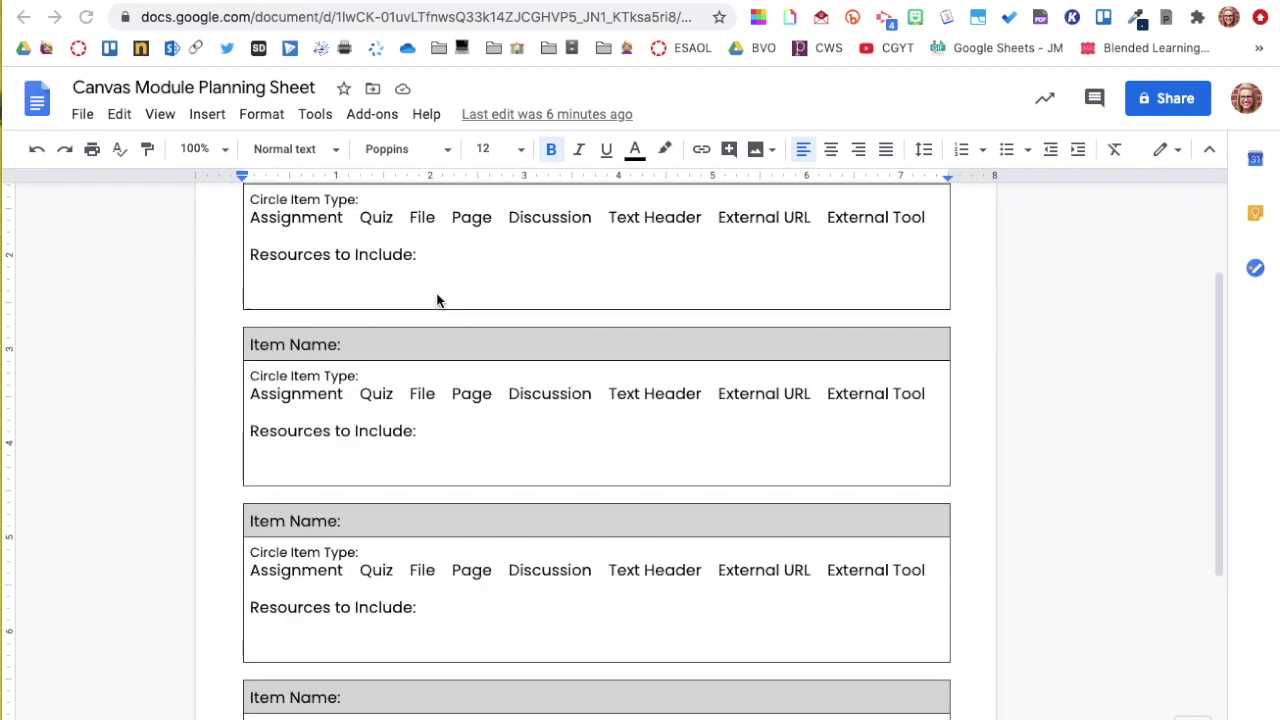
pyautogui.scroll(4, 436, 300)
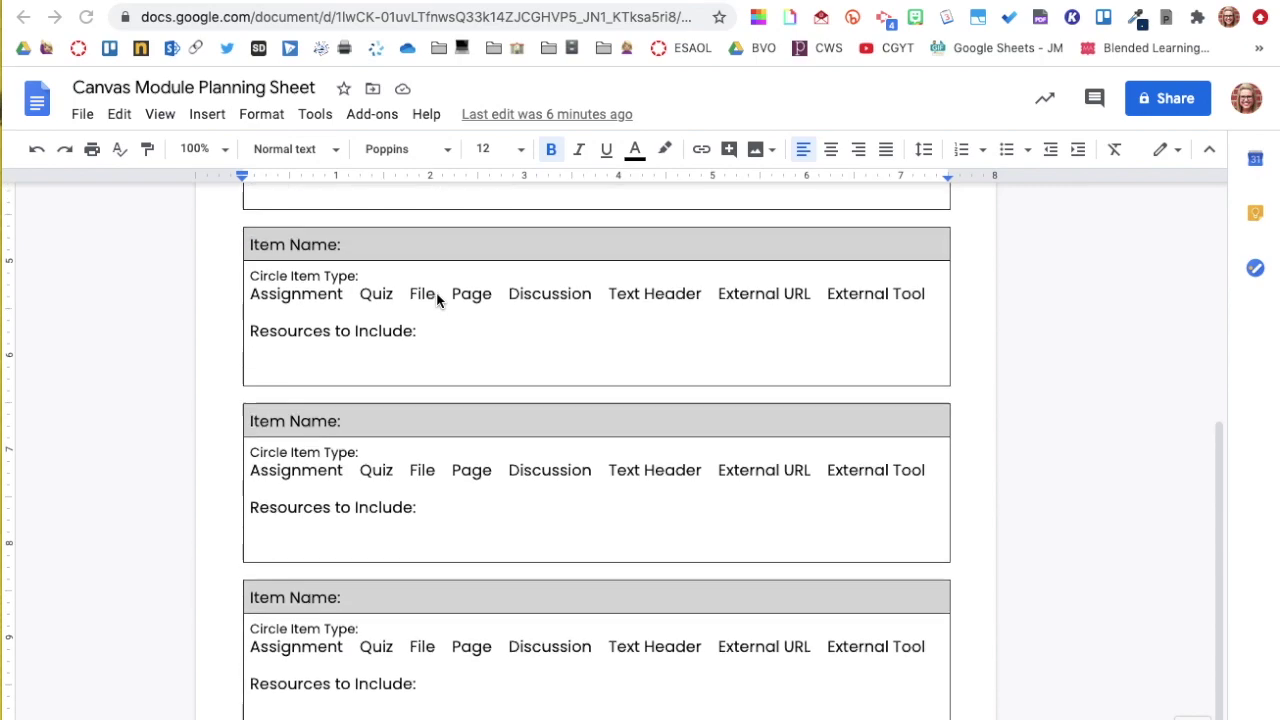
pyautogui.scroll(2, 436, 300)
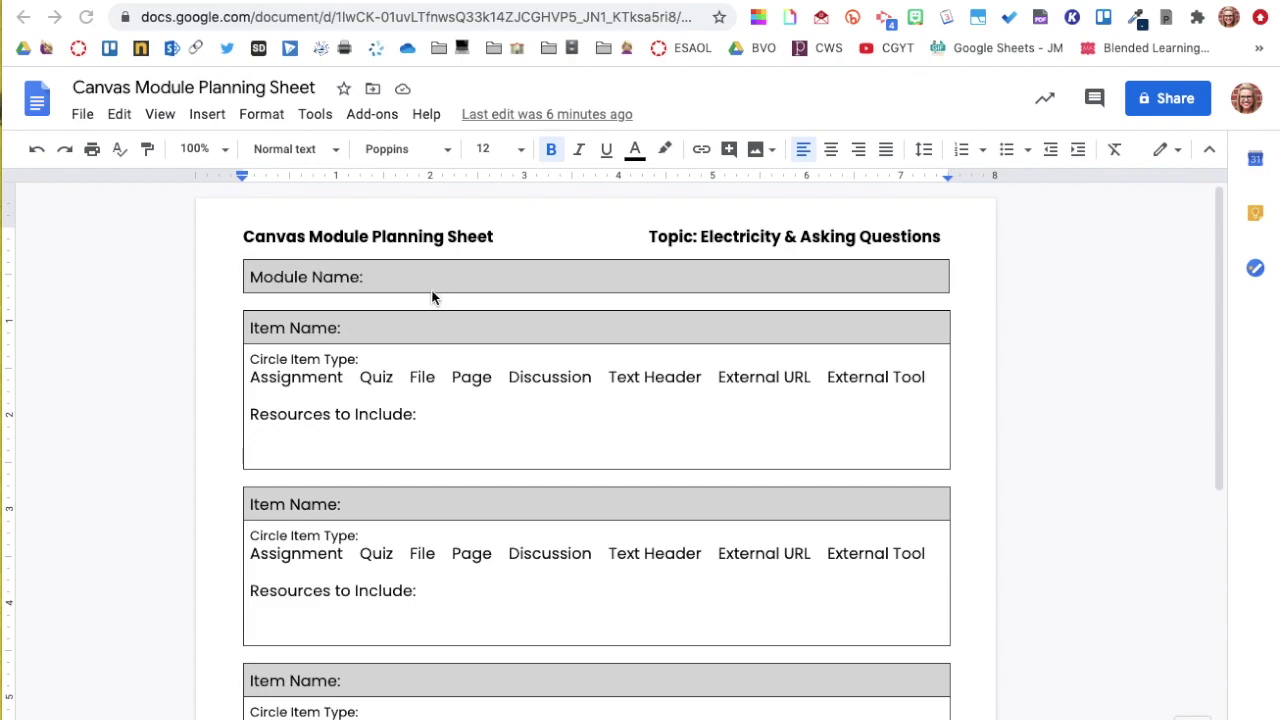
pyautogui.click(426, 278)
pyautogui.write('Electricity and Ask and Answer Questions (iLit Unit 8)')
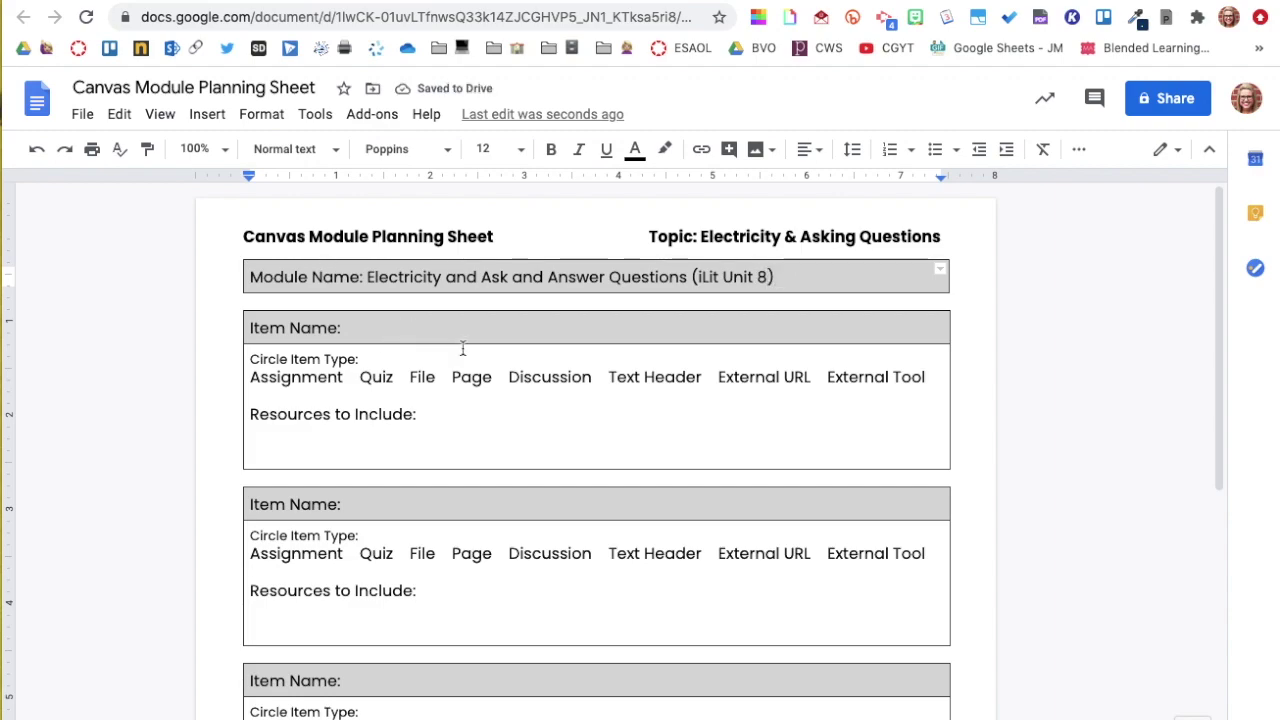
# Step: Highlight Page in yellow and name the first item 'Learning Targets'
pyautogui.doubleClick(470, 378)
pyautogui.click(666, 150)
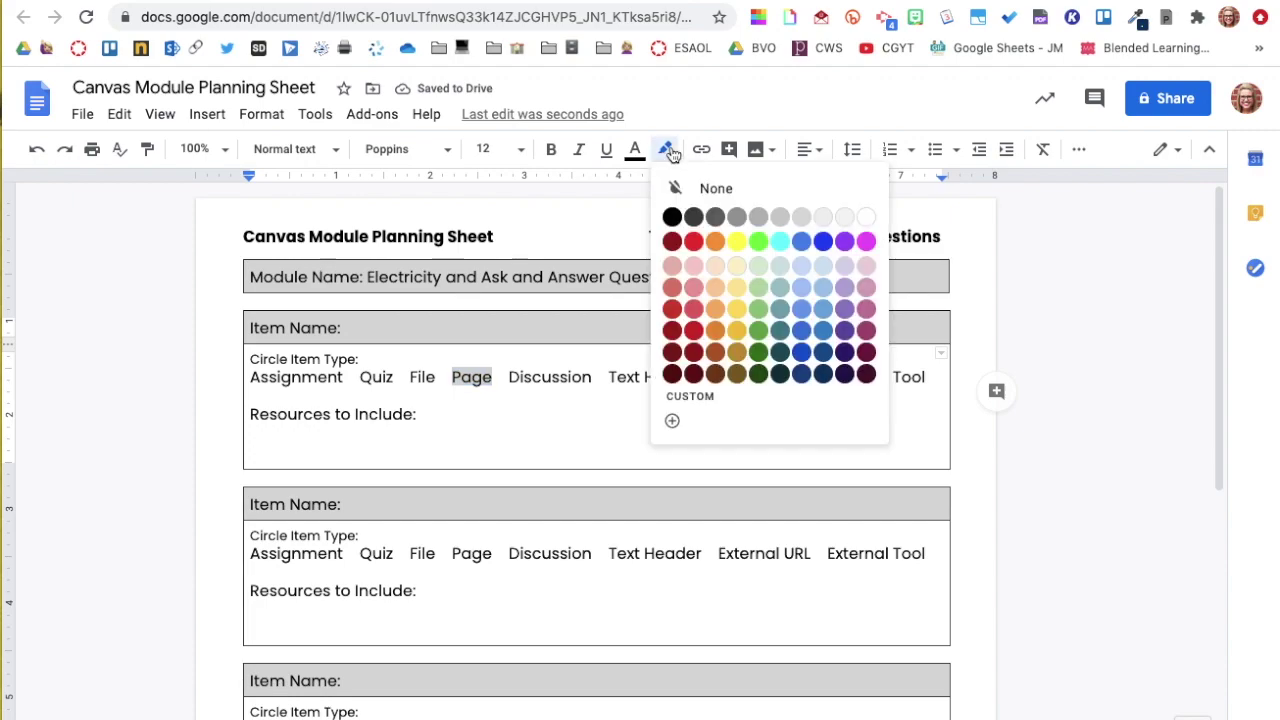
pyautogui.click(736, 241)
pyautogui.click(516, 318)
pyautogui.write('Learning Targets')
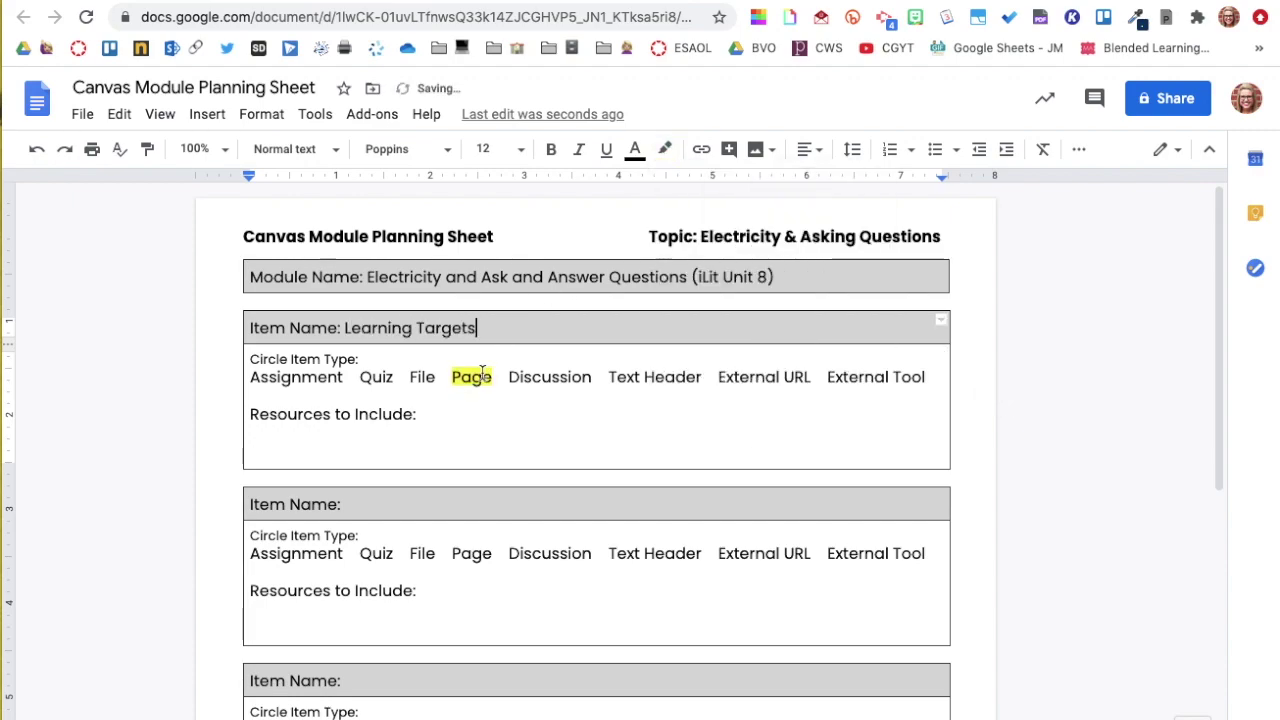
# Step: List three resource bullets: Ask and answer questions, electricity, speaking and listening
pyautogui.click(431, 428)
pyautogui.write('-')
pyautogui.write(' Ask and answer question')
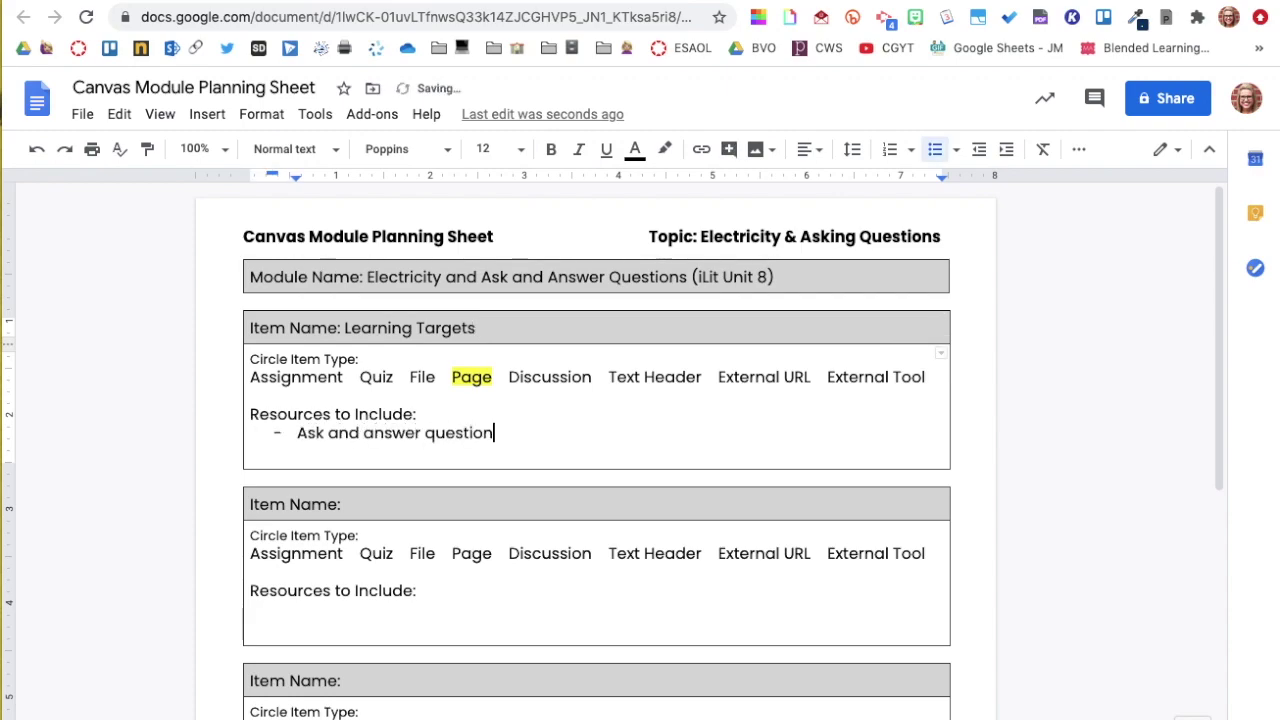
pyautogui.write('s')
pyautogui.press('Return')
pyautogui.write('electricity speakin')
pyautogui.press('BackSpace')
pyautogui.press('BackSpace')
pyautogui.press('BackSpace')
pyautogui.press('BackSpace')
pyautogui.press('BackSpace')
pyautogui.press('BackSpace')
pyautogui.press('BackSpace')
pyautogui.press('BackSpace')
pyautogui.press('Return')
pyautogui.write('speaking and listenin')
pyautogui.press('BackSpace')
pyautogui.press('BackSpace')
pyautogui.write('ing')
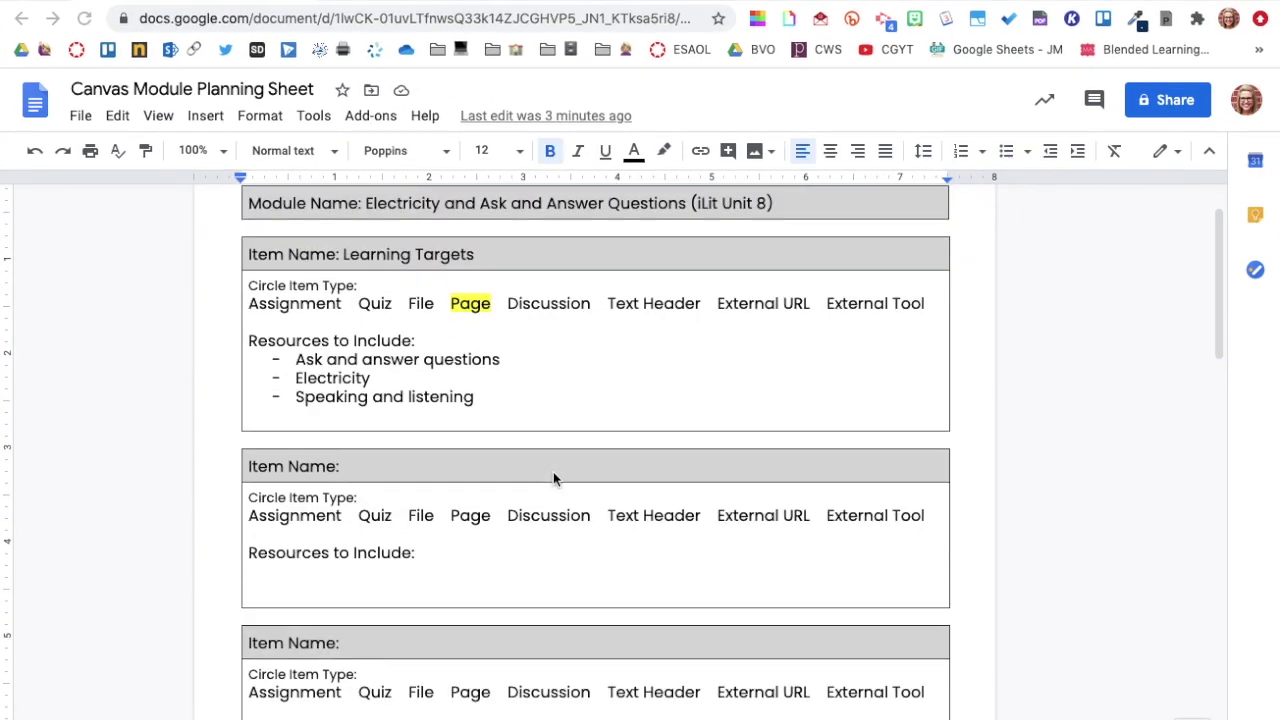
pyautogui.scroll(-1, 457, 456)
# Step: Add 'Electricity in the Classroom' as a yellow-highlighted Page with GVRL text as its resource
pyautogui.click(416, 444)
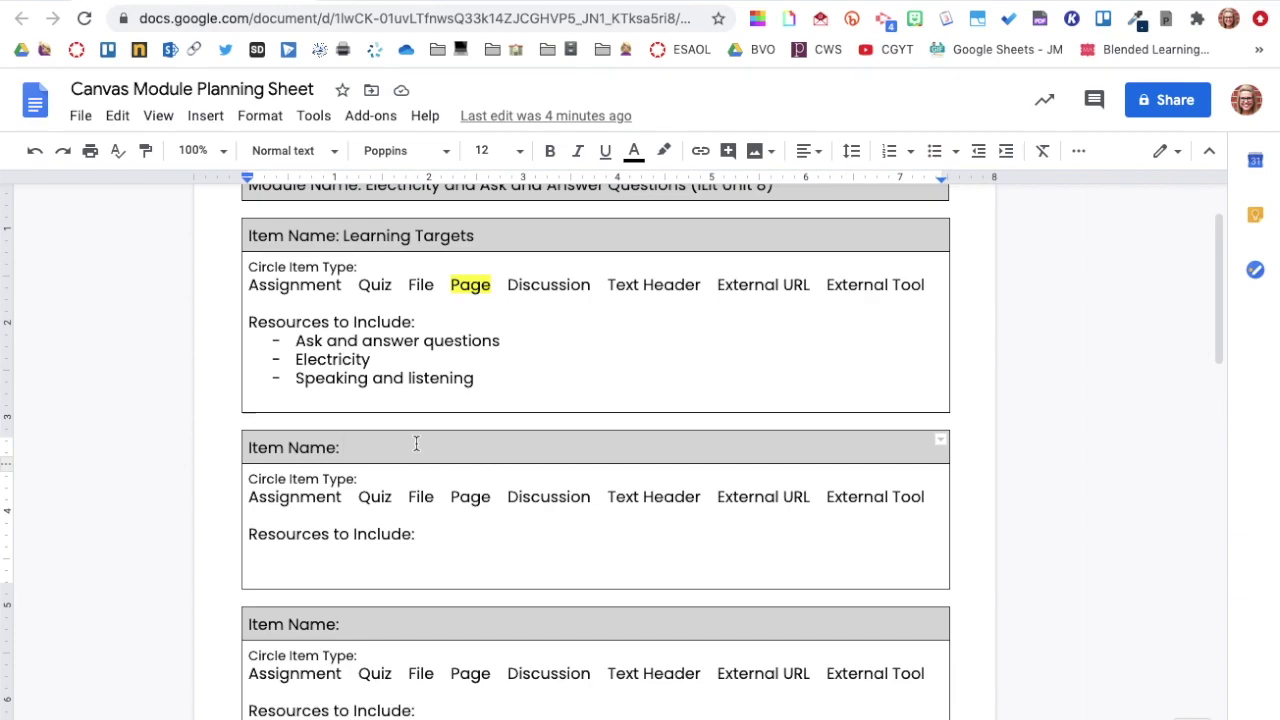
pyautogui.write('Electr')
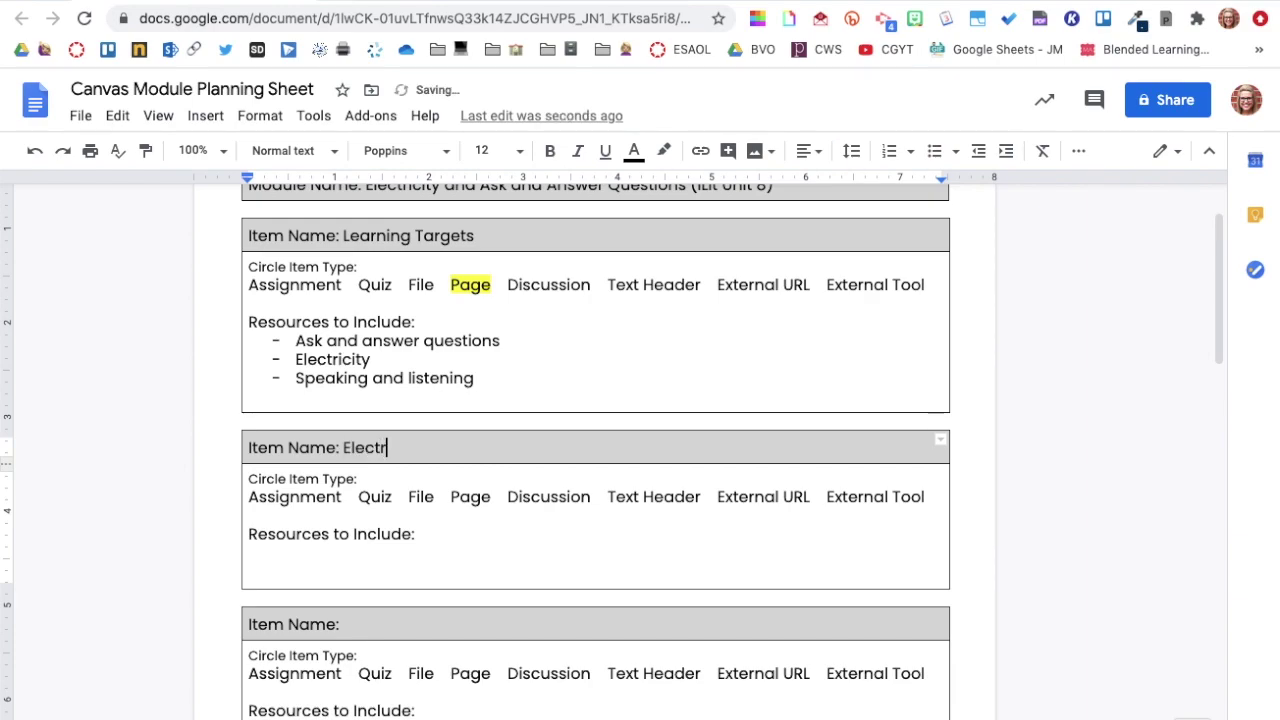
pyautogui.write('icity in the Classroom')
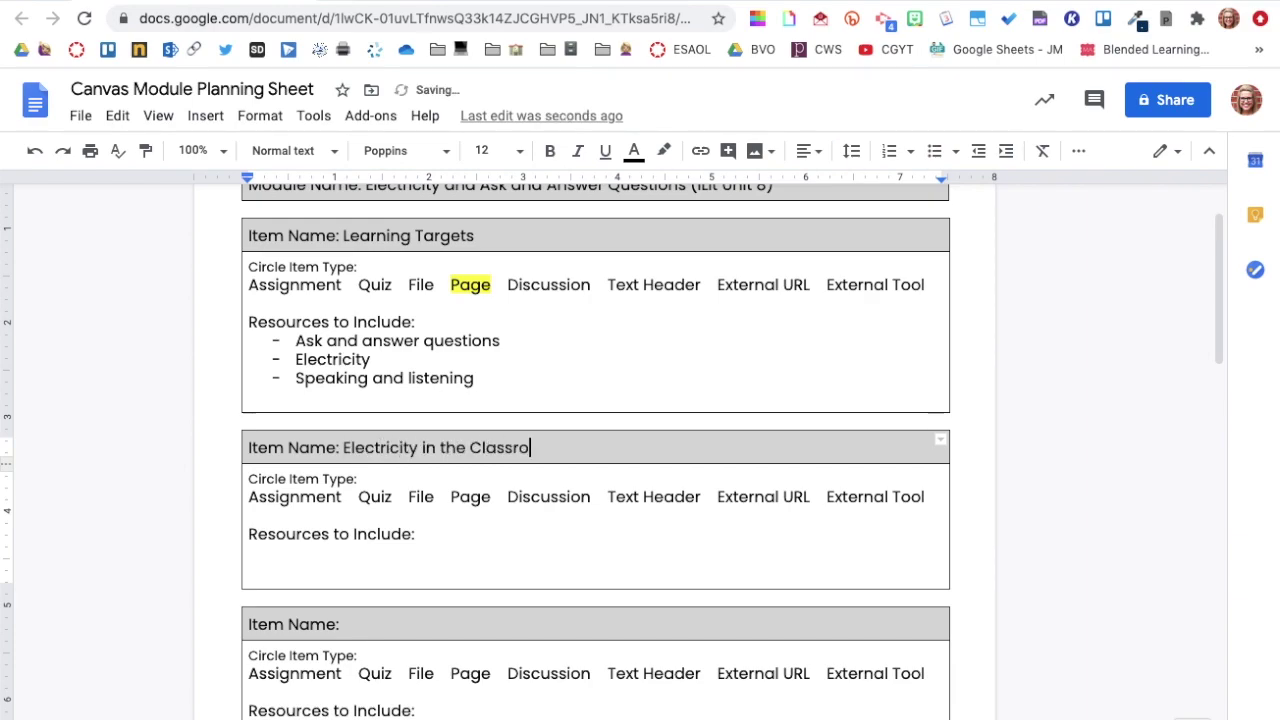
pyautogui.doubleClick(470, 496)
pyautogui.click(664, 151)
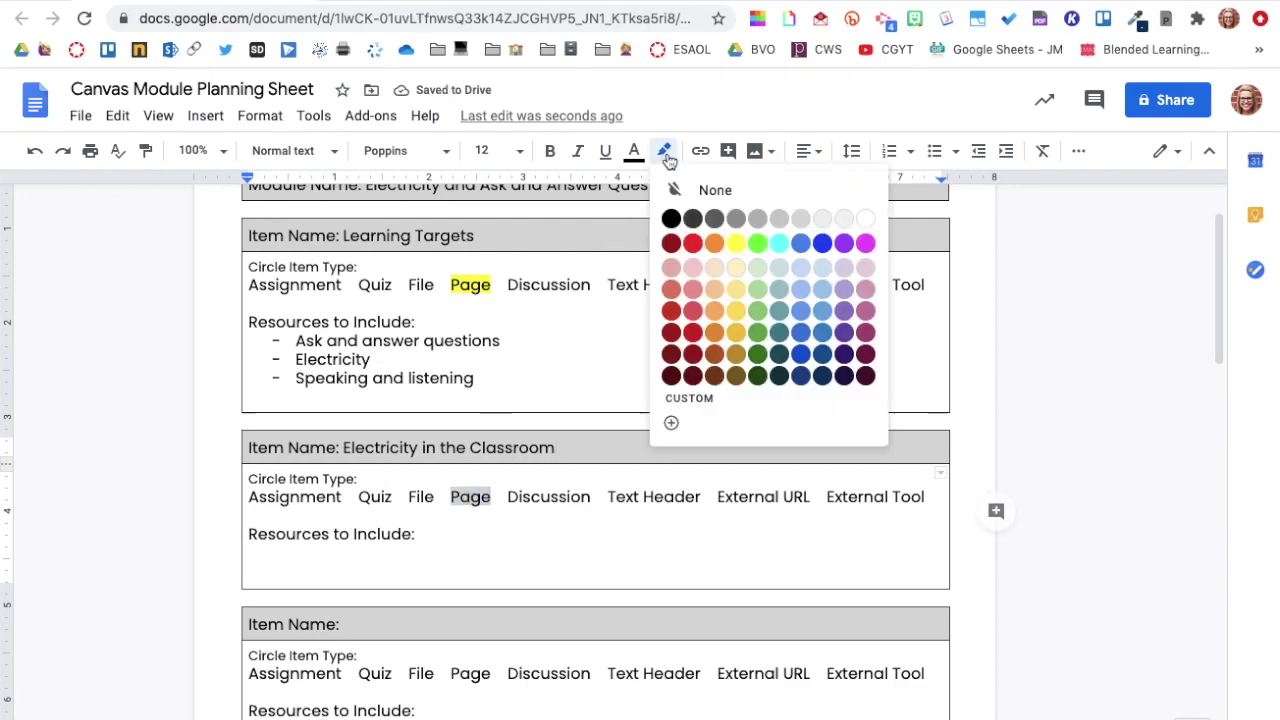
pyautogui.click(736, 244)
pyautogui.click(472, 537)
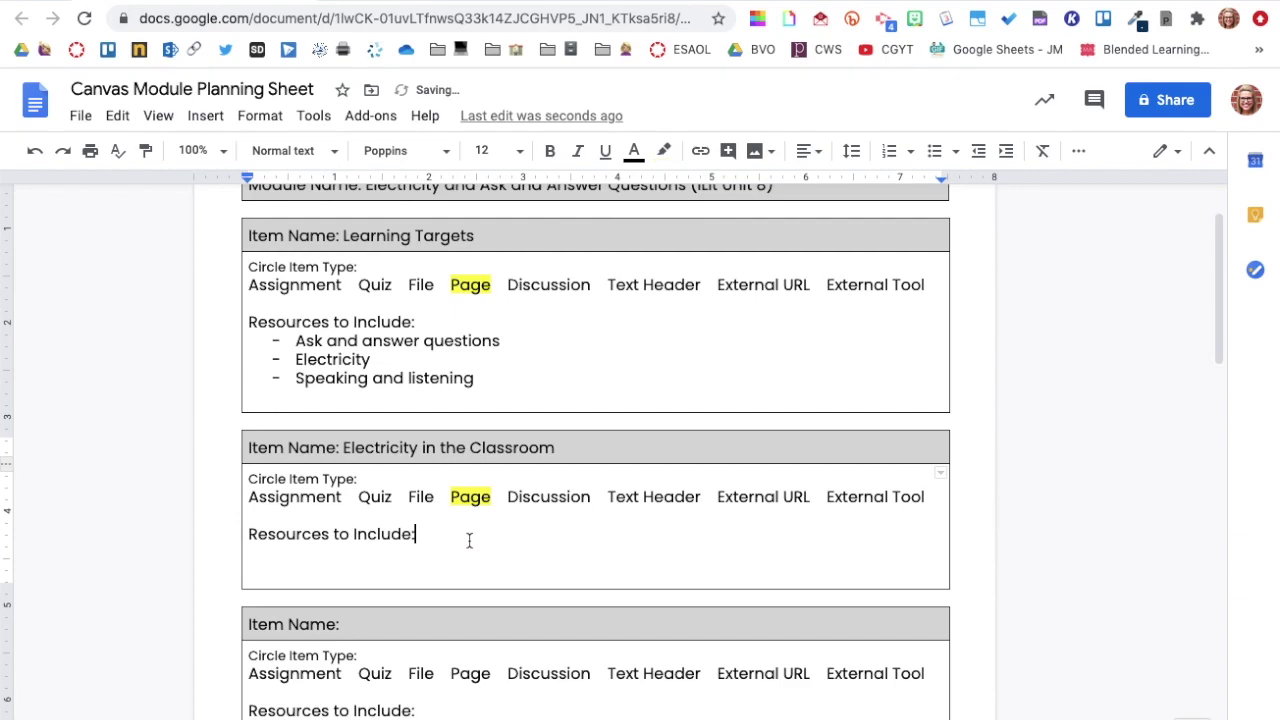
pyautogui.press('Return')
pyautogui.write('GVRL text')
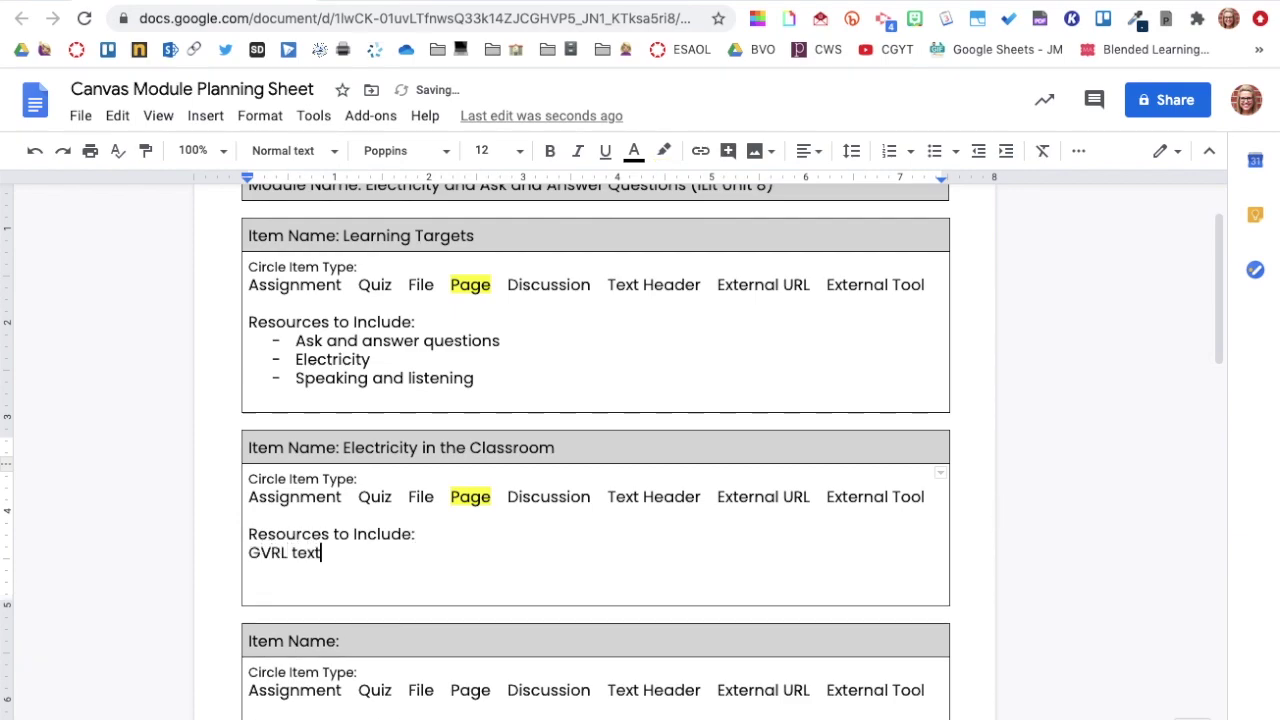
pyautogui.scroll(-3, 469, 539)
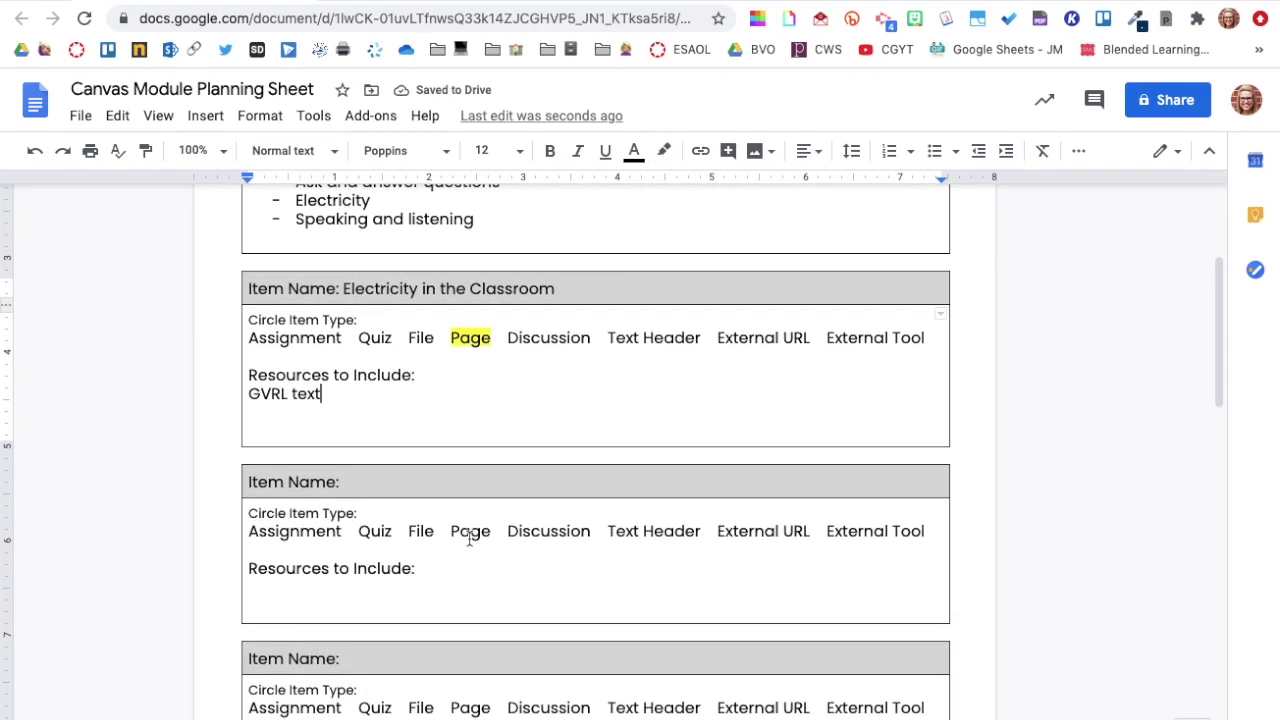
# Step: Add 'Phet Simulation' as a yellow-highlighted Page with the pasted PhET simulation link
pyautogui.click(467, 482)
pyautogui.write('P')
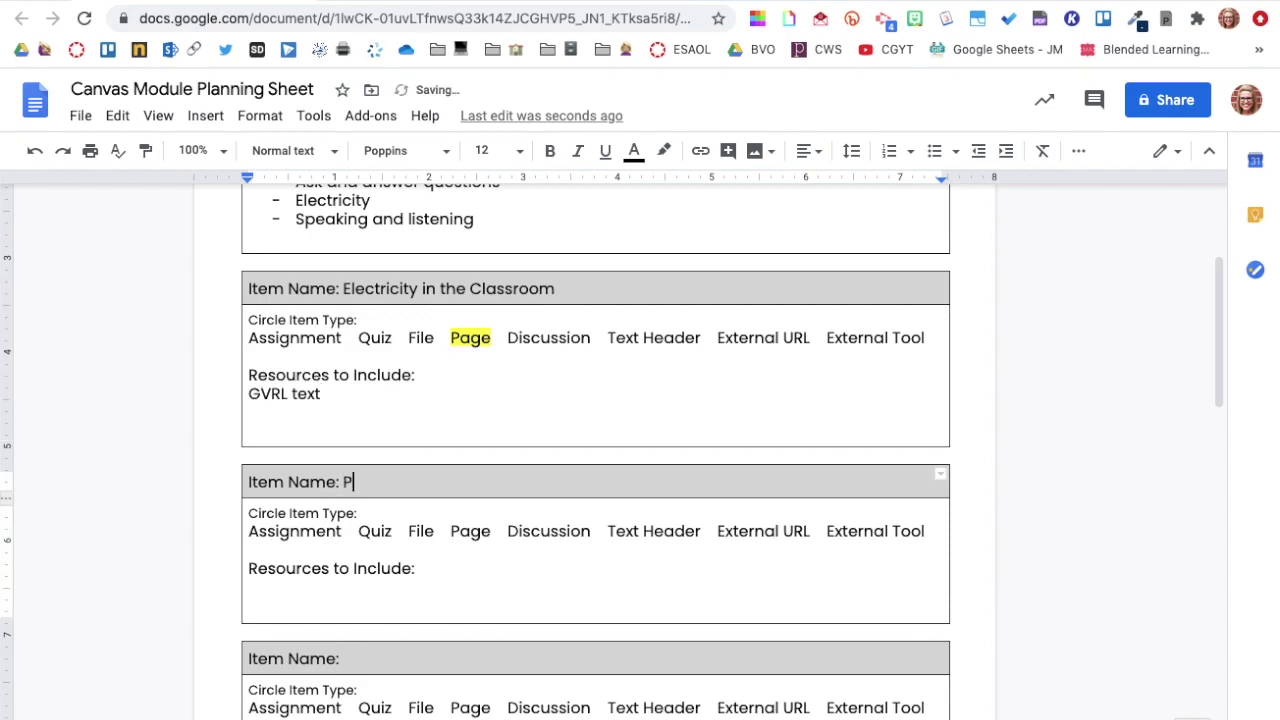
pyautogui.write('het Simulation')
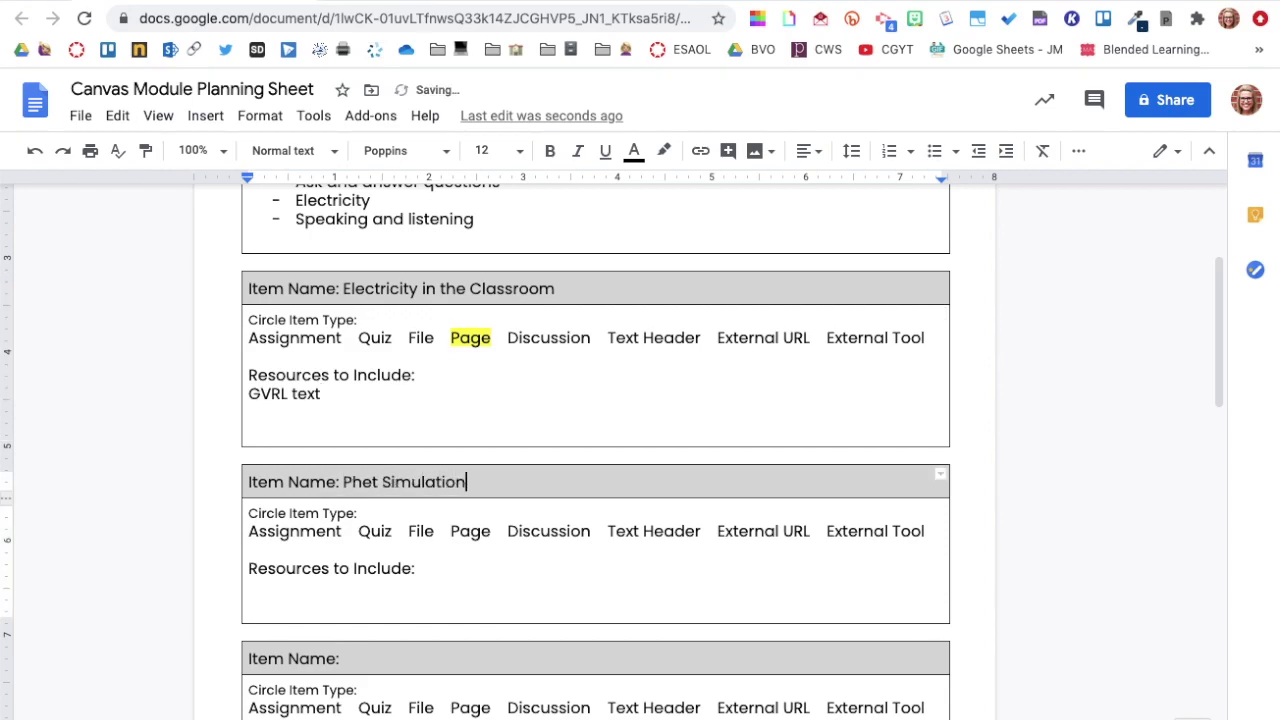
pyautogui.doubleClick(470, 531)
pyautogui.click(664, 151)
pyautogui.click(730, 240)
pyautogui.click(380, 600)
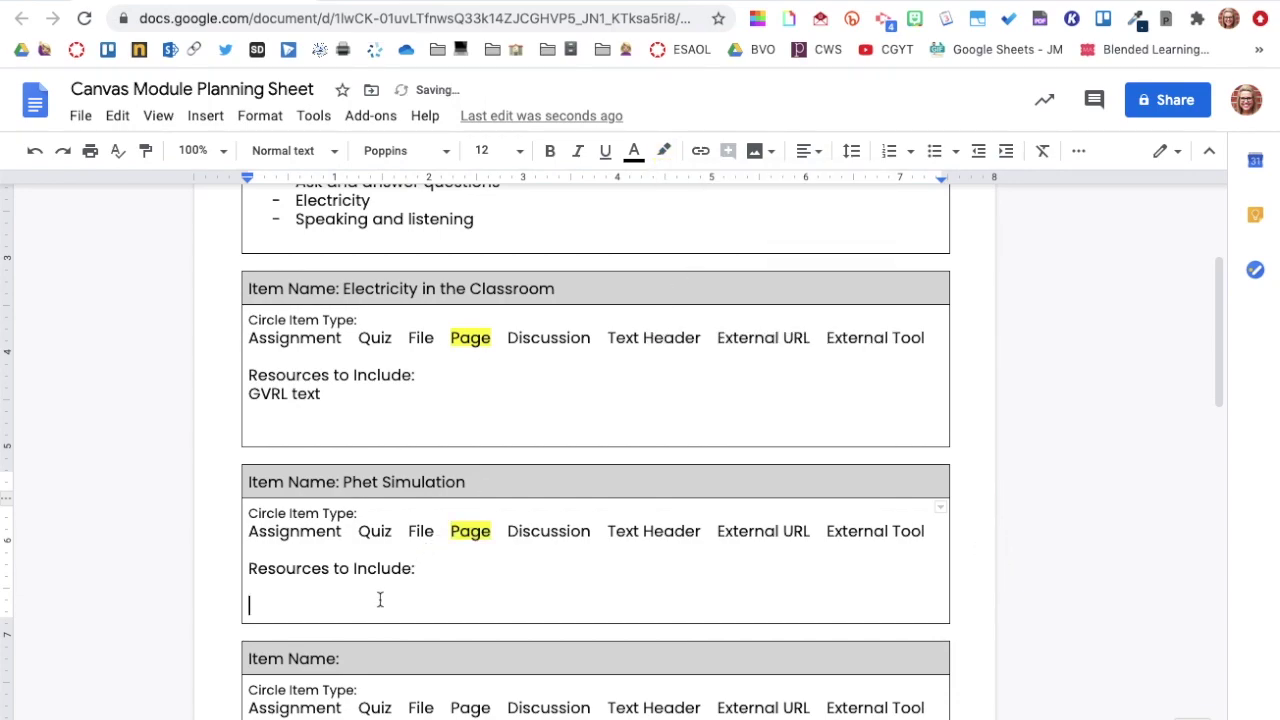
pyautogui.write('https://phet.colorado.edu/en/simulation/circuit-construction-kit-dc')
pyautogui.scroll(-5, 383, 588)
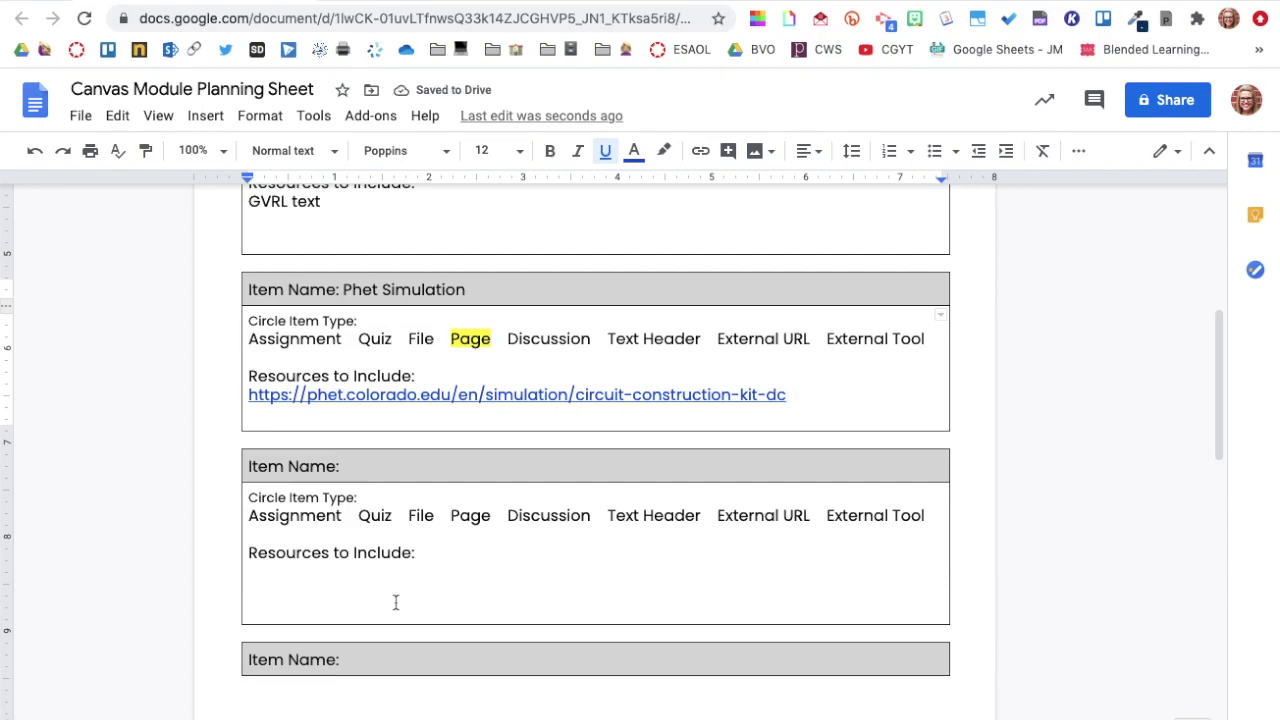
pyautogui.click(417, 468)
# Step: Name the item '1st Read: Electricity Comes to Cocoa Bottom' and highlight Page in yellow
pyautogui.write('1st Re')
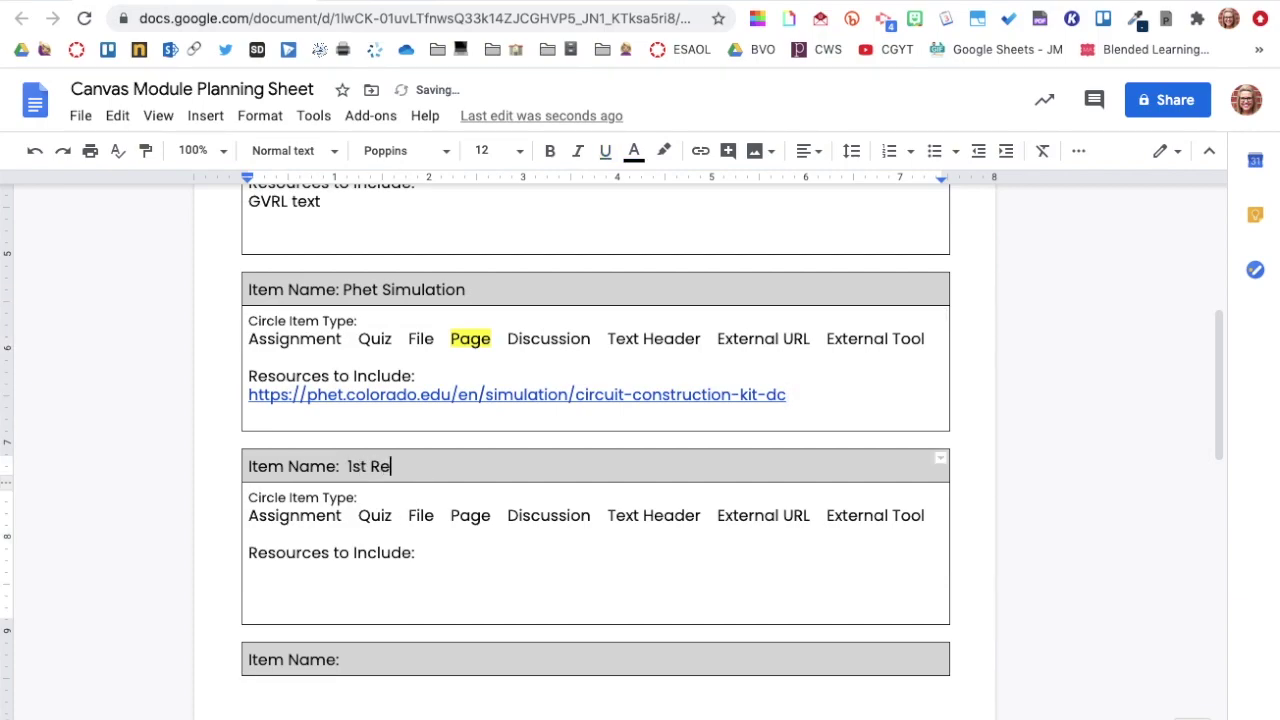
pyautogui.write('ad: Electricity Comes to Cocoa Bottom')
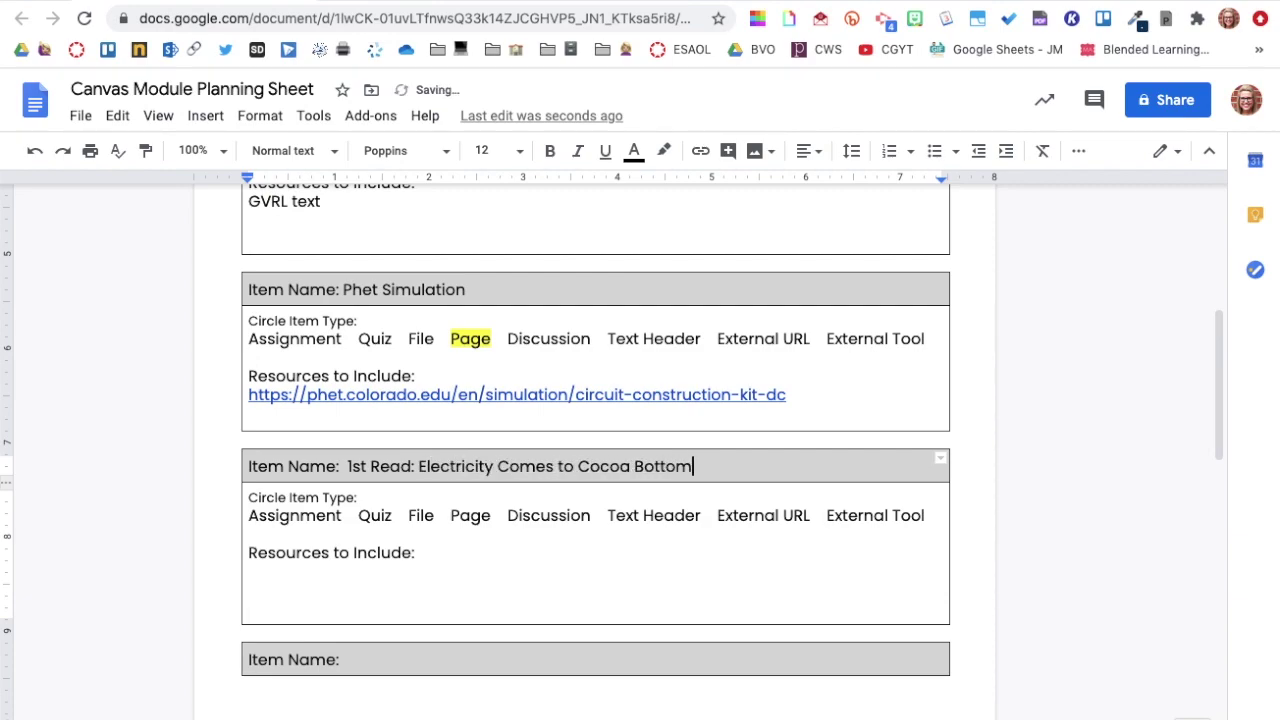
pyautogui.doubleClick(470, 515)
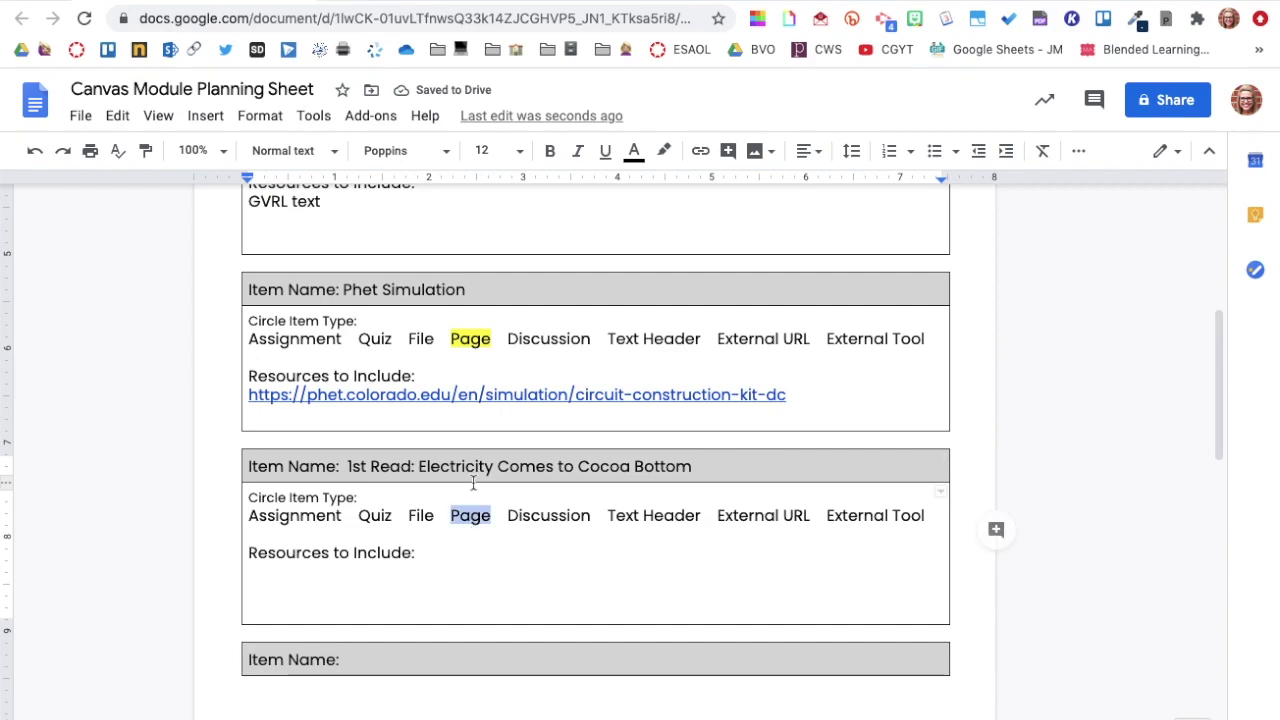
pyautogui.click(664, 151)
pyautogui.click(736, 243)
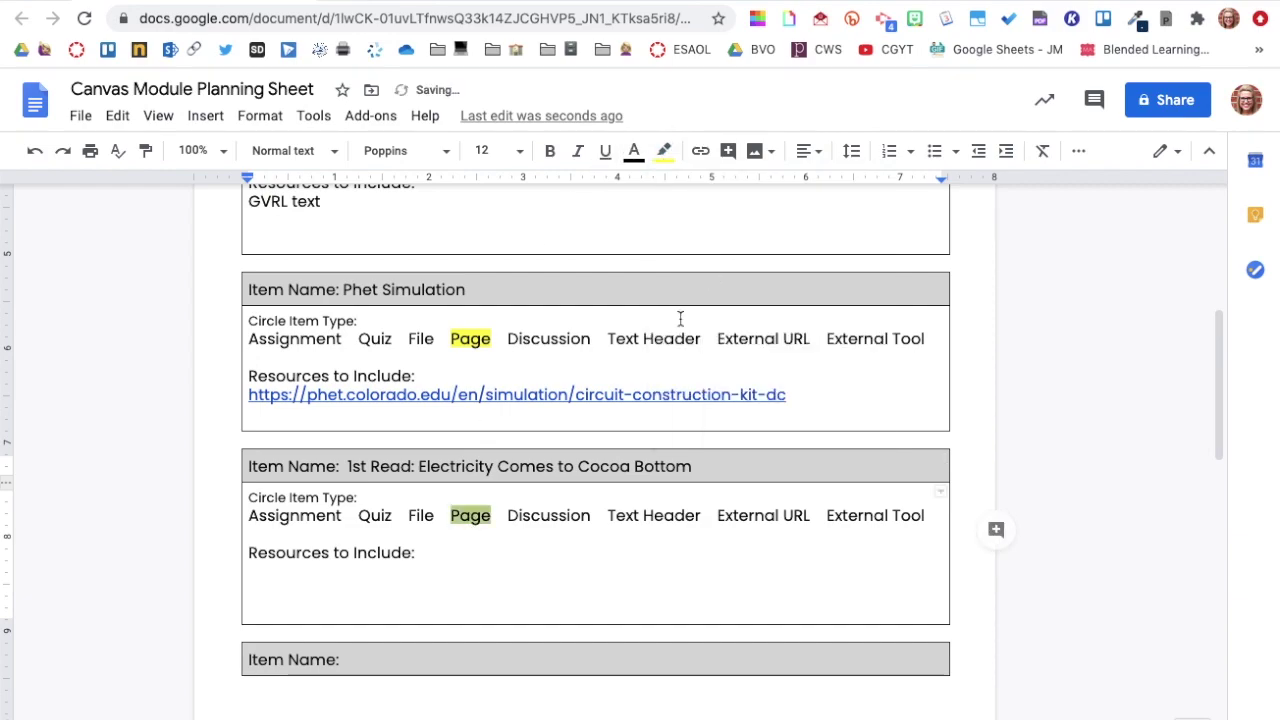
pyautogui.scroll(-1, 503, 510)
pyautogui.scroll(-1, 503, 510)
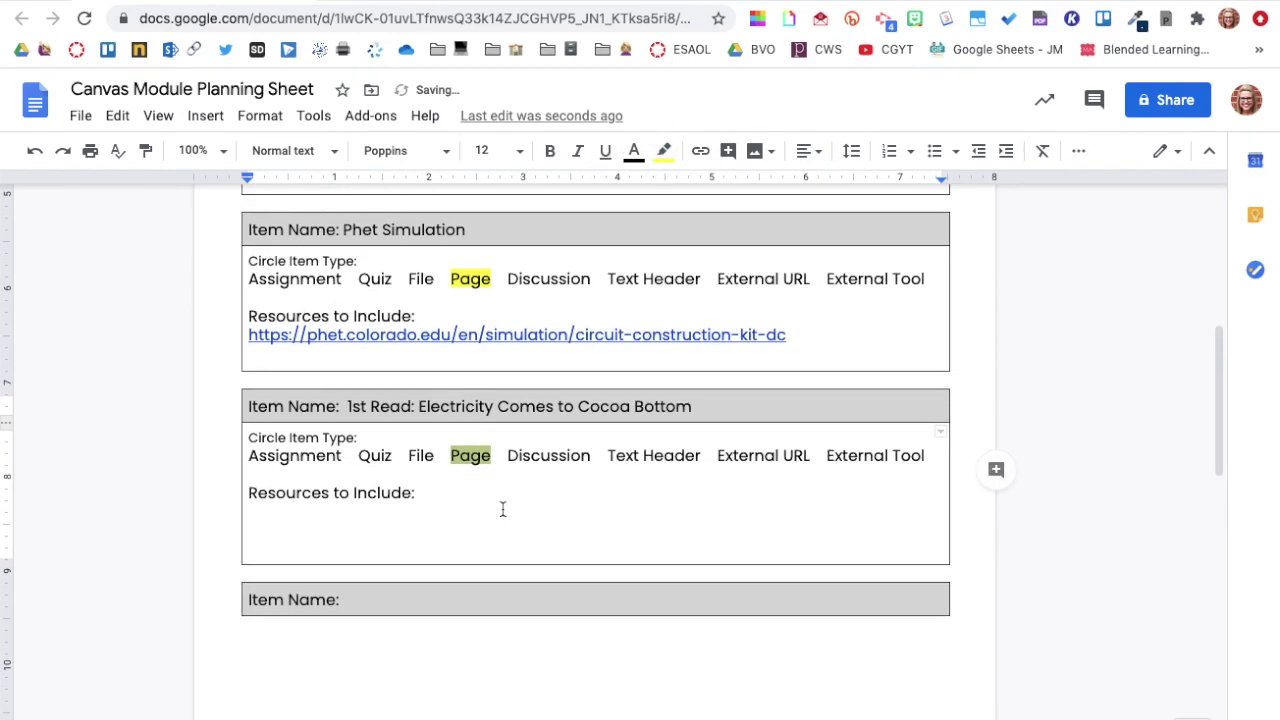
# Step: List 'Benchmark poem: Electricity Comes to Cocoa Bottom (PDF)' as its resource
pyautogui.click(416, 527)
pyautogui.press('Up')
pyautogui.write('Benchmark poem: Electricity Comes to Cocoa Bottom (DP')
pyautogui.press('BackSpace')
pyautogui.press('BackSpace')
pyautogui.write('PDF)')
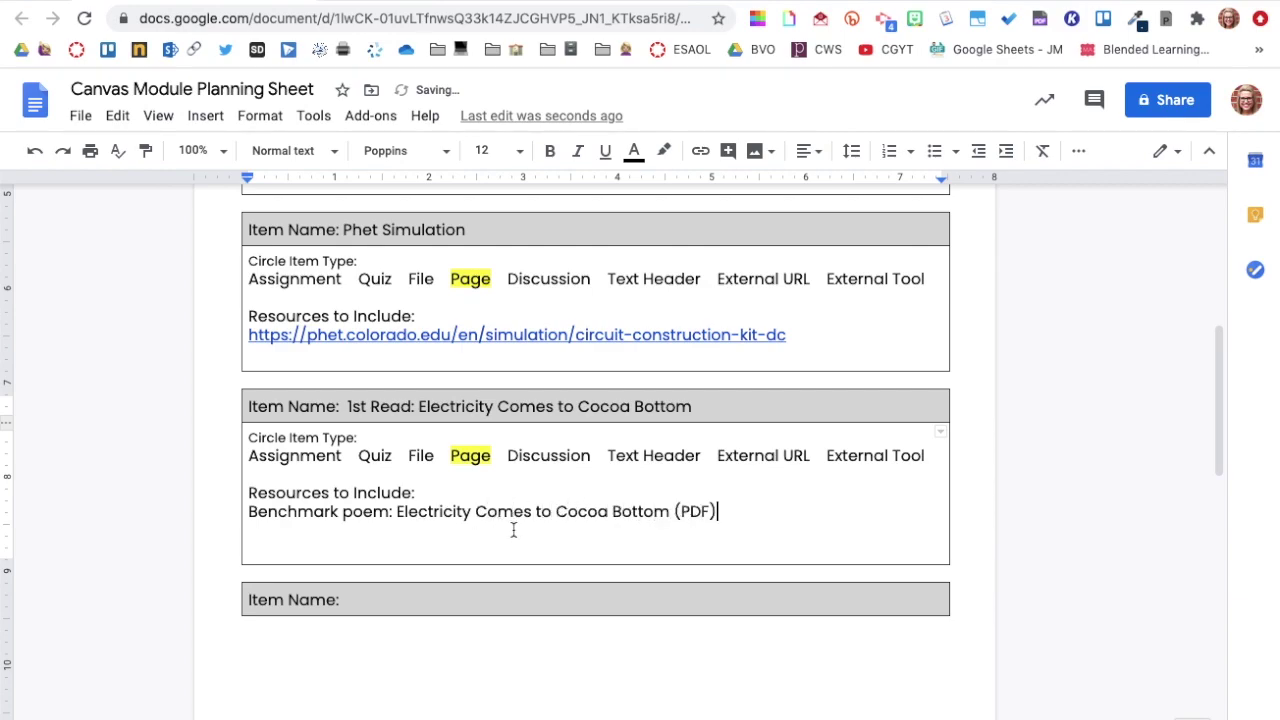
pyautogui.scroll(-3, 732, 516)
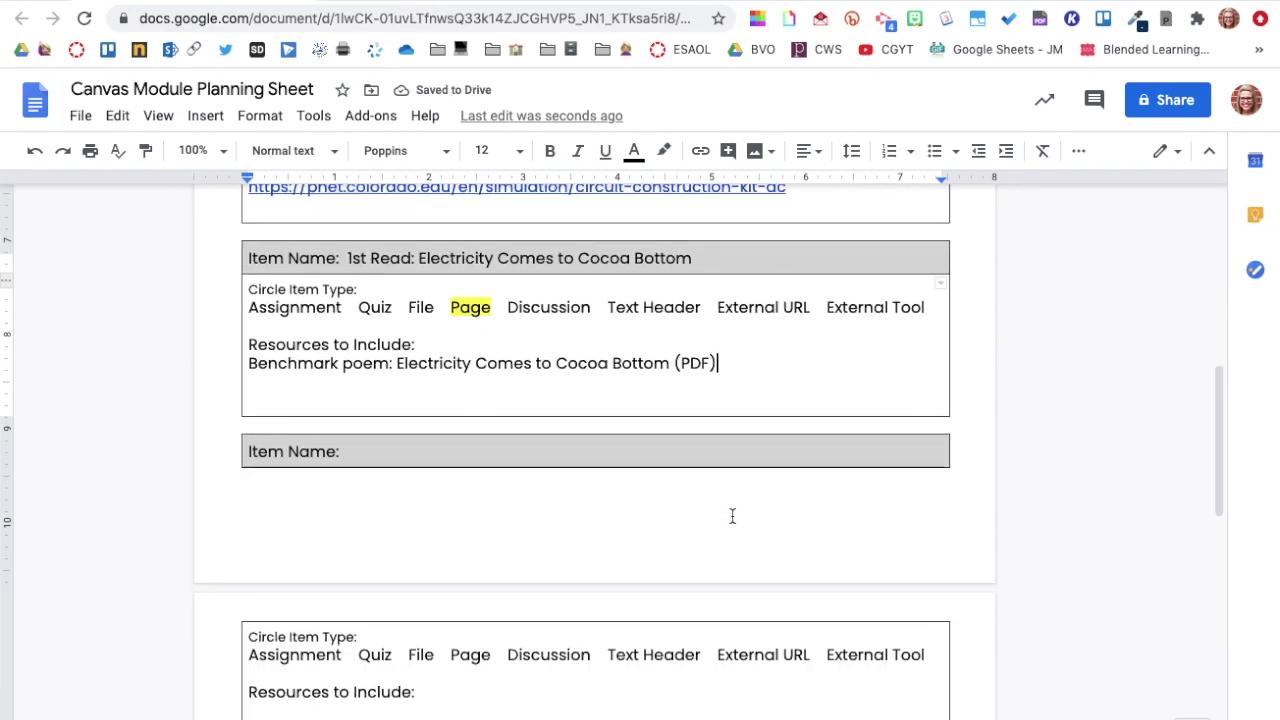
pyautogui.scroll(-1, 732, 516)
# Step: Copy the name into the next row as '2nd Read: Electricity Comes to Cocoa Bottom' and push that table down
pyautogui.moveTo(700, 207); pyautogui.dragTo(346, 206)
pyautogui.hotkey('ctrl', 'c')
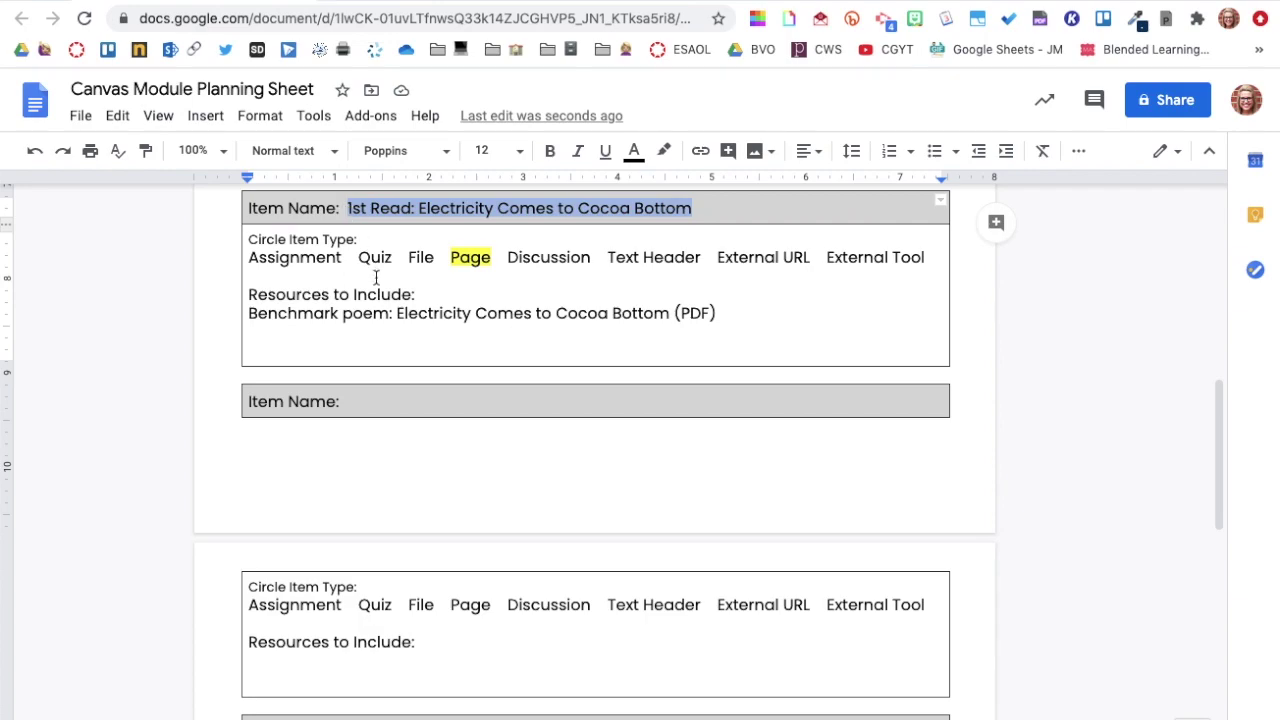
pyautogui.click(378, 401)
pyautogui.hotkey('ctrl', 'v')
pyautogui.press('BackSpace')
pyautogui.press('BackSpace')
pyautogui.press('BackSpace')
pyautogui.write('2nd')
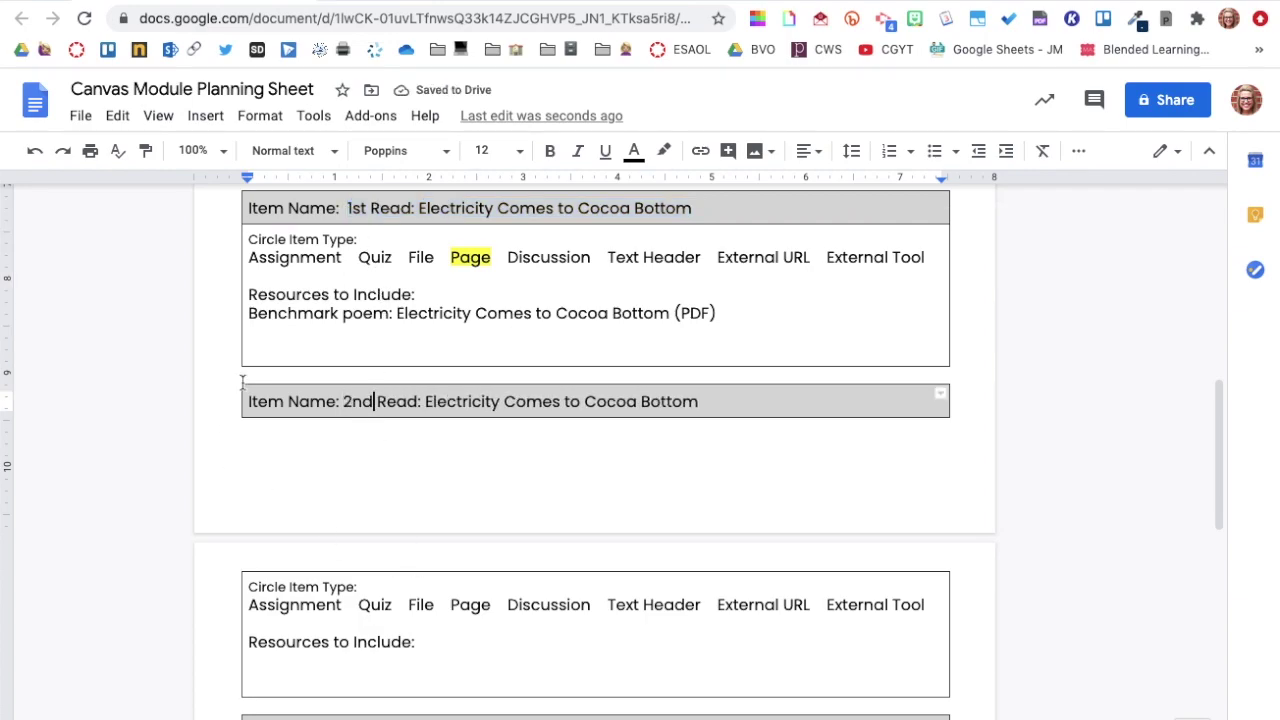
pyautogui.click(246, 376)
pyautogui.press('Return')
pyautogui.press('Return')
pyautogui.press('Return')
pyautogui.press('Return')
pyautogui.press('Return')
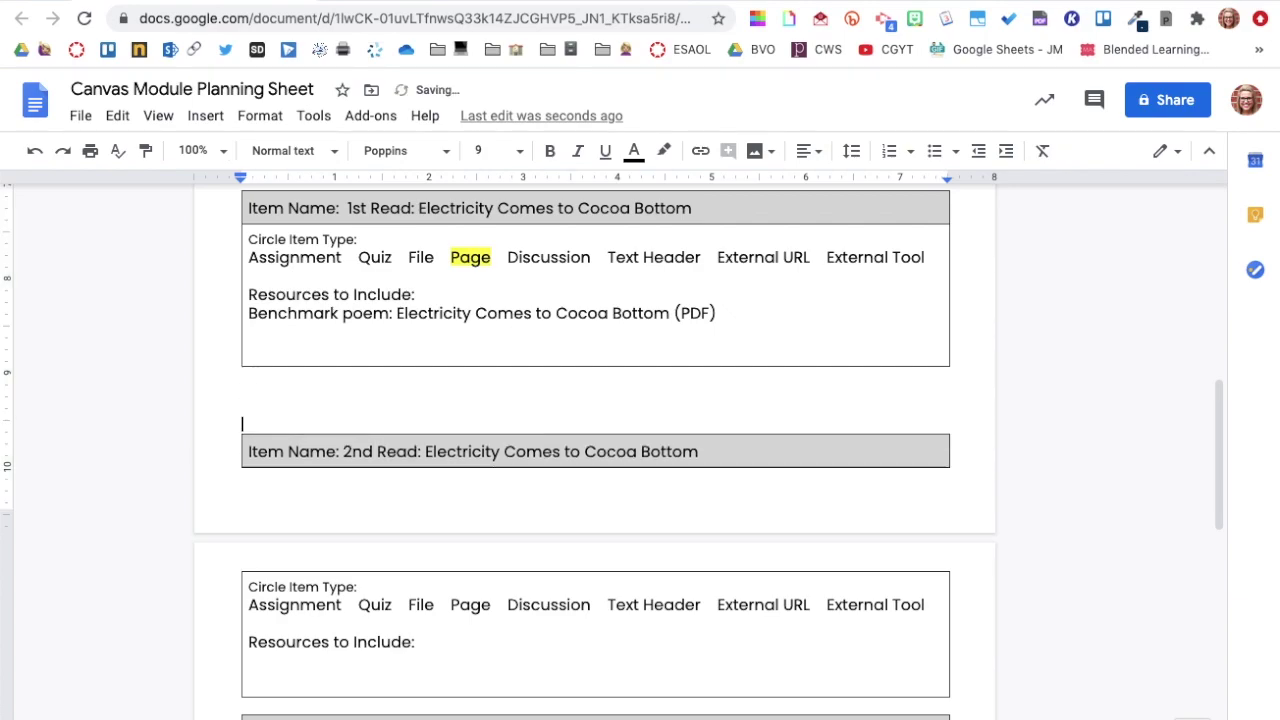
pyautogui.press('Return')
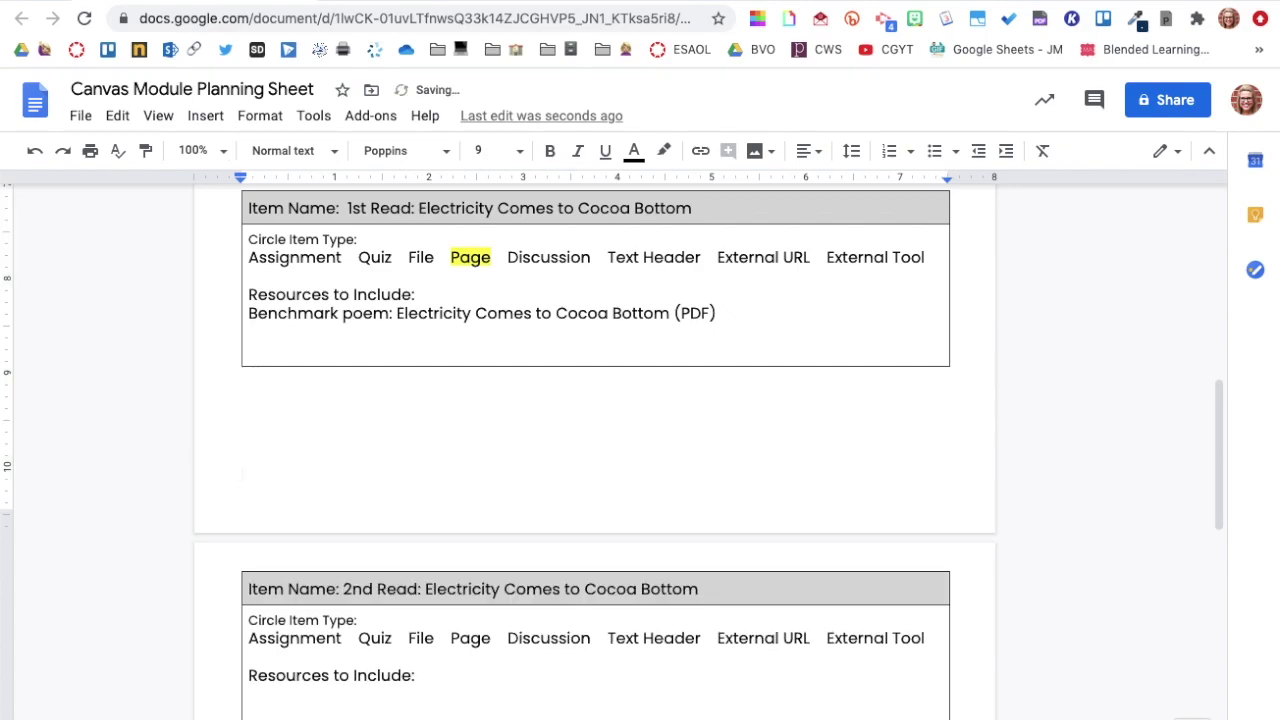
# Step: Mark the 2nd Read item as a yellow-highlighted Page
pyautogui.scroll(-3, 480, 462)
pyautogui.doubleClick(480, 462)
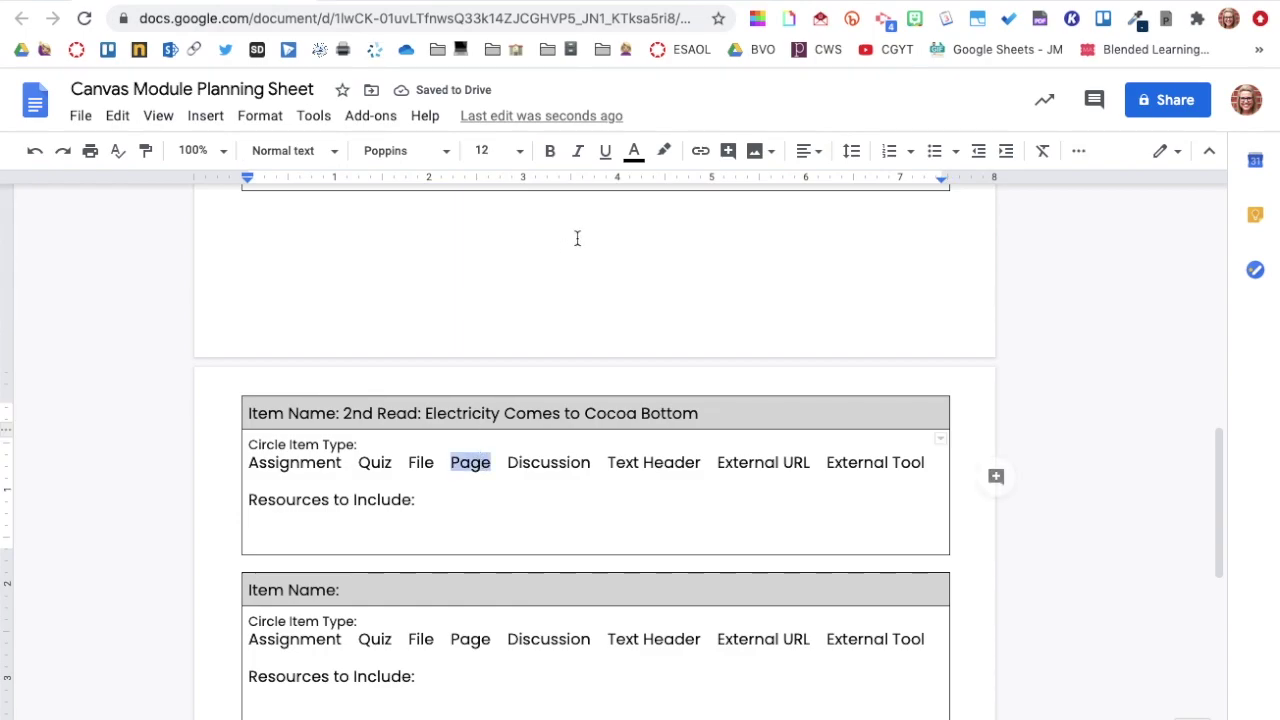
pyautogui.click(663, 150)
pyautogui.click(736, 243)
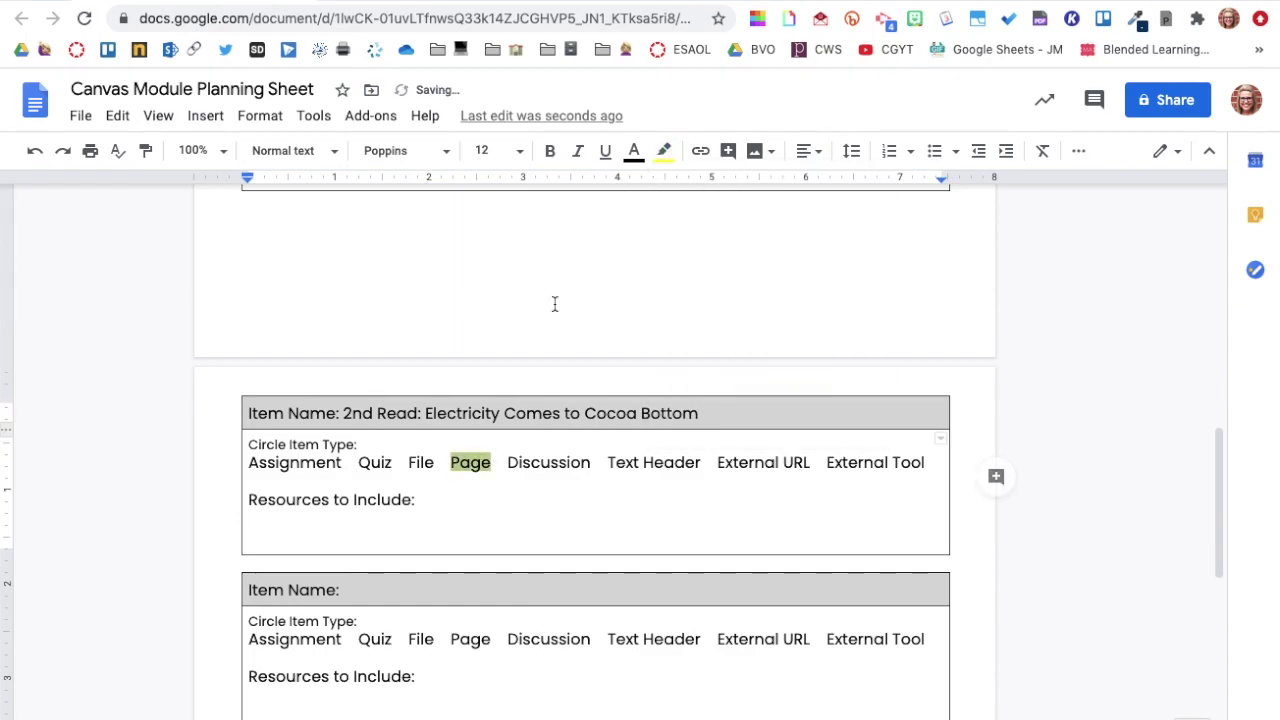
# Step: List the Poetry overview video (in Studio) and benchmark poem audio Google slide, then name the next item 'Ask Questions Assignment'
pyautogui.click(415, 517)
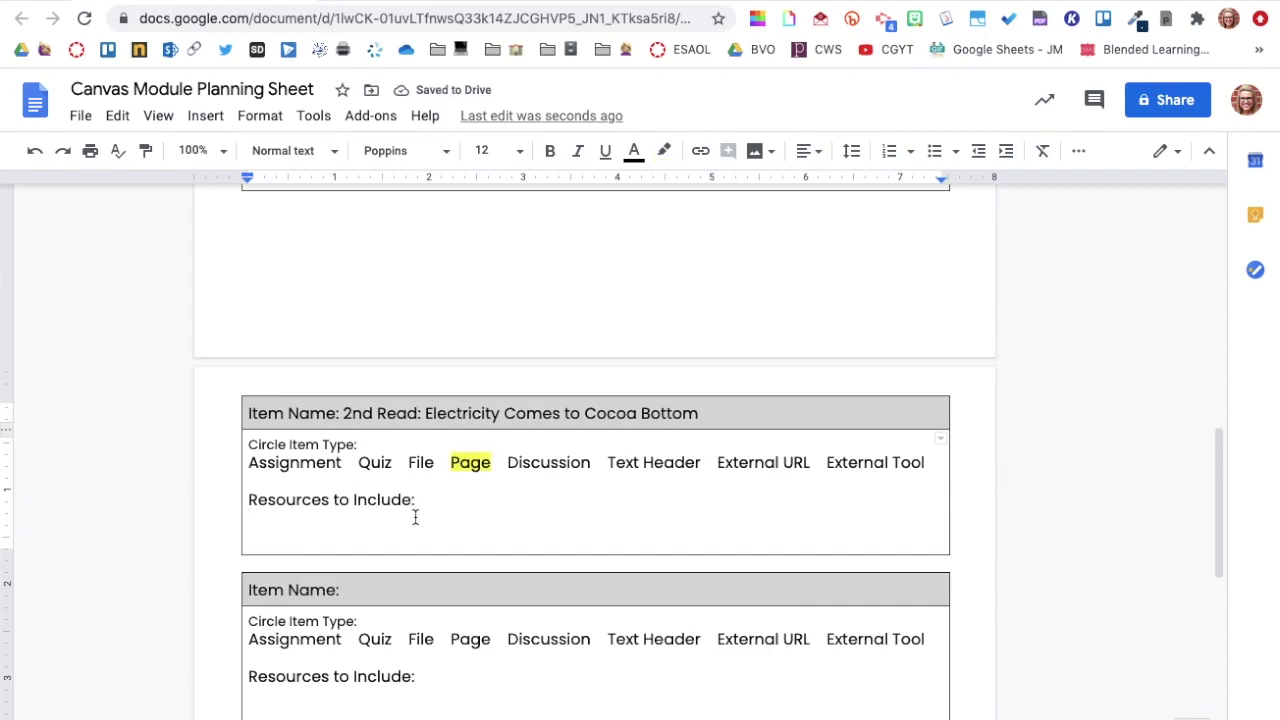
pyautogui.write('1- Poetry overview')
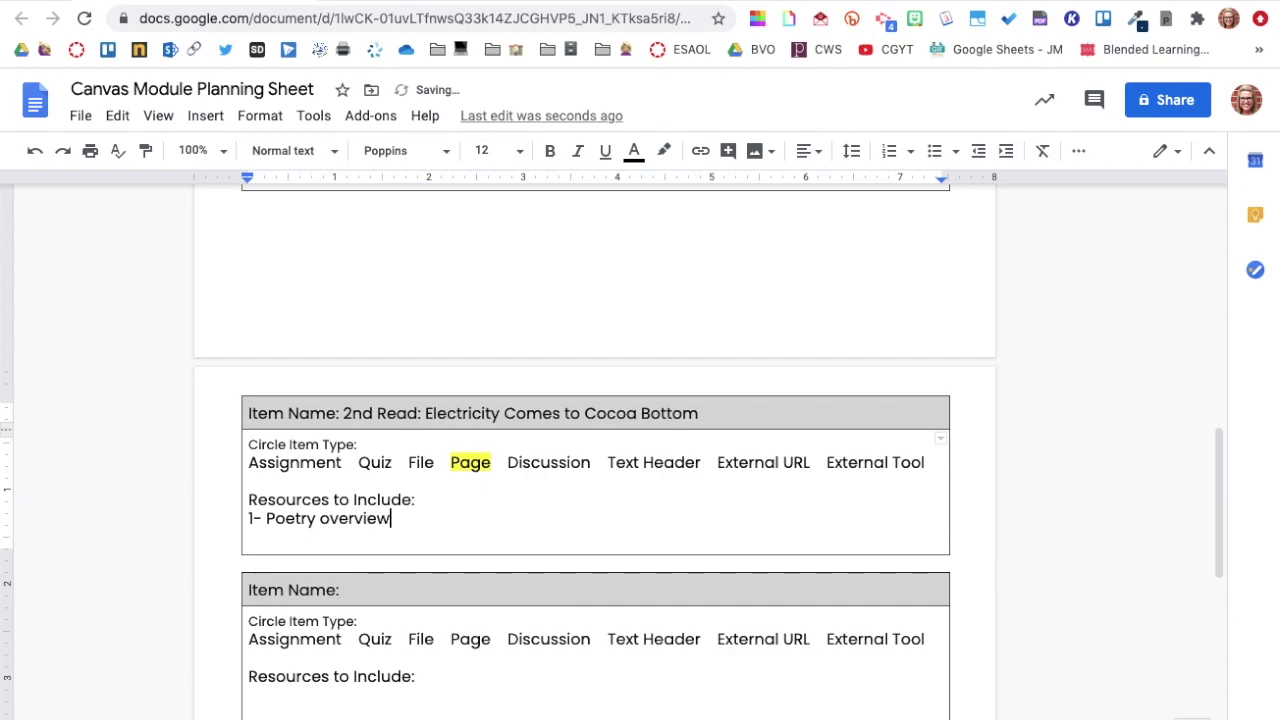
pyautogui.write(' video (in  Studio')
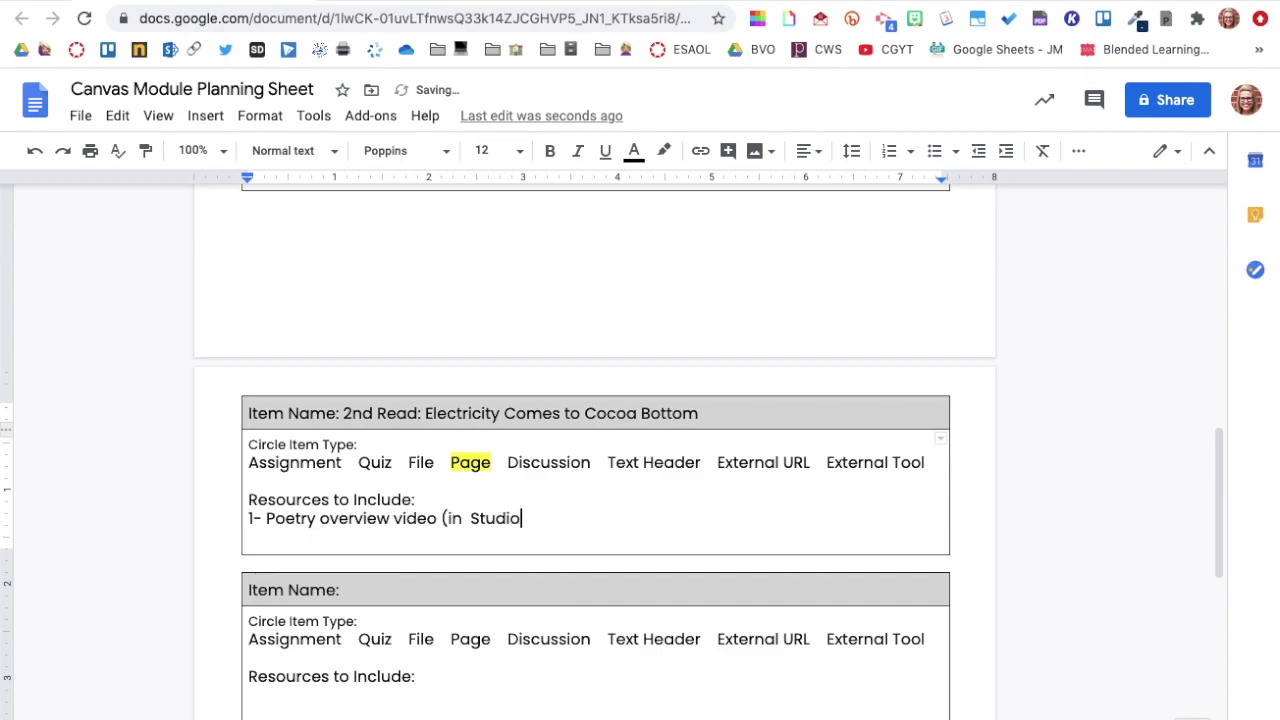
pyautogui.click(472, 518)
pyautogui.press('BackSpace')
pyautogui.click(526, 518)
pyautogui.press('Return')
pyautogui.write('2-')
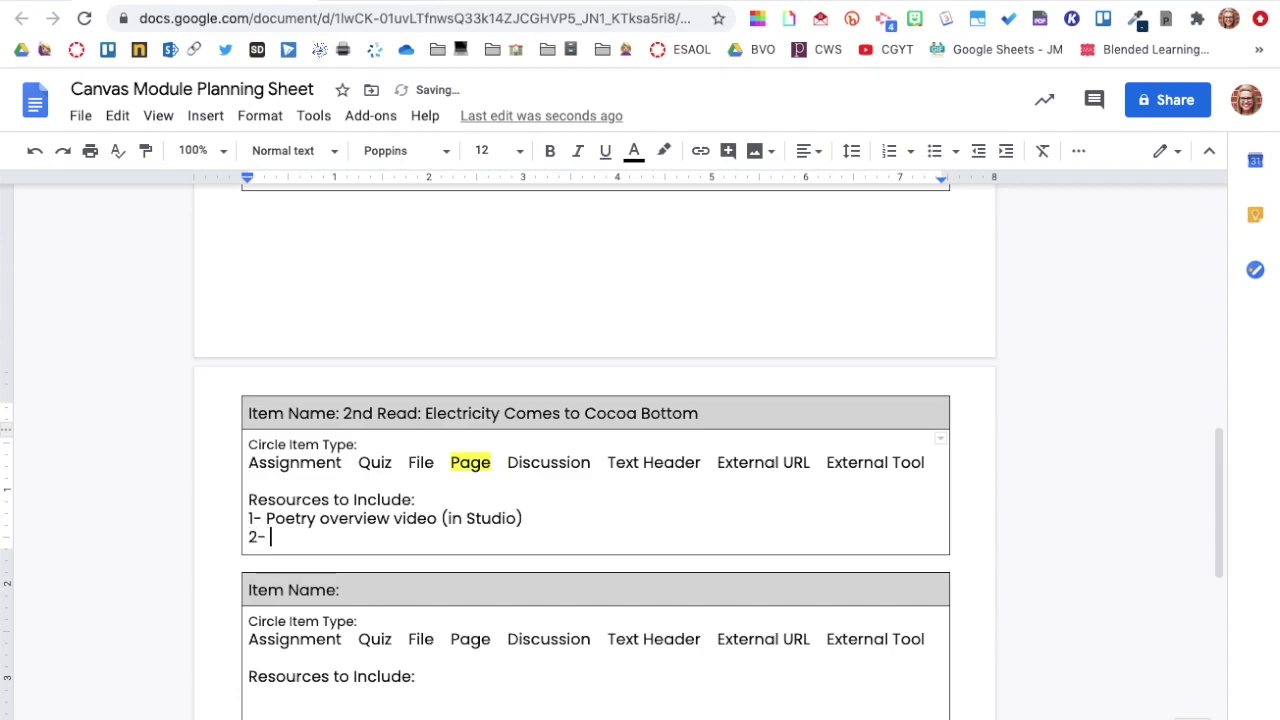
pyautogui.write(' Benchmark po')
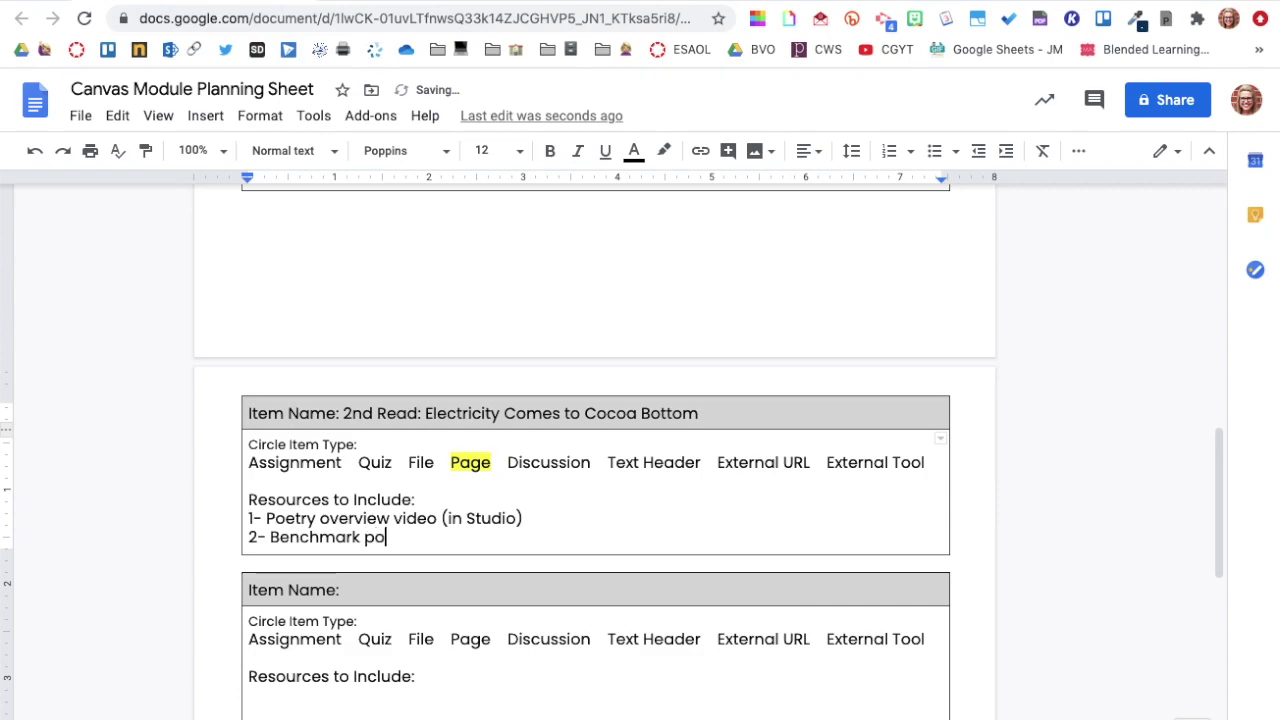
pyautogui.write('em: Electricity ')
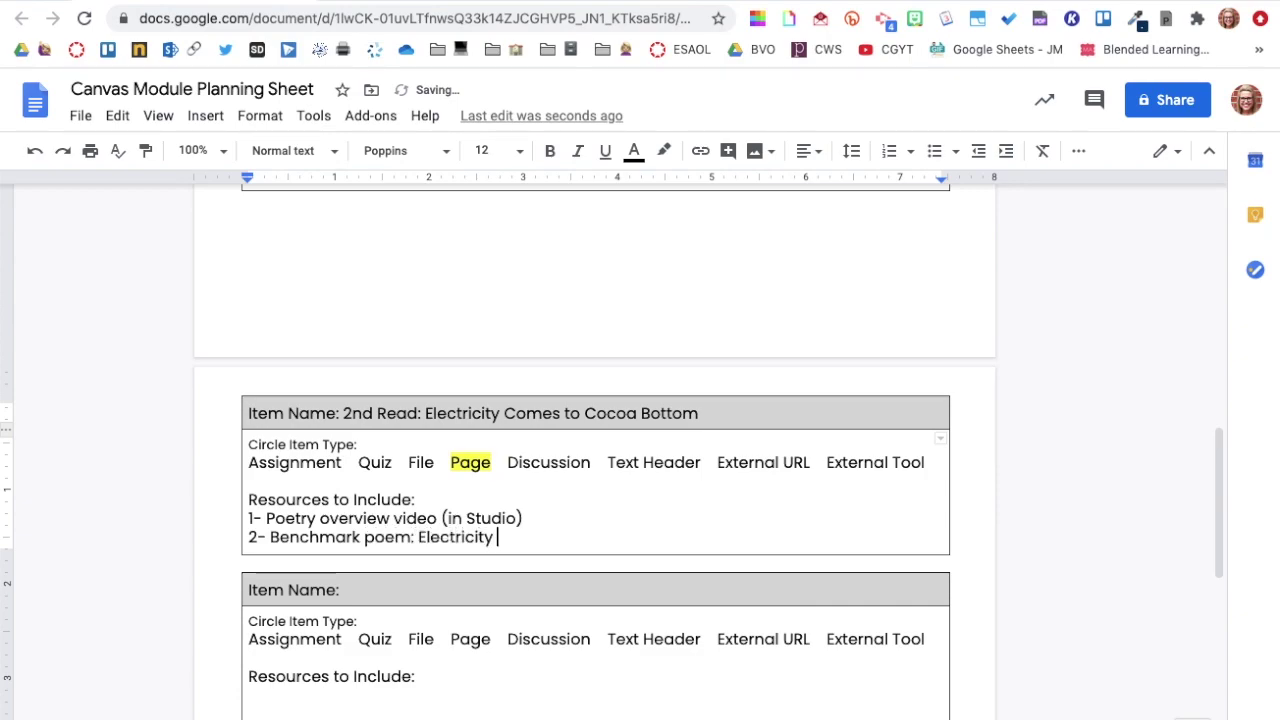
pyautogui.write('Comes to Cocoa')
pyautogui.write(' Bottom (')
pyautogui.write('aud')
pyautogui.press('BackSpace')
pyautogui.write('udio - Google slide)')
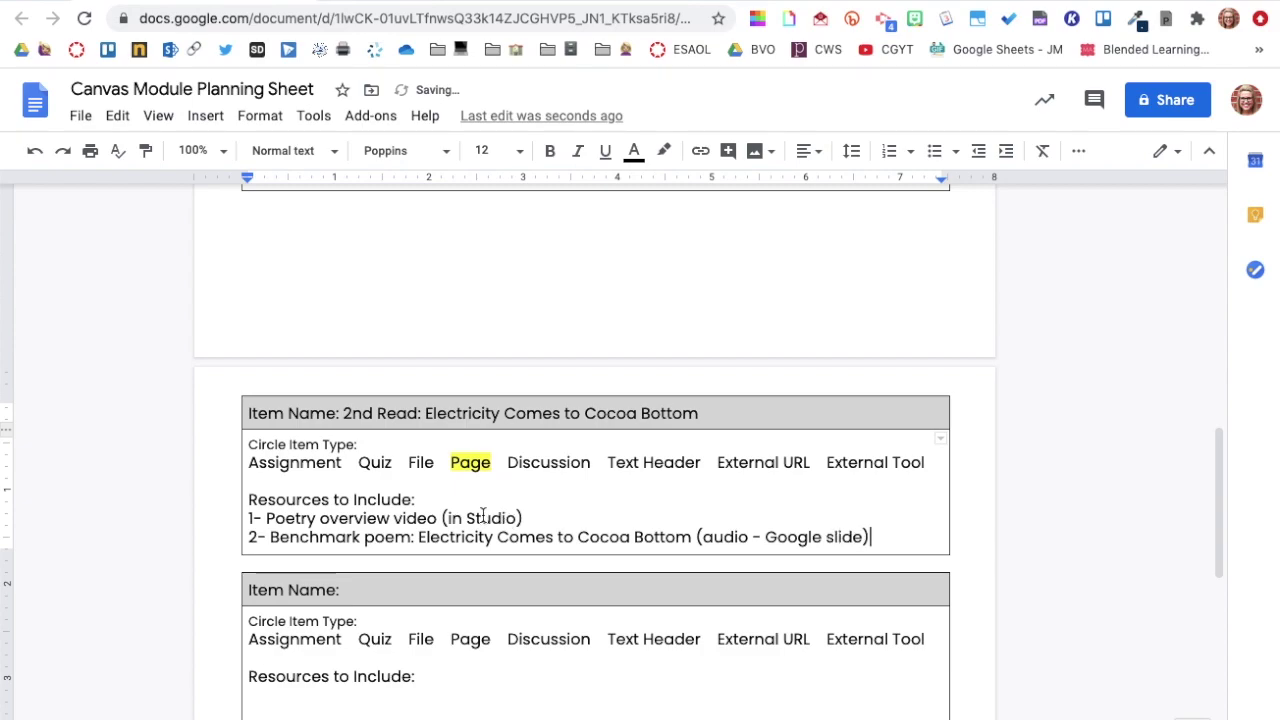
pyautogui.click(401, 586)
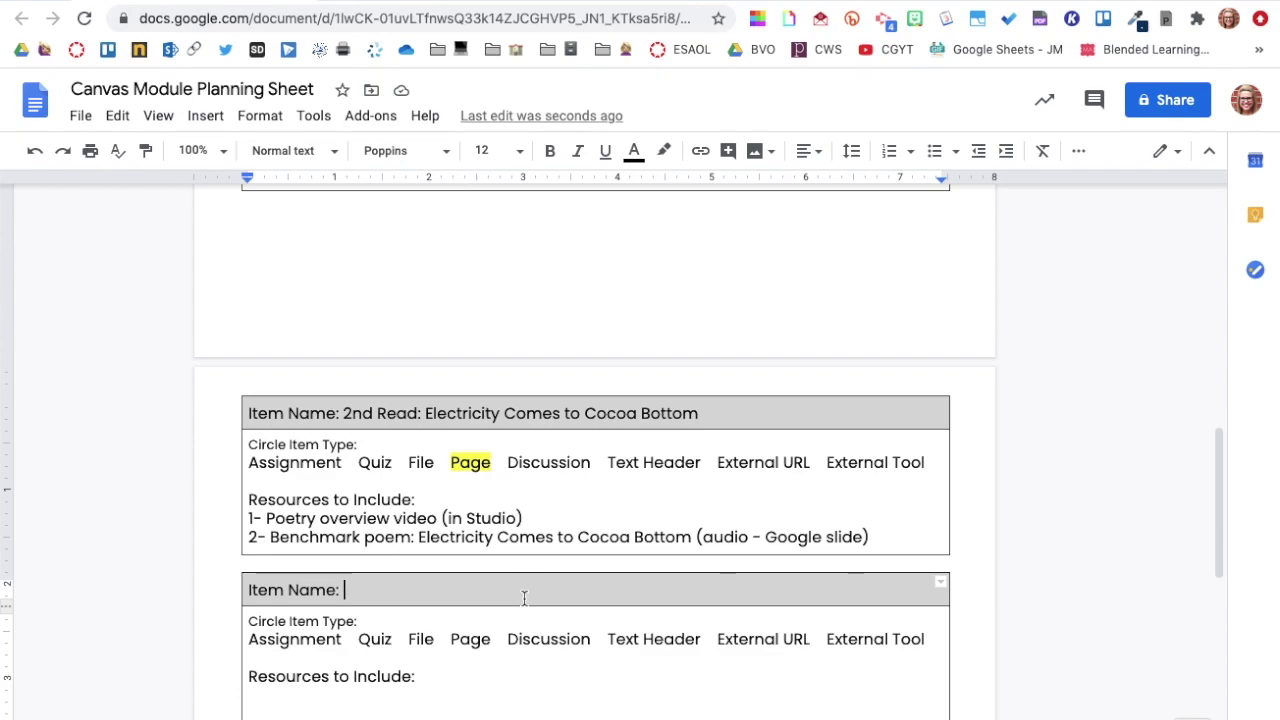
pyautogui.write('Ask Questions ')
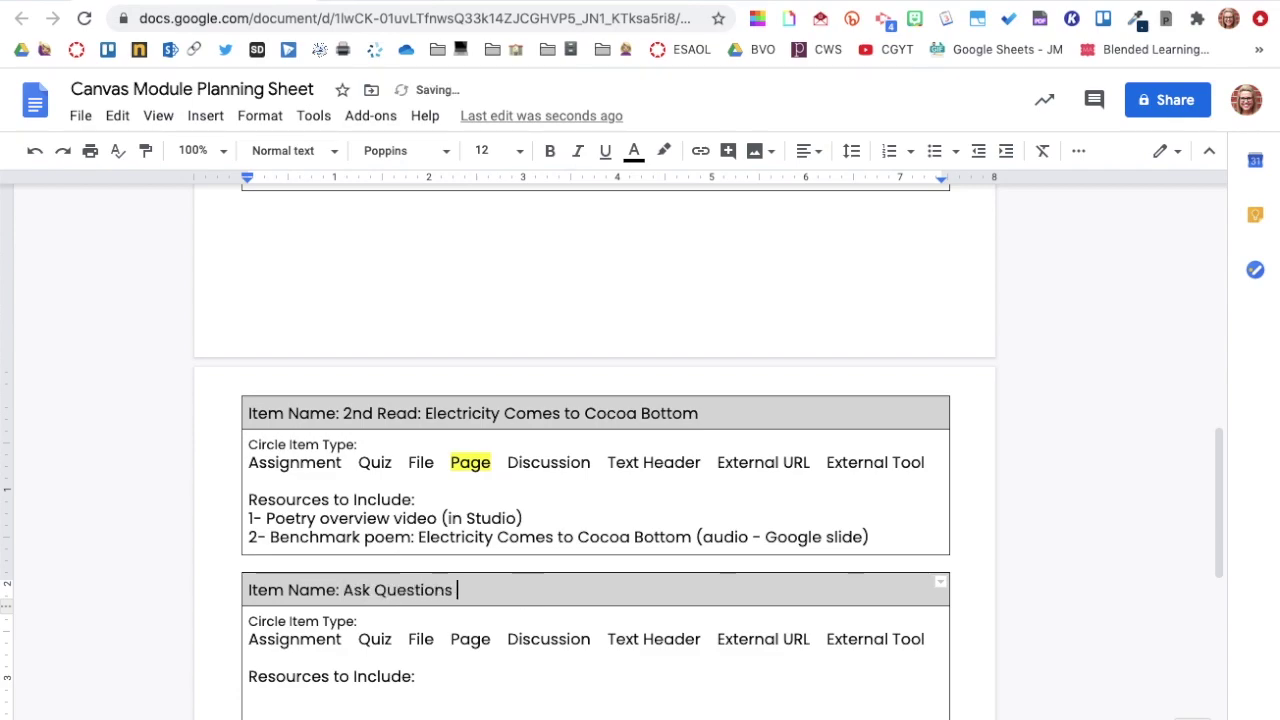
pyautogui.write('Assignment')
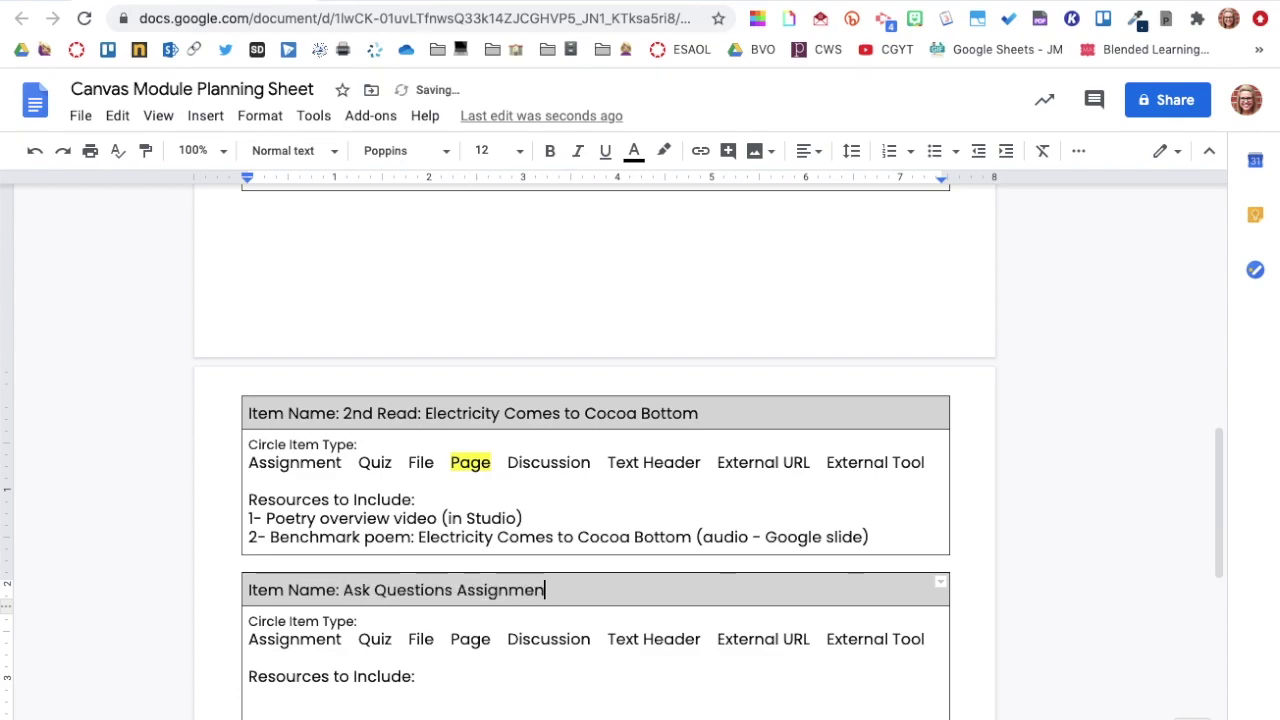
# Step: Highlight Assignment in yellow for Ask Questions Assignment and type Self-Assessment below it
pyautogui.doubleClick(313, 637)
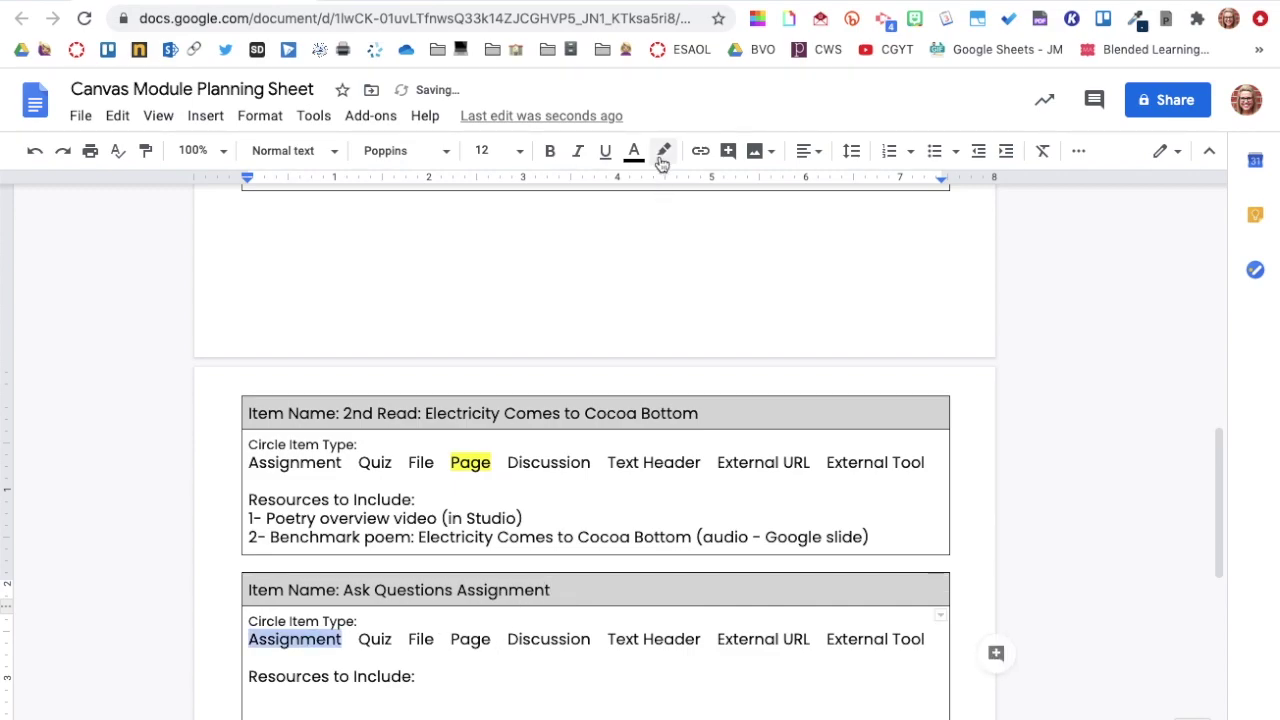
pyautogui.click(663, 151)
pyautogui.click(735, 243)
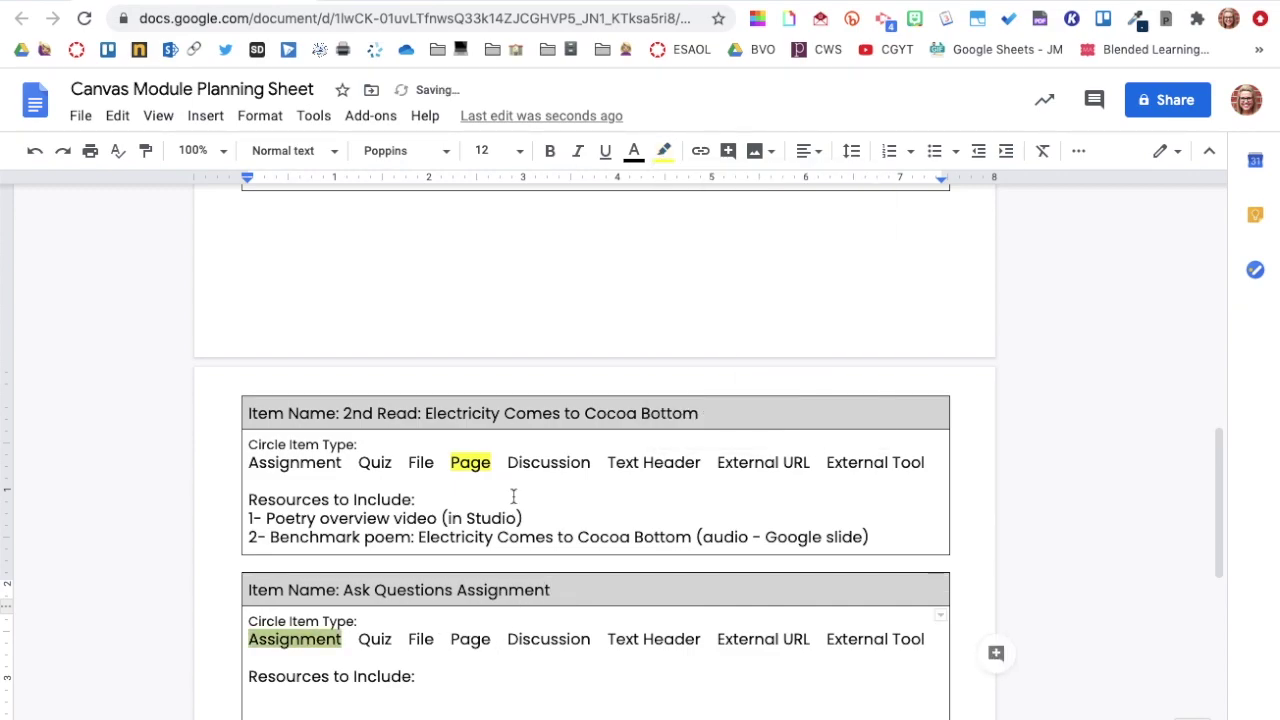
pyautogui.press('Down')
pyautogui.press('Down')
pyautogui.press('Down')
pyautogui.write('Se')
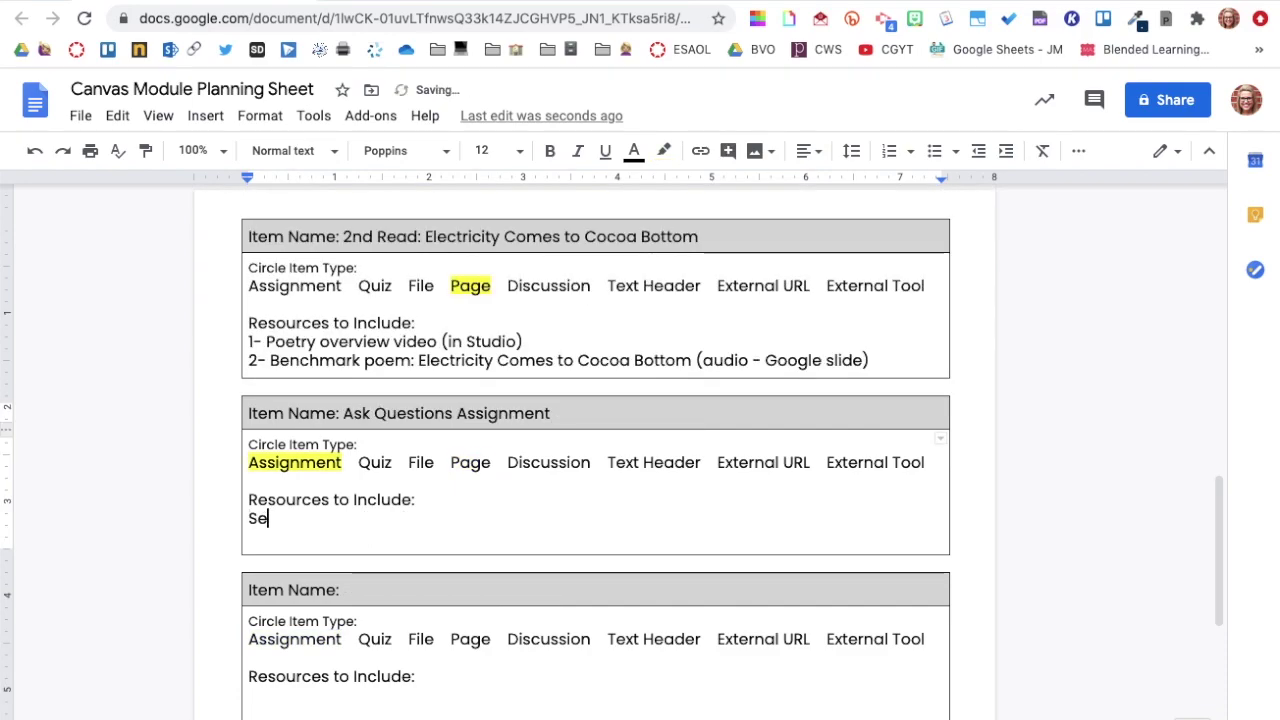
pyautogui.write('lf-Assessment')
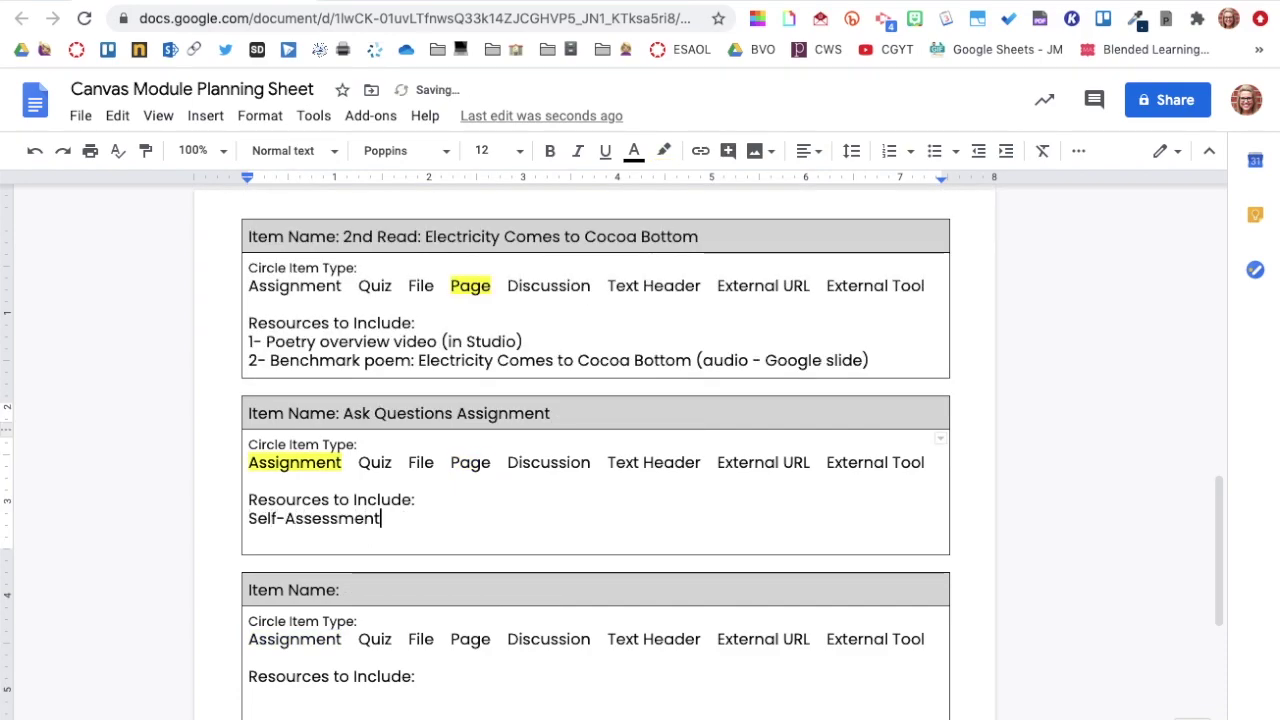
pyautogui.scroll(-2, 612, 452)
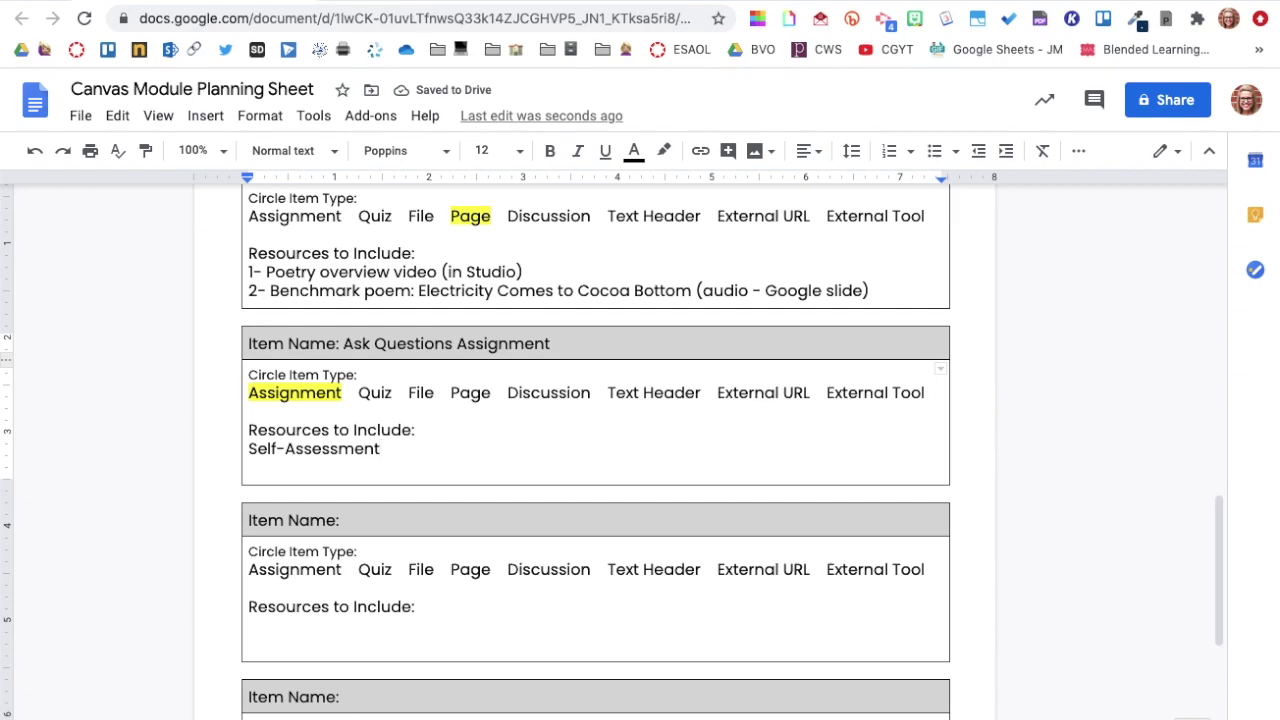
# Step: Name the next item the Exit Ticket and move Self-Assessment into its resources
pyautogui.click(412, 528)
pyautogui.write('Electricity & Asking')
pyautogui.write('et')
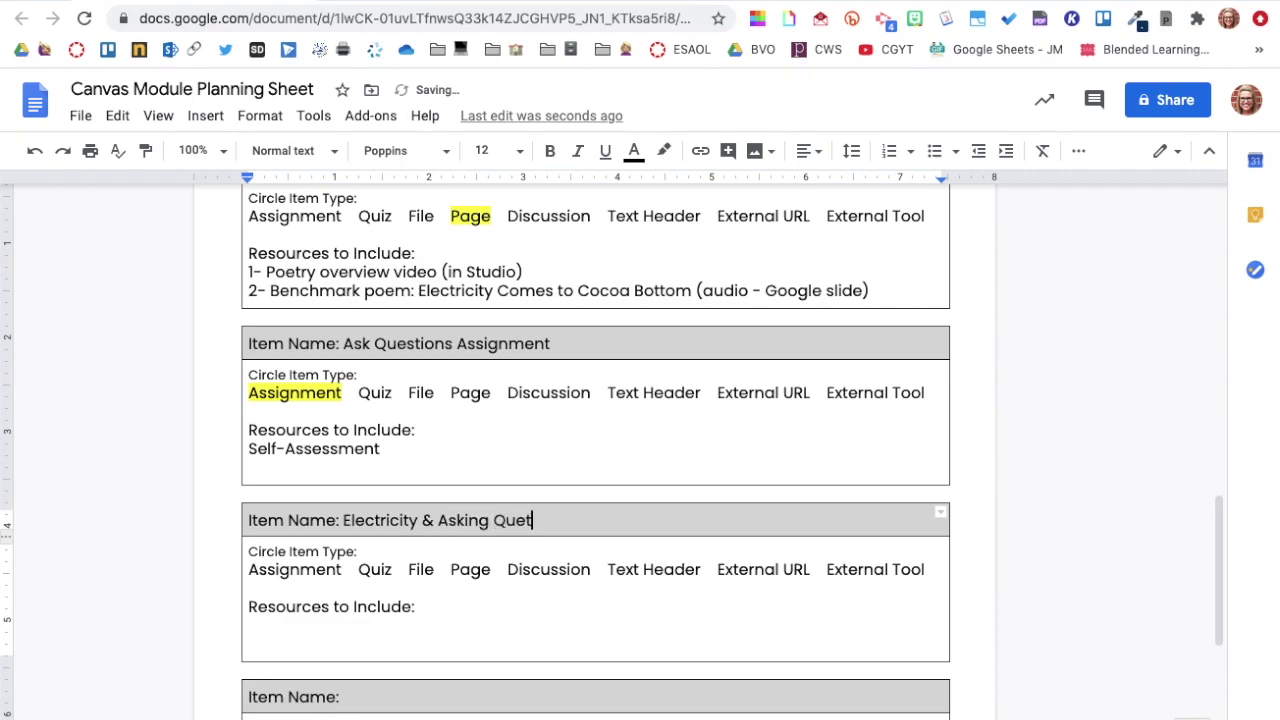
pyautogui.press('BackSpace')
pyautogui.write('stions Exit Ticket')
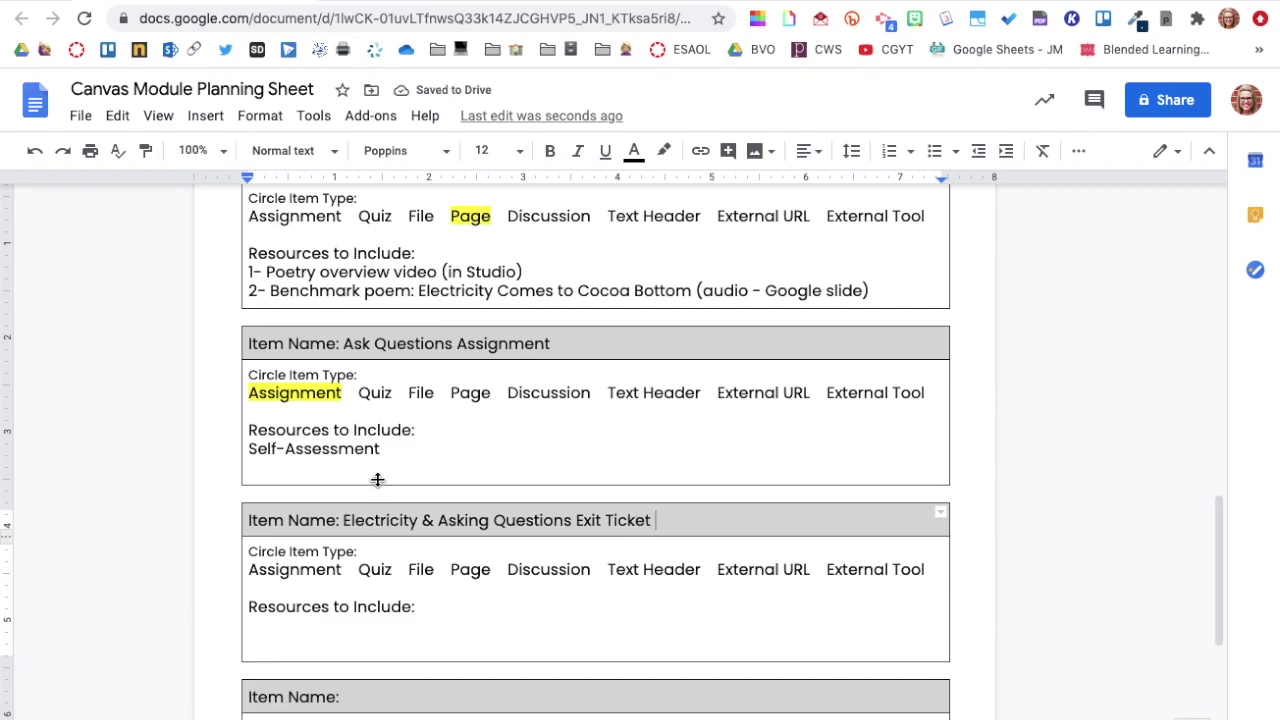
pyautogui.moveTo(380, 477); pyautogui.dragTo(248, 449)
pyautogui.hotkey('ctrl', 'c')
pyautogui.press('BackSpace')
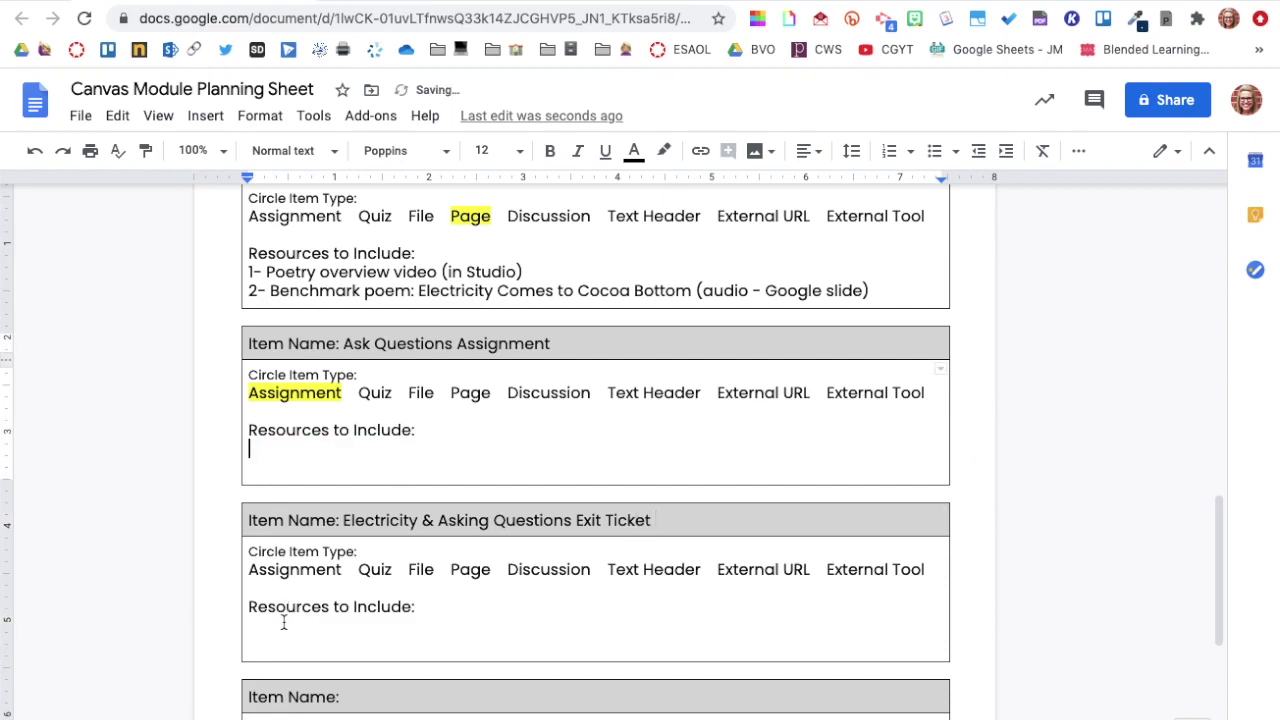
pyautogui.click(284, 621)
pyautogui.hotkey('ctrl', 'v')
# Step: List 'Comprehension Google Slide - Ask Questions' as the Ask Questions Assignment resource
pyautogui.click(300, 443)
pyautogui.write('Comprehension Google Slide - Ask Questions')
pyautogui.scroll(-4, 595, 450)
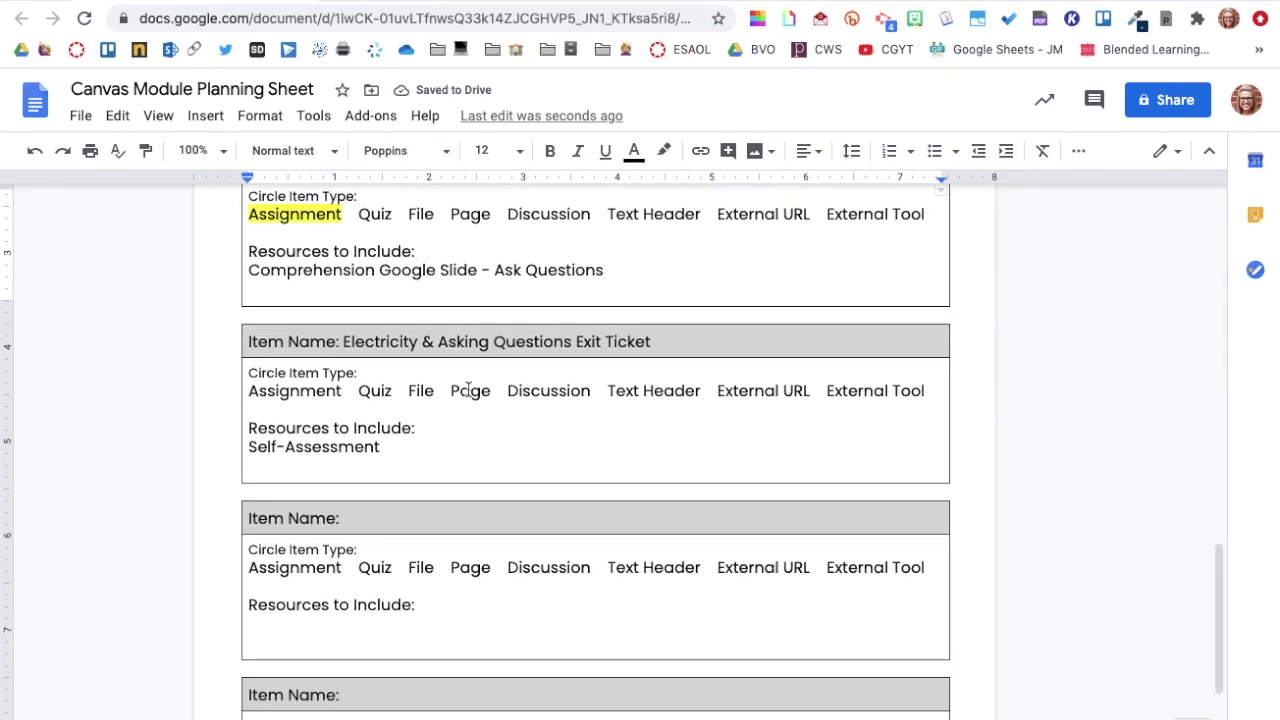
# Step: Highlight Quiz in yellow as the Exit Ticket's type
pyautogui.doubleClick(378, 394)
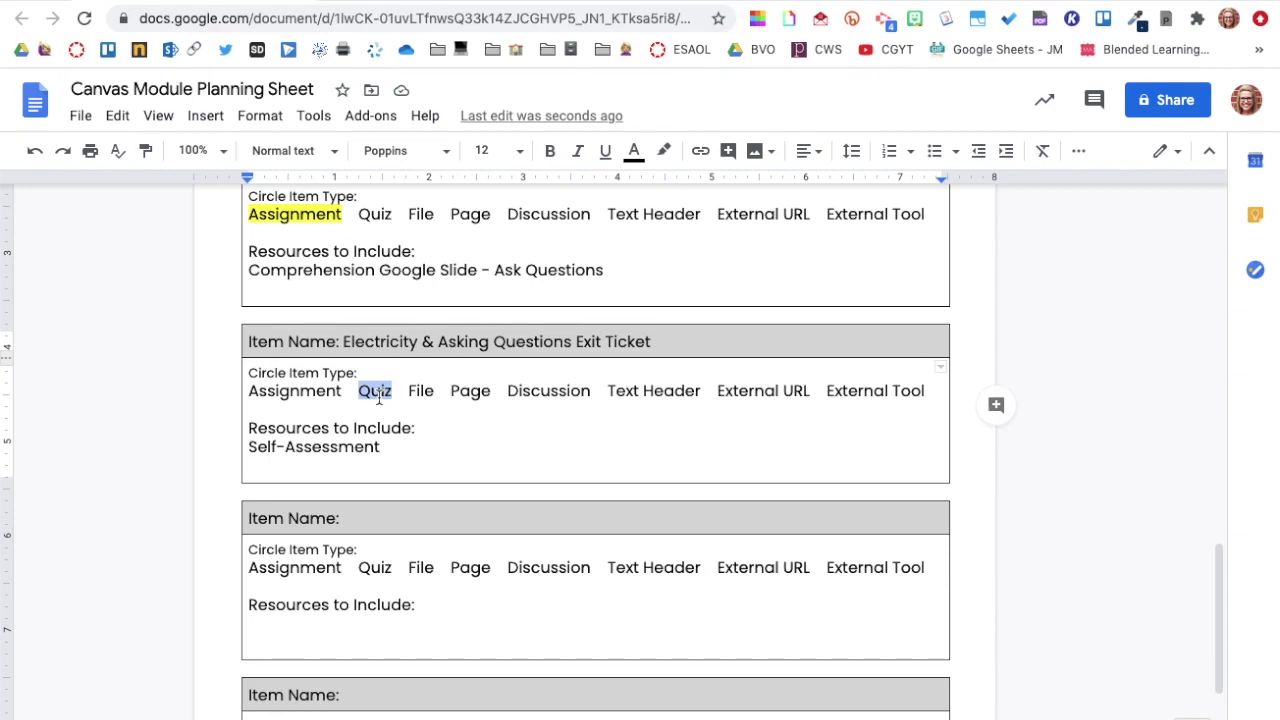
pyautogui.click(668, 152)
pyautogui.click(736, 245)
# Step: Add a STOP item as a yellow-highlighted Page with Go Home as its resource
pyautogui.click(465, 518)
pyautogui.write('STOP')
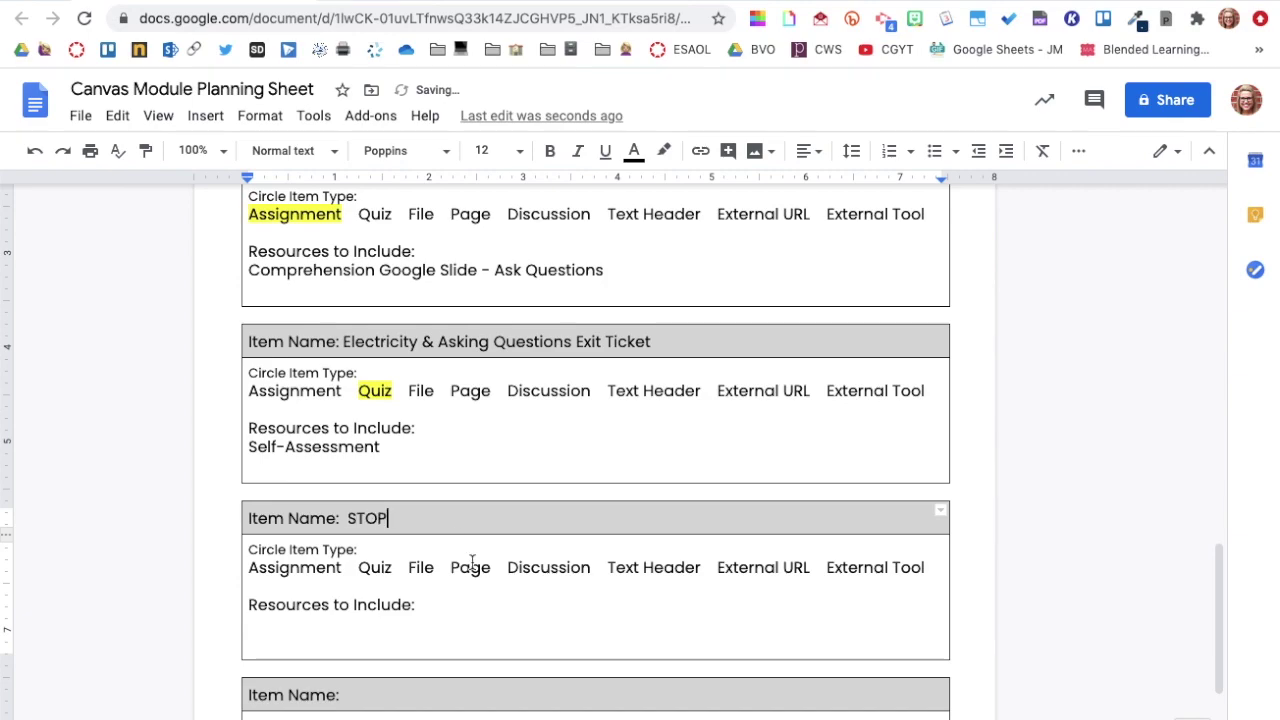
pyautogui.doubleClick(470, 566)
pyautogui.click(664, 152)
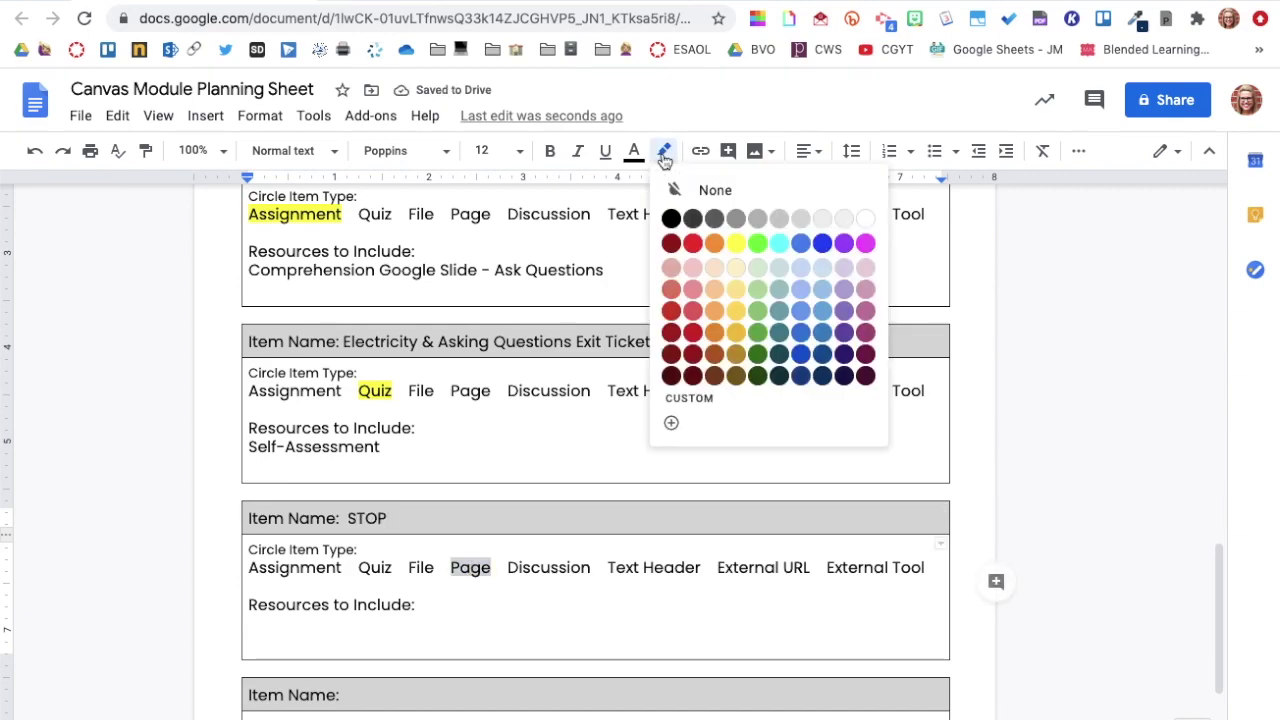
pyautogui.click(736, 245)
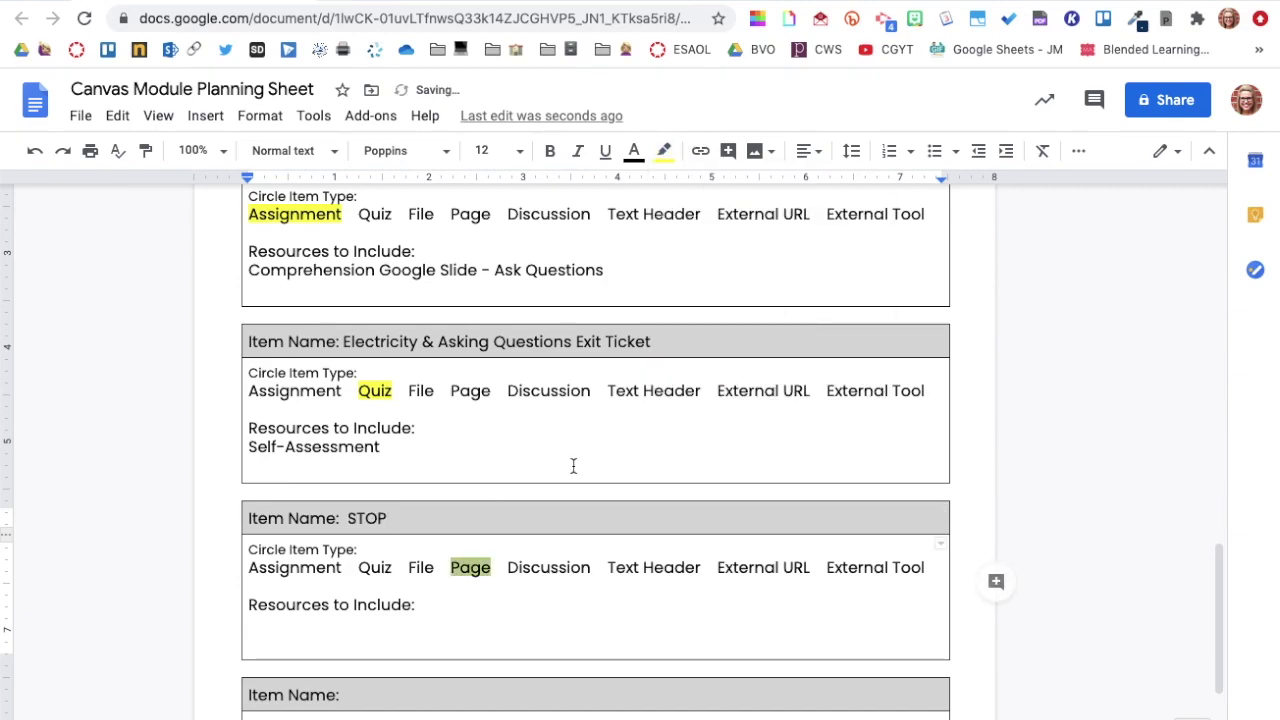
pyautogui.click(477, 633)
pyautogui.write('Go Home')
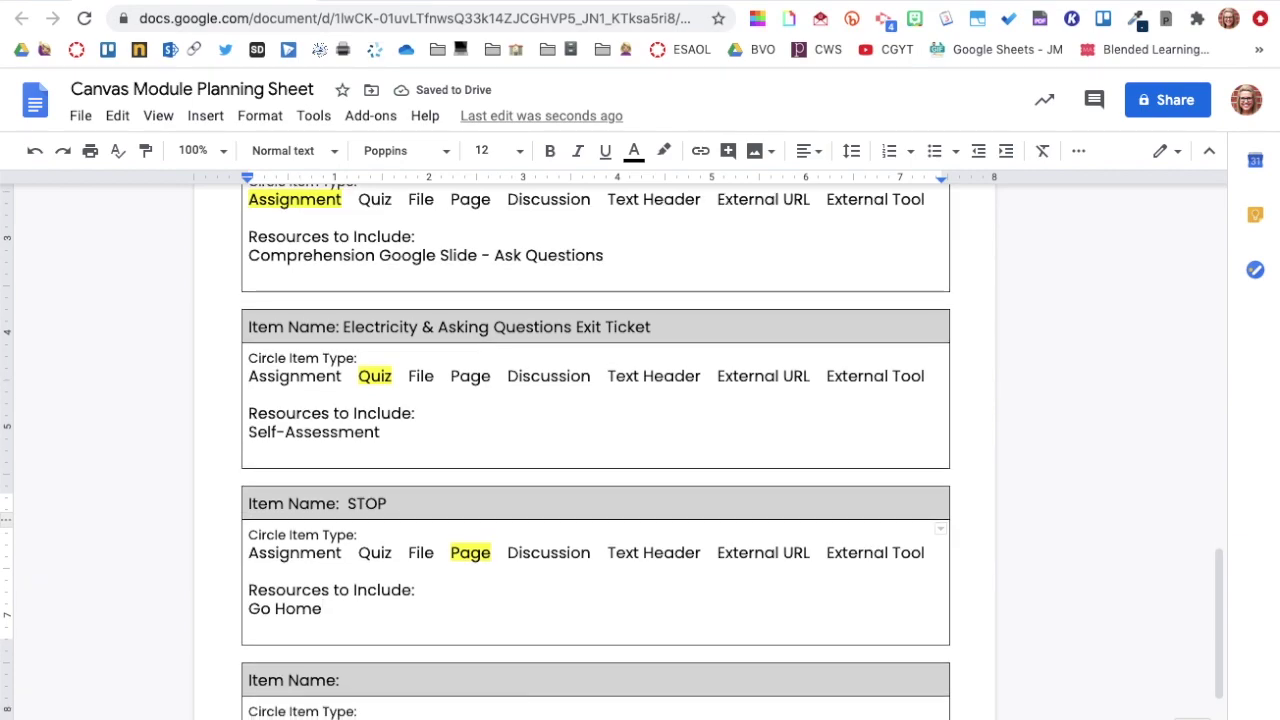
# Step: Return to the top of the sheet and tile Docs to half the screen
pyautogui.scroll(3, 612, 450)
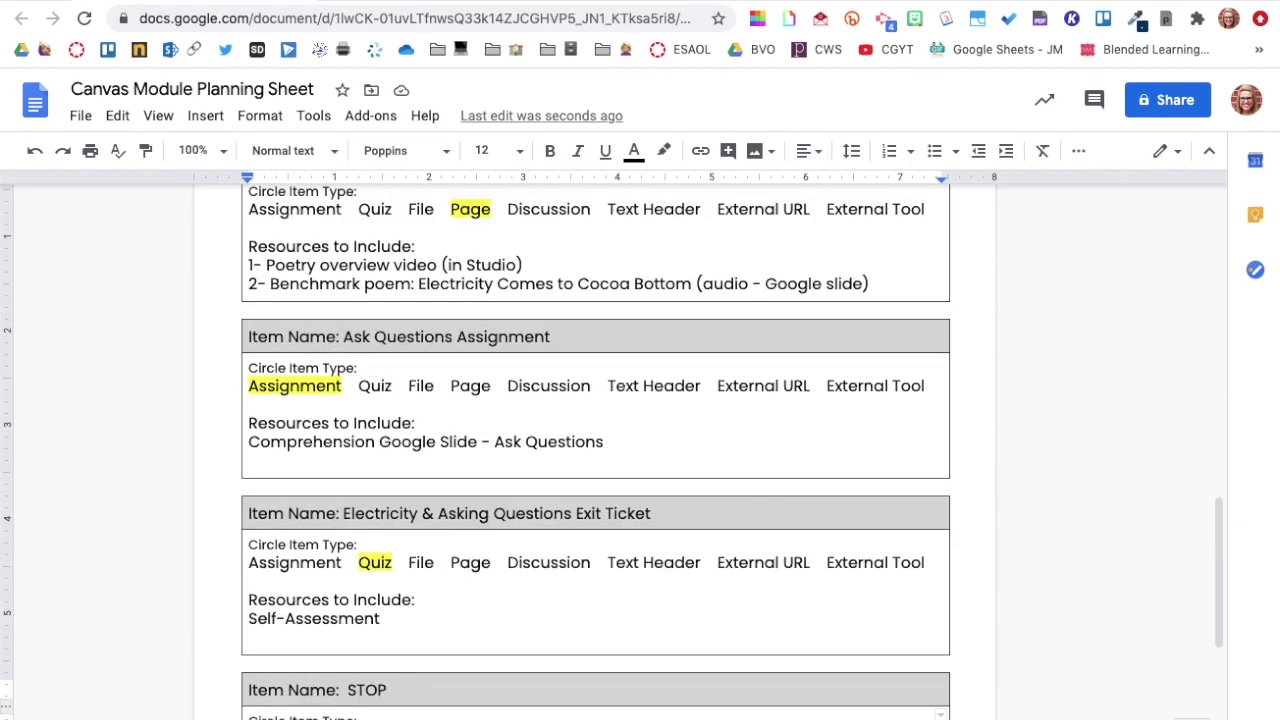
pyautogui.scroll(1, 612, 450)
pyautogui.scroll(8, 612, 450)
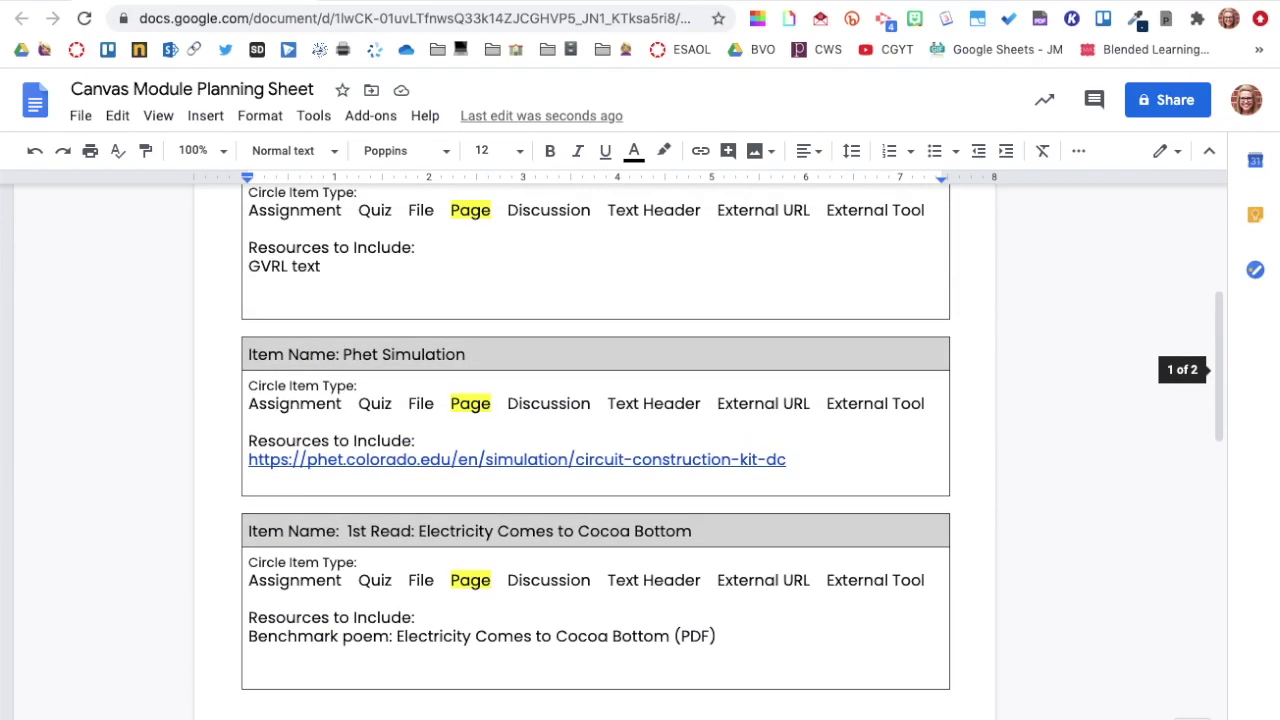
pyautogui.scroll(6, 477, 630)
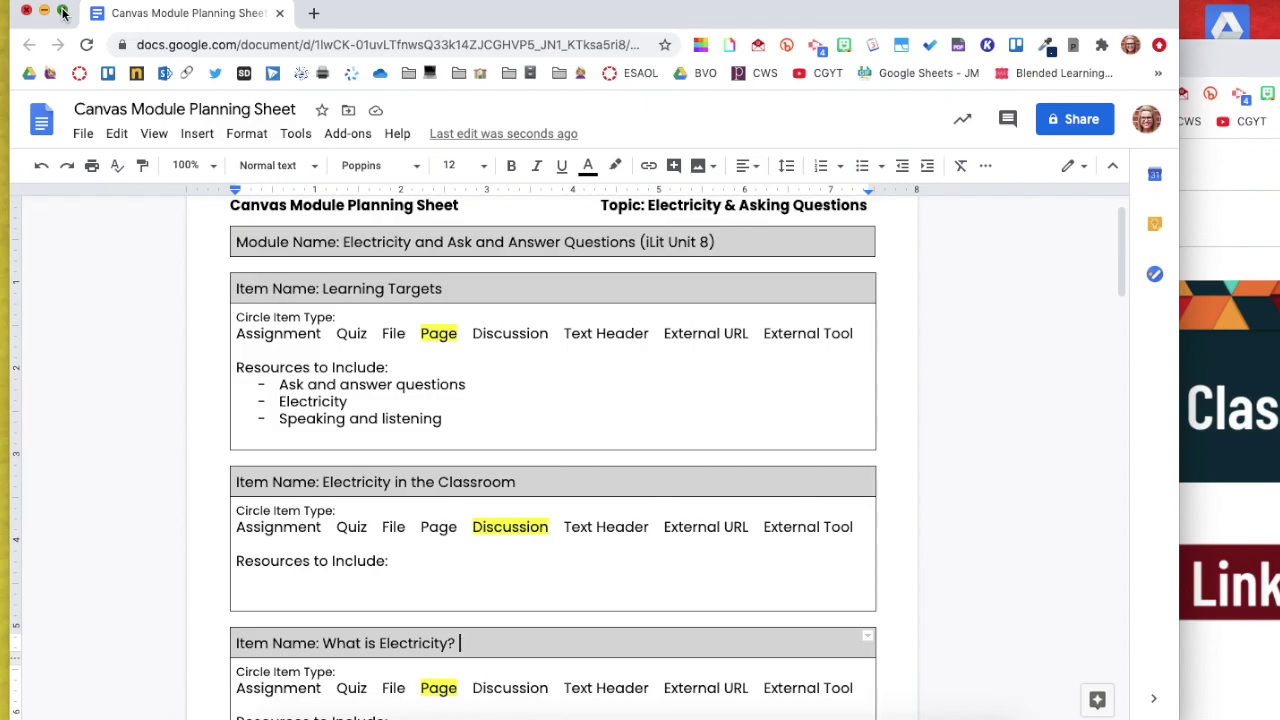
pyautogui.click(62, 12)
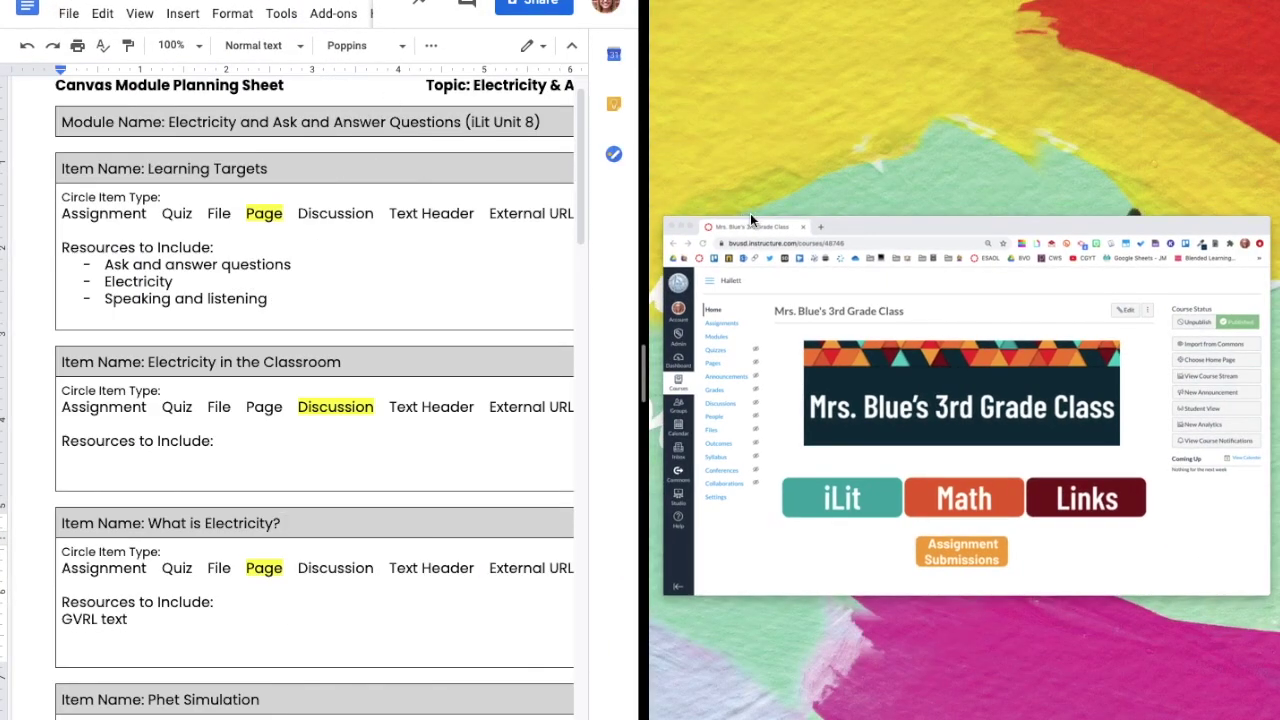
# Step: Create the 'Electricity and Ask/Answer Questions (iLit Unit 8)' module in Canvas and drag it to the top
pyautogui.click(752, 220)
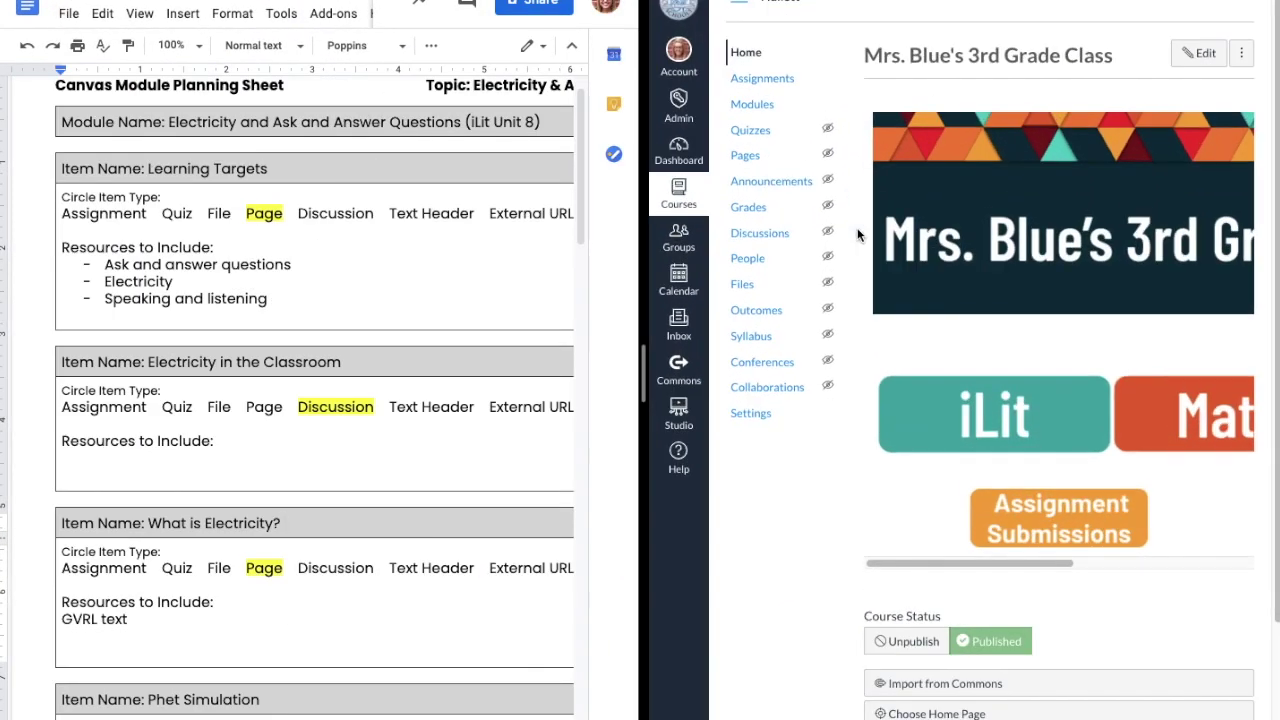
pyautogui.click(752, 107)
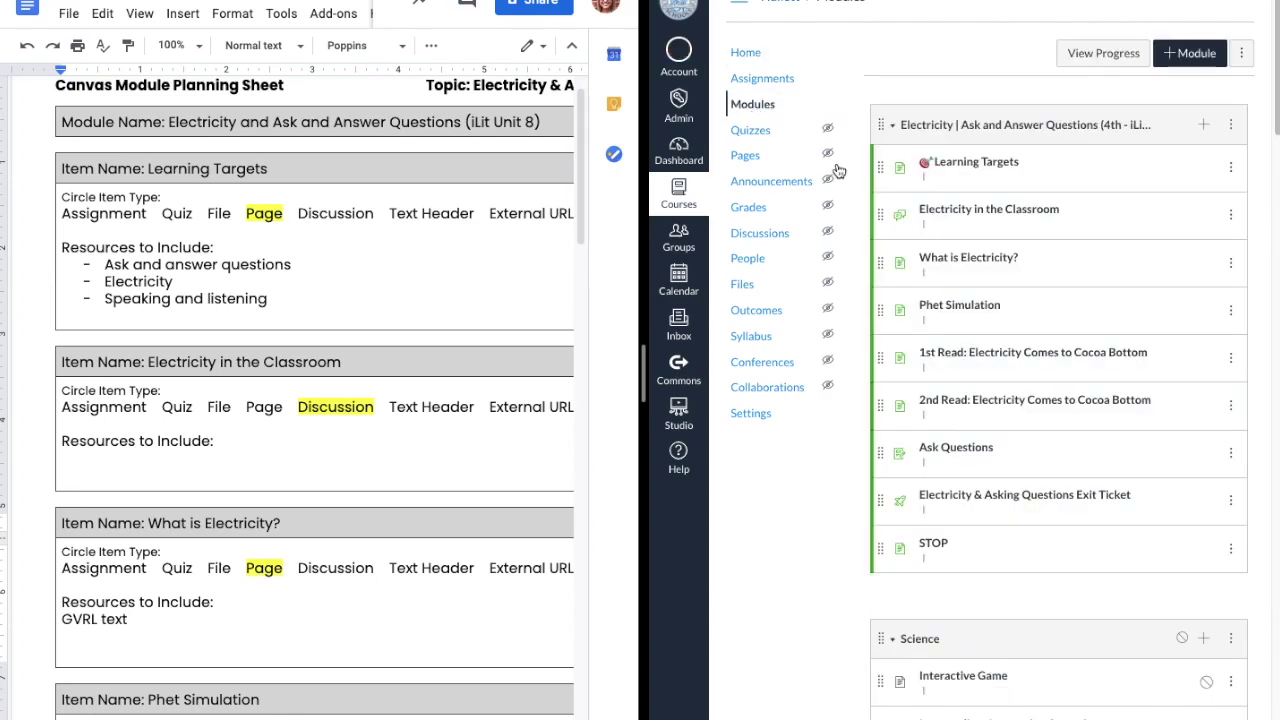
pyautogui.click(1197, 60)
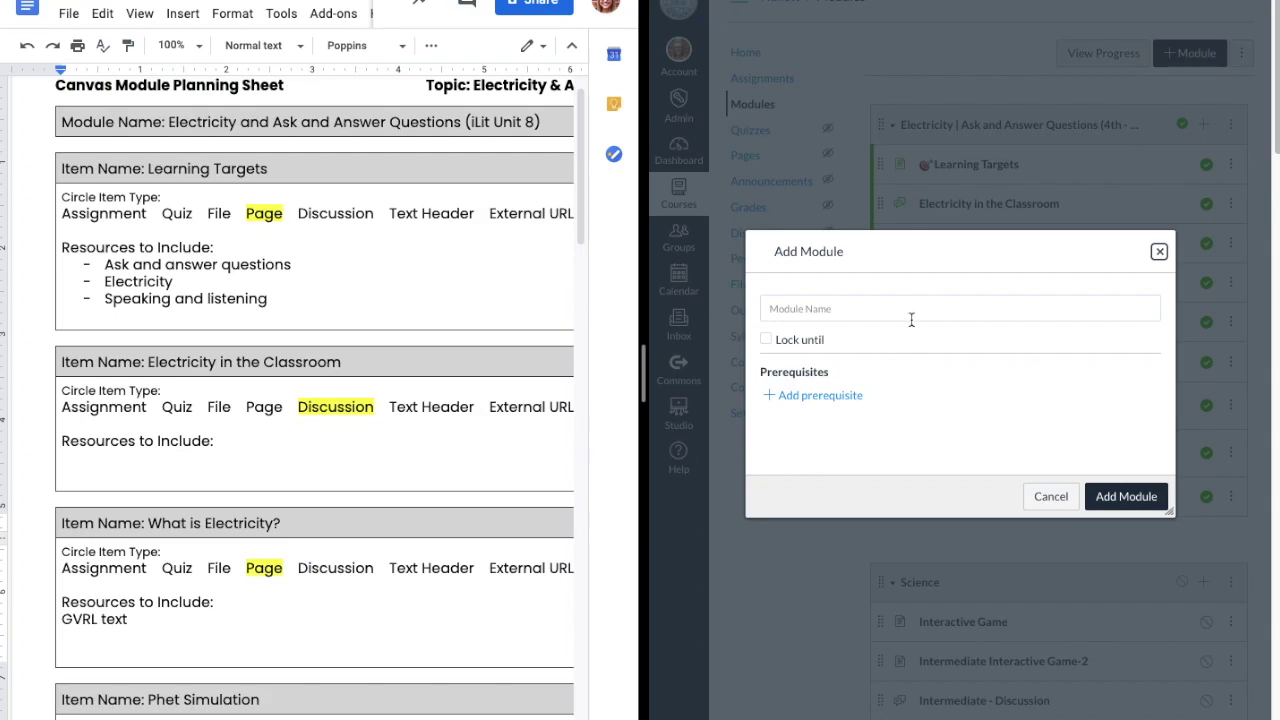
pyautogui.click(913, 310)
pyautogui.write('Electricity and Ask/Answer Questions (iLit Unit 8')
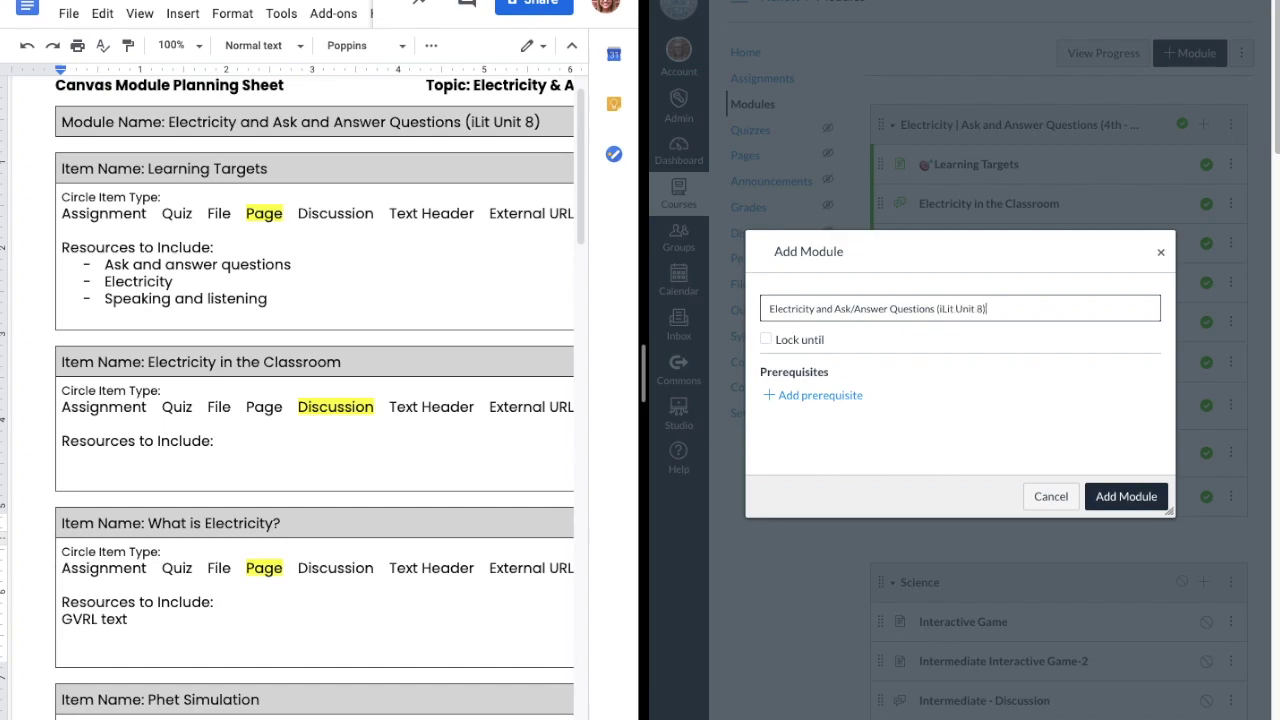
pyautogui.click(1109, 499)
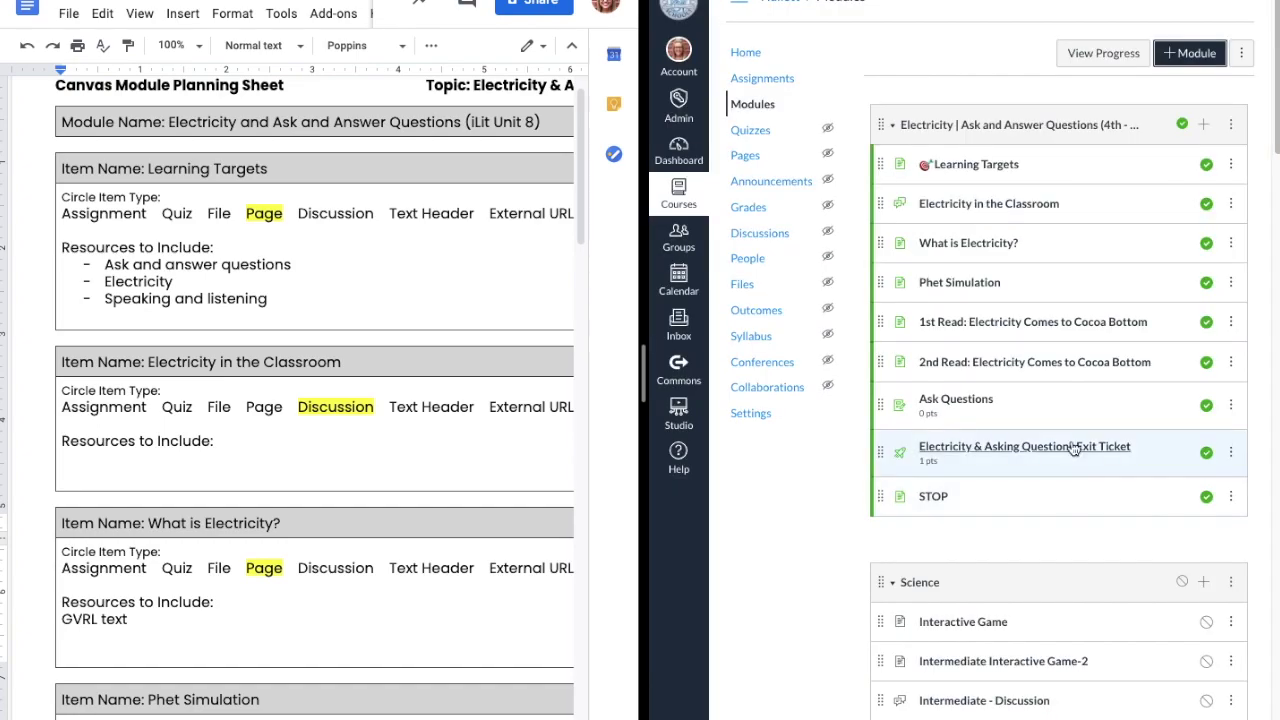
pyautogui.scroll(-15, 1072, 448)
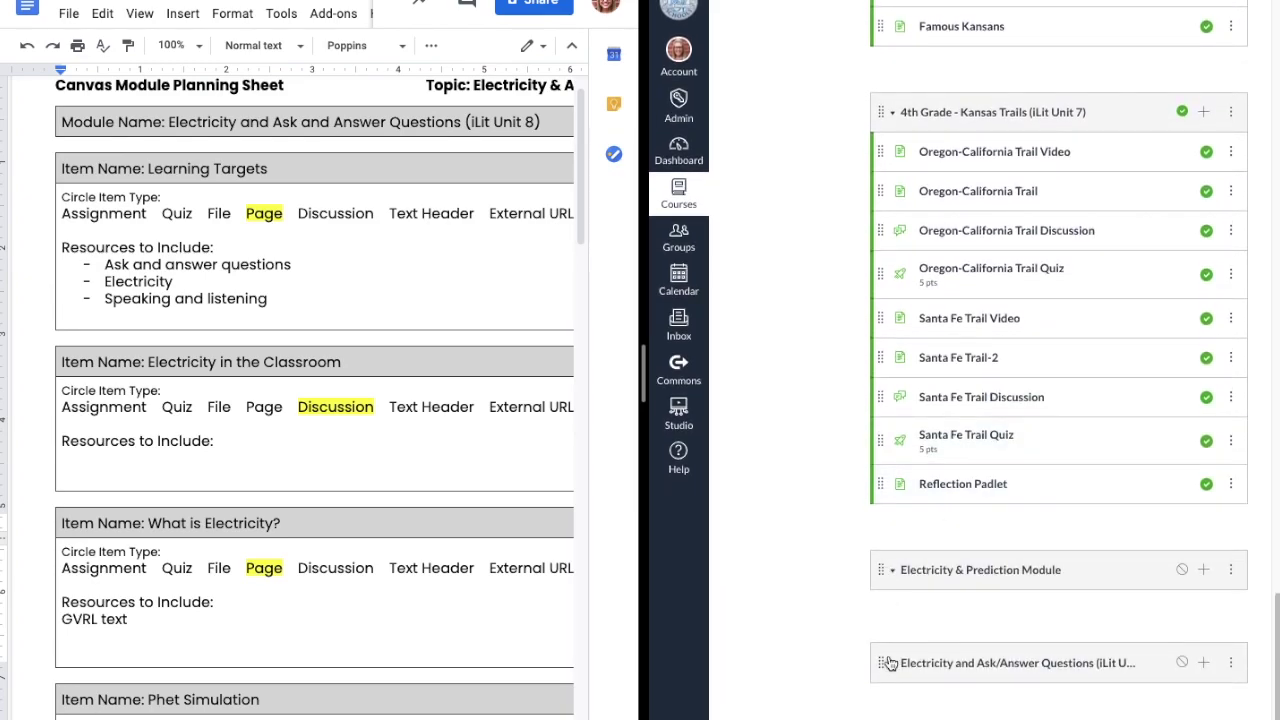
pyautogui.moveTo(885, 660); pyautogui.dragTo(880, 100)
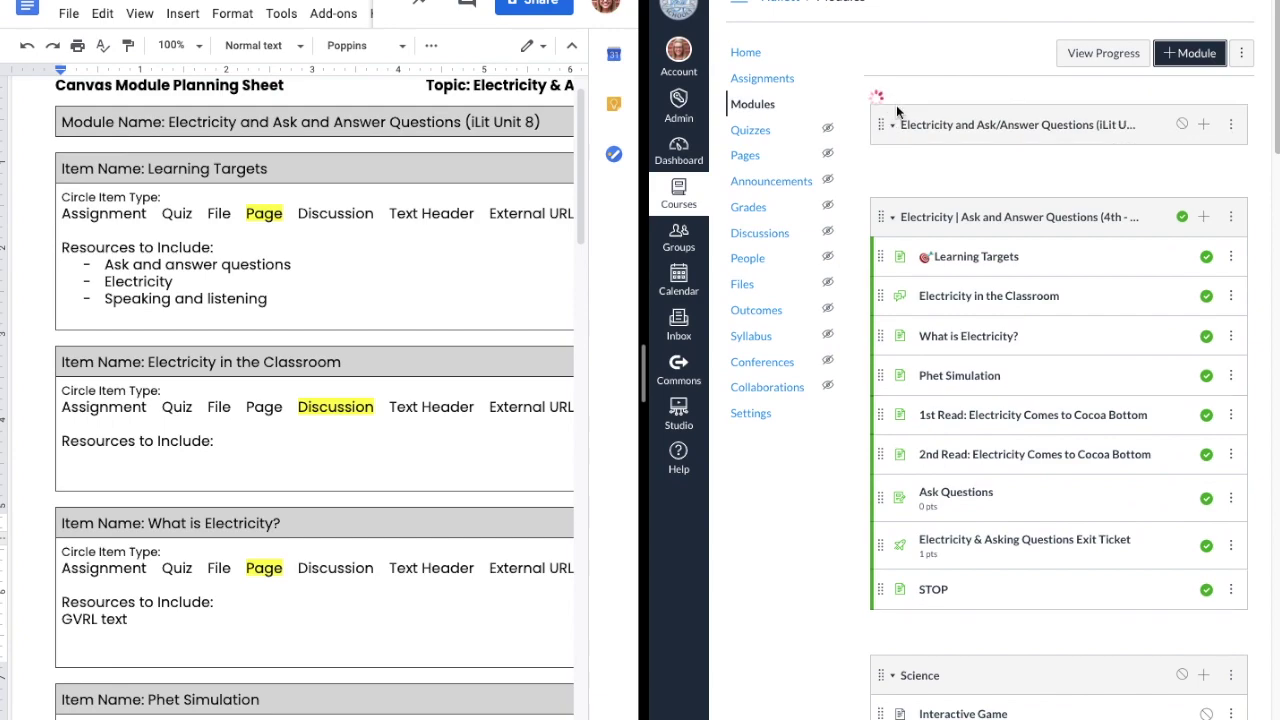
# Step: Add a new page named 'Learning Targets -2' as the module's first item
pyautogui.click(1203, 124)
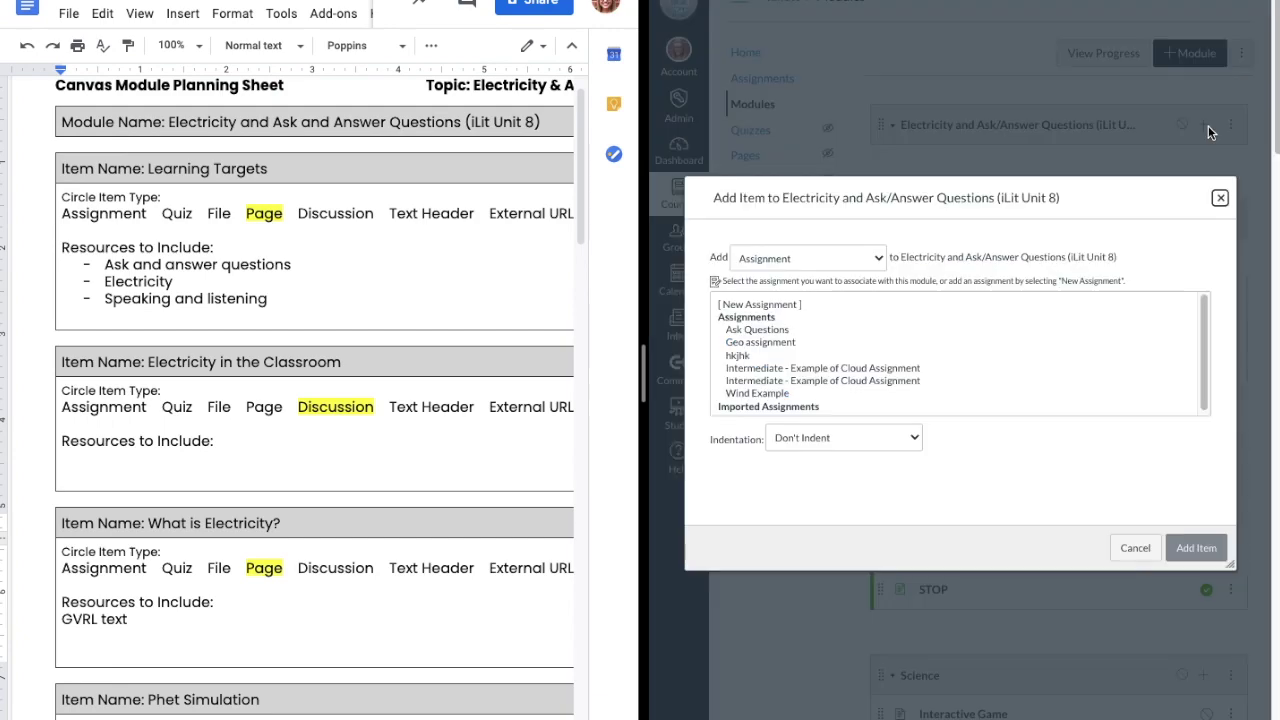
pyautogui.click(852, 259)
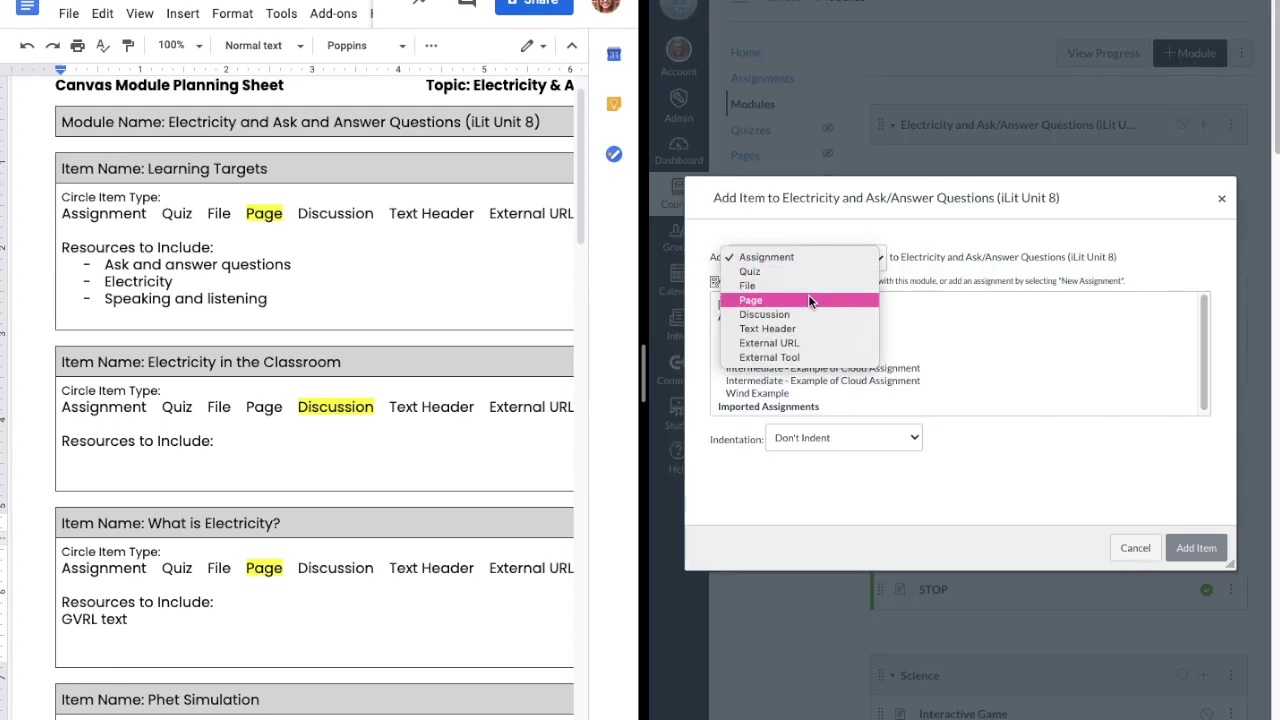
pyautogui.click(809, 294)
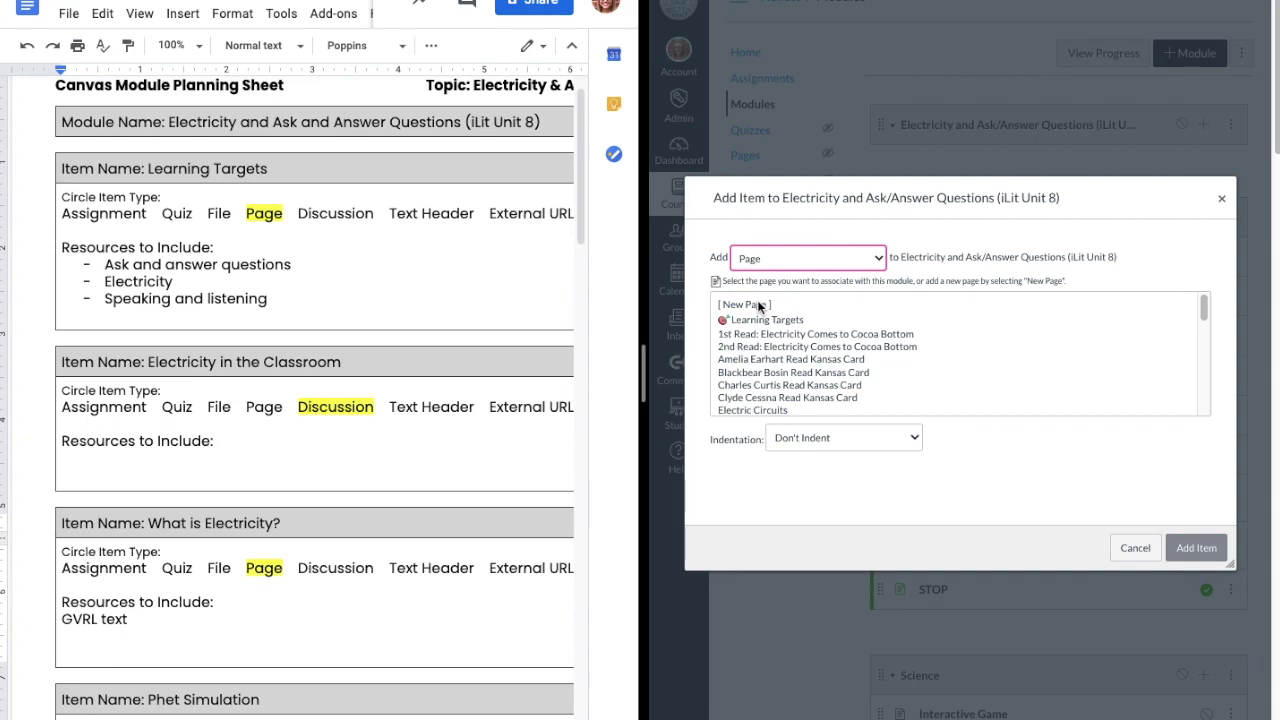
pyautogui.click(758, 307)
pyautogui.press('l')
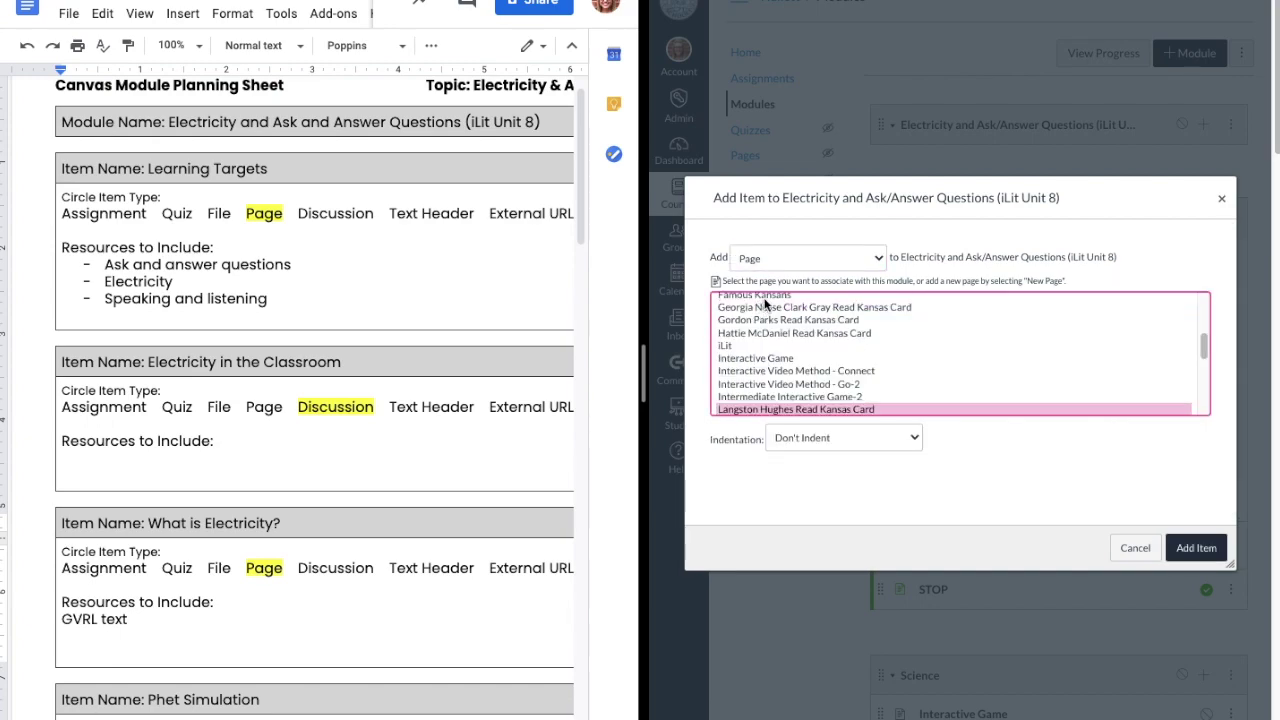
pyautogui.scroll(3, 820, 378)
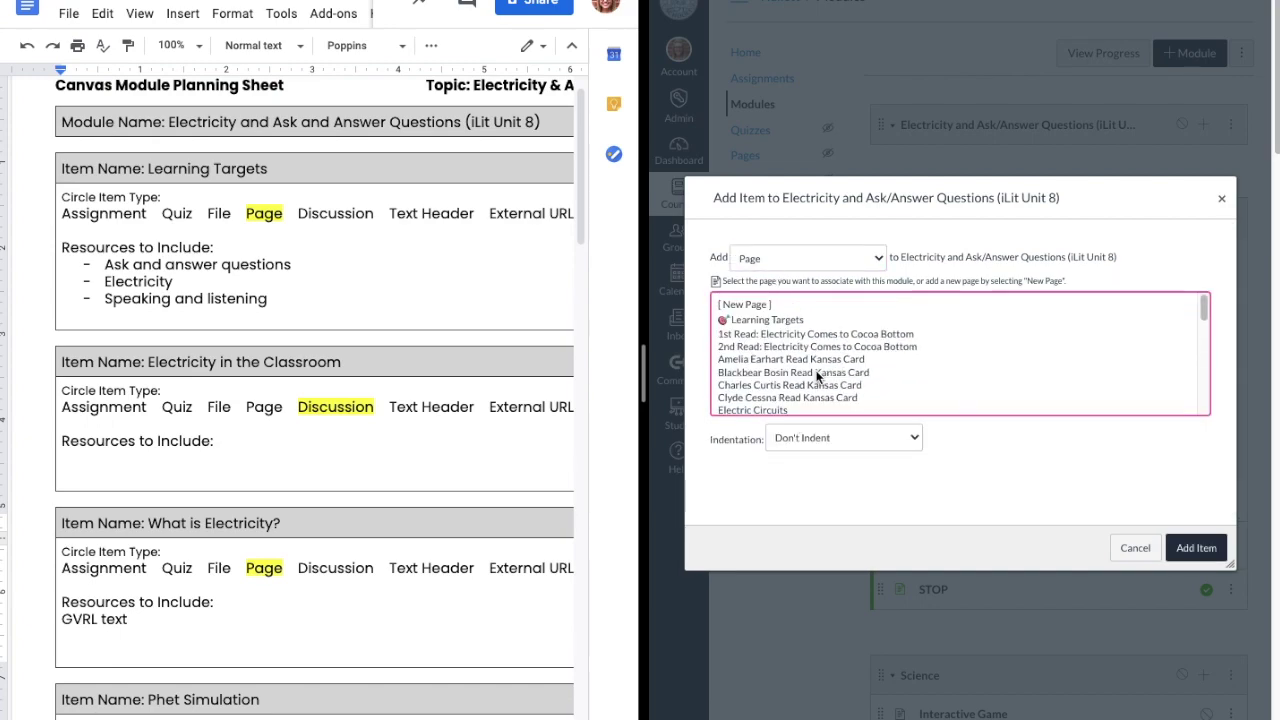
pyautogui.click(756, 306)
pyautogui.click(792, 440)
pyautogui.write('Learning Targets')
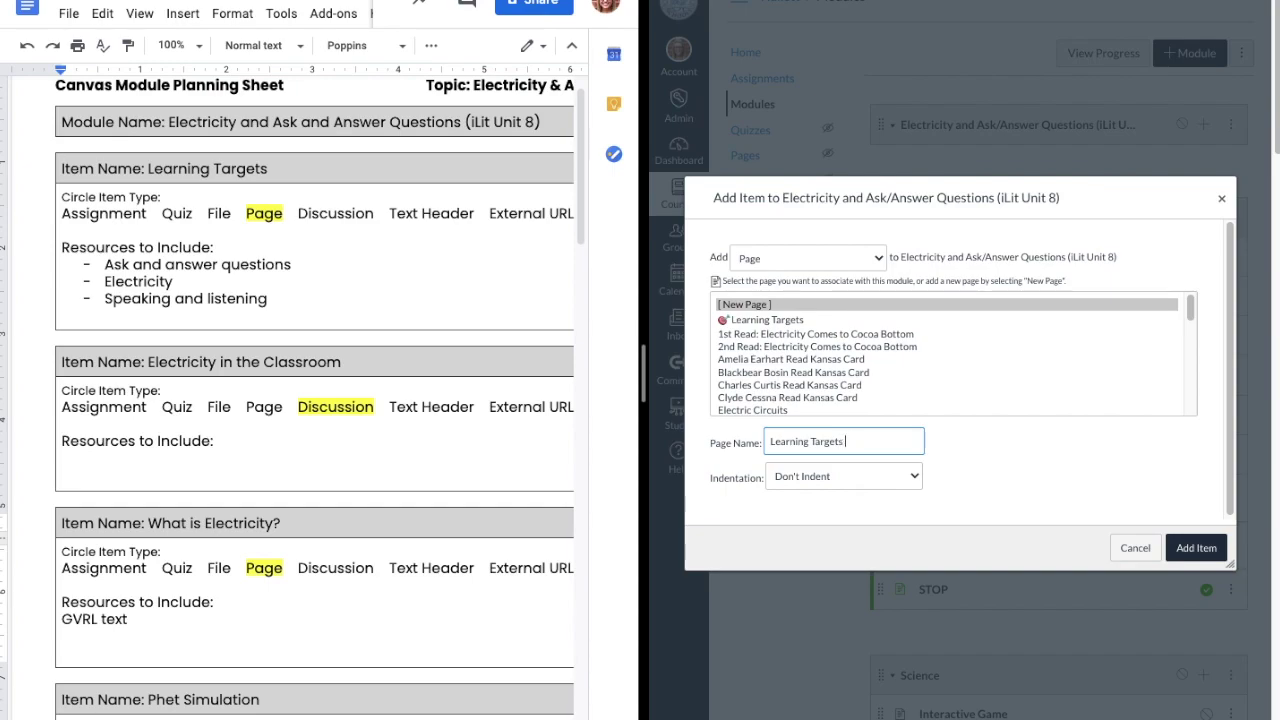
pyautogui.write(' -2')
pyautogui.press('Return')
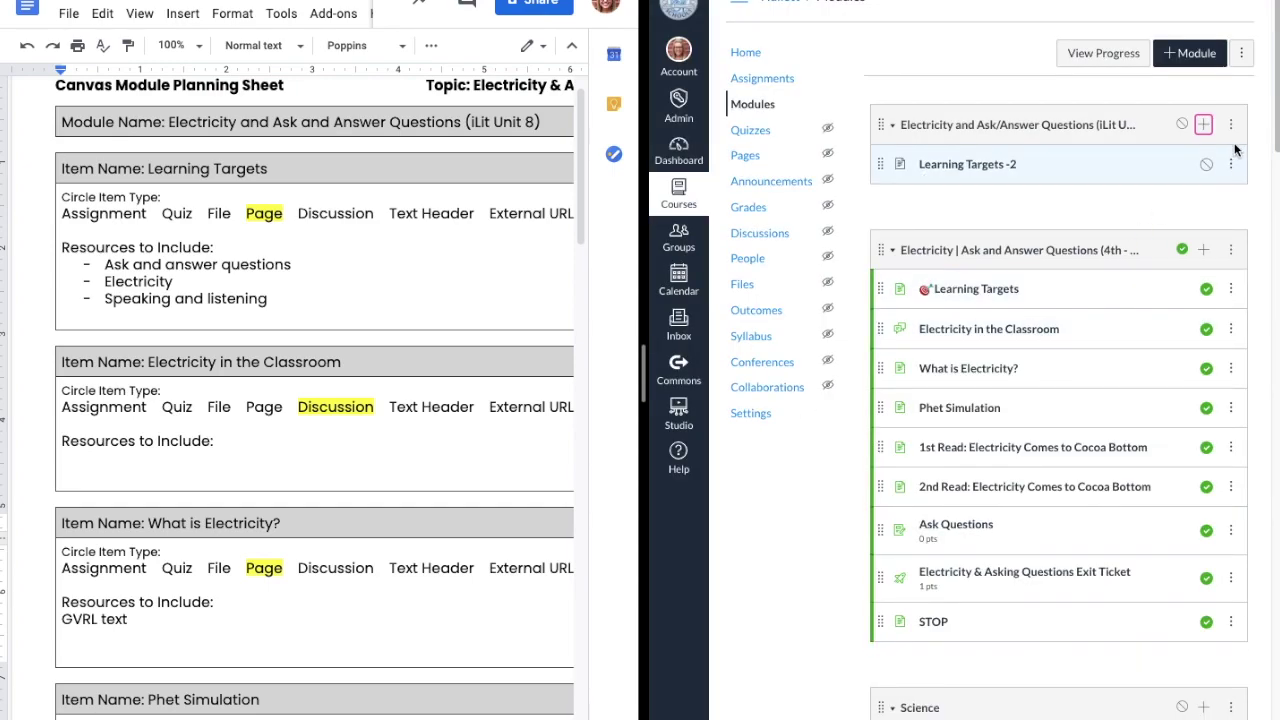
# Step: Add a new discussion named 'Electricity in the Classroom - 2' to the module
pyautogui.click(1204, 125)
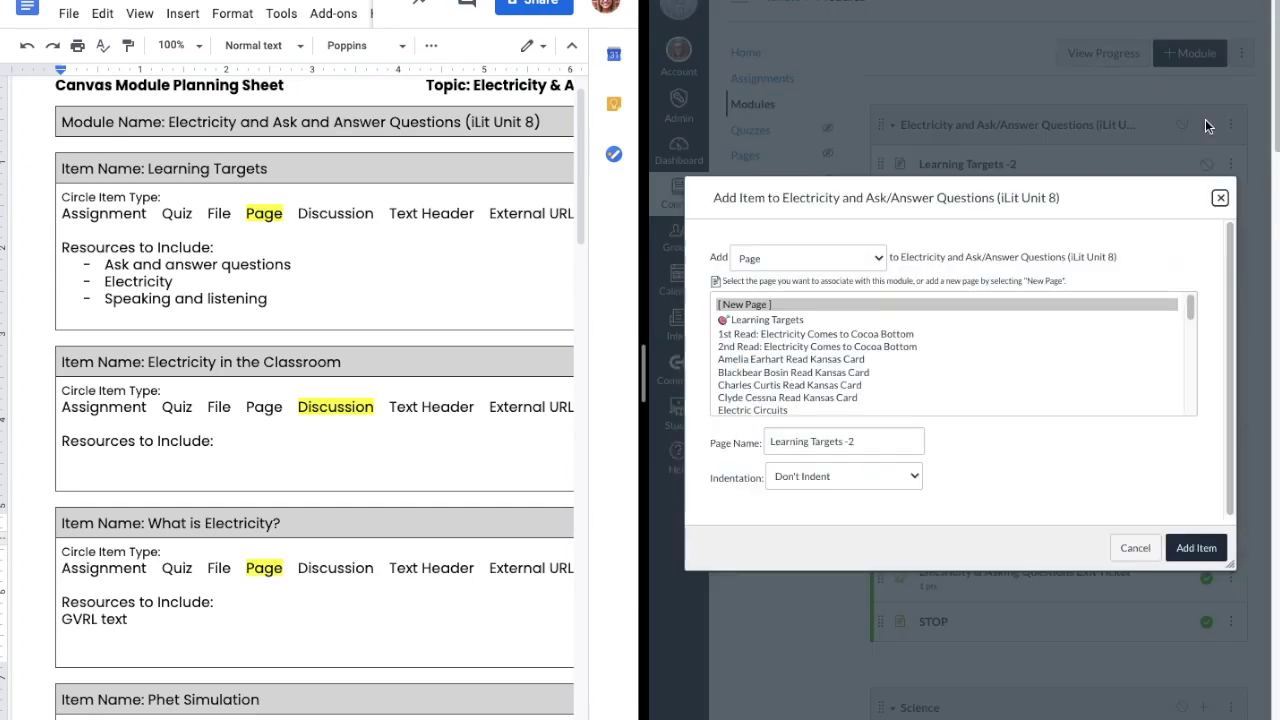
pyautogui.click(817, 257)
pyautogui.click(812, 271)
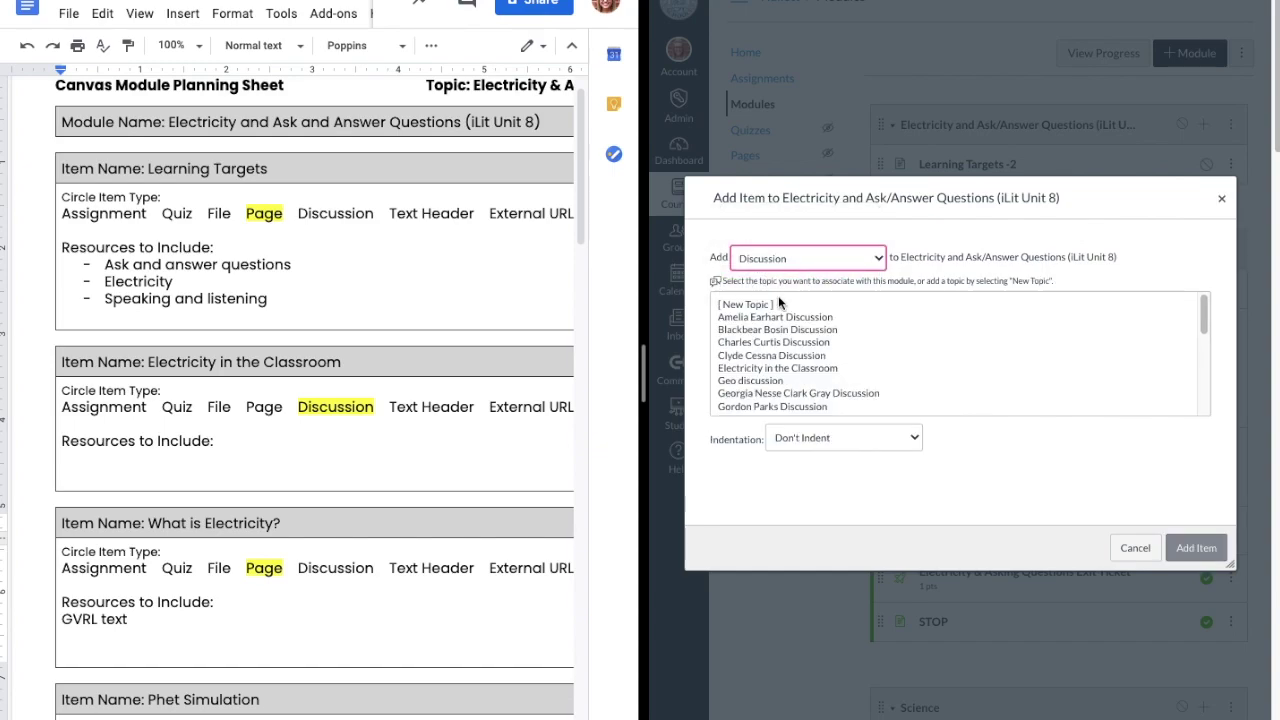
pyautogui.click(757, 307)
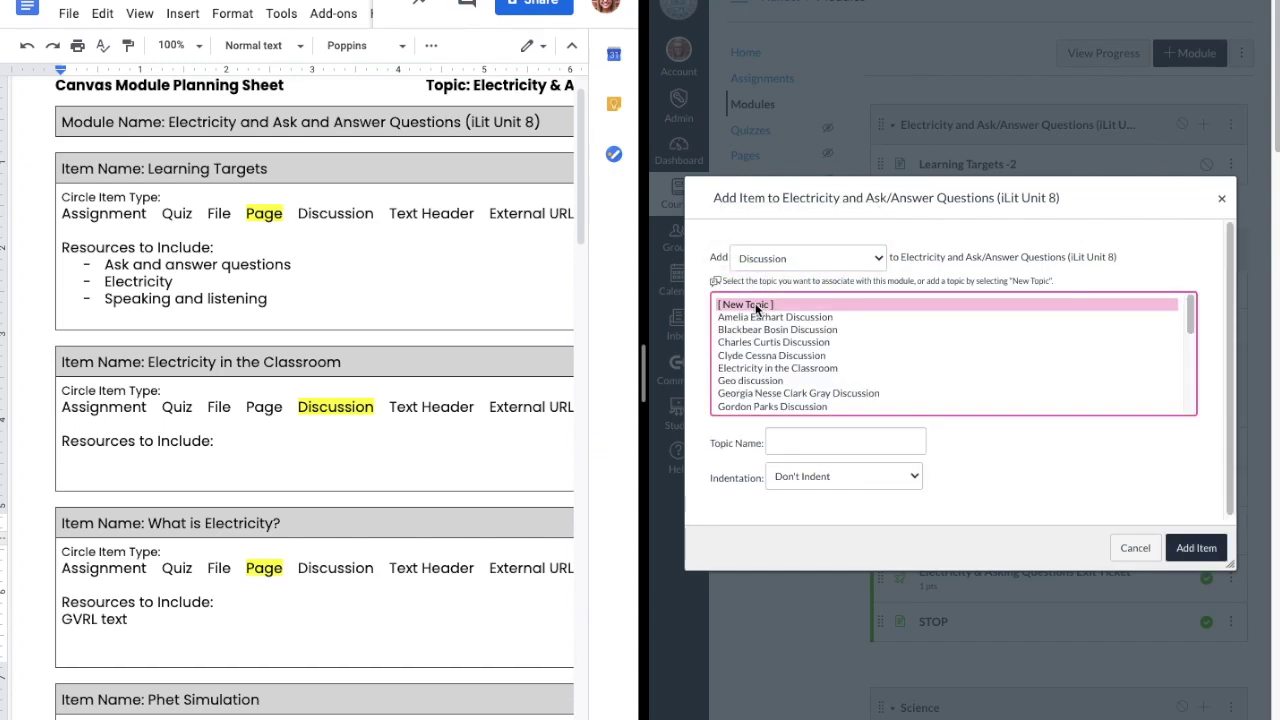
pyautogui.click(814, 441)
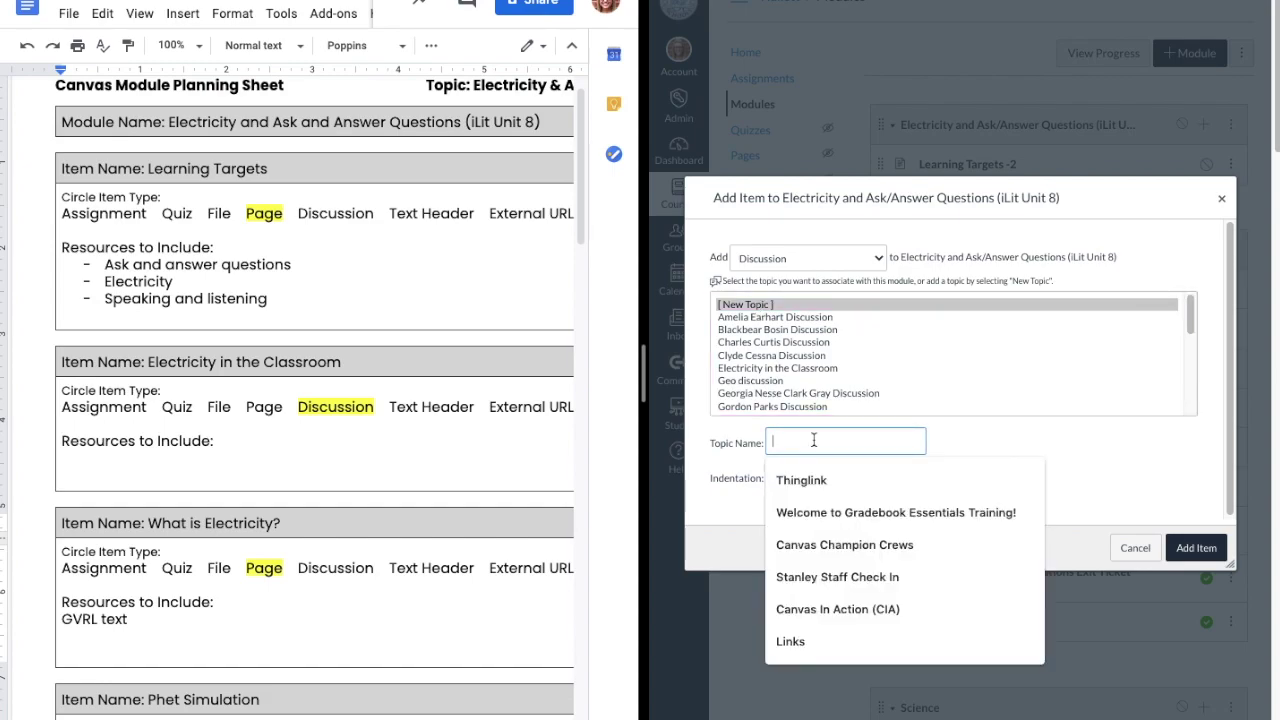
pyautogui.write('Ele')
pyautogui.click(850, 481)
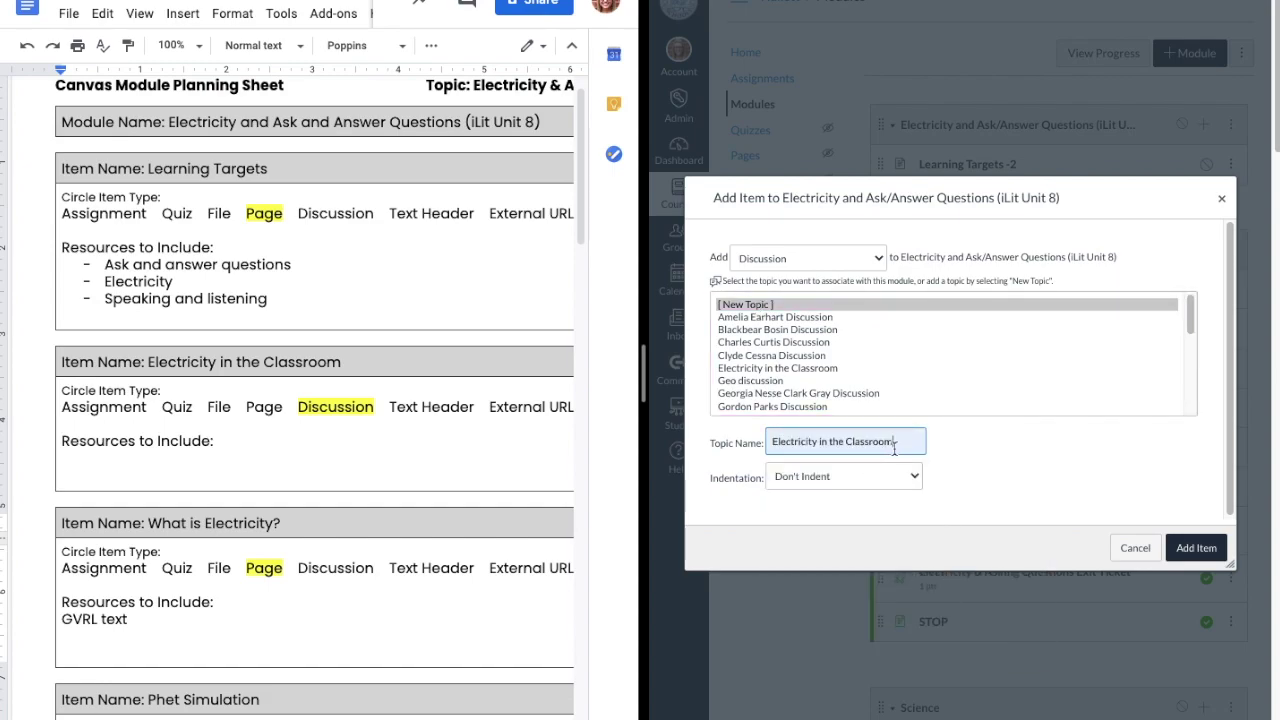
pyautogui.write('- 2')
pyautogui.press('Return')
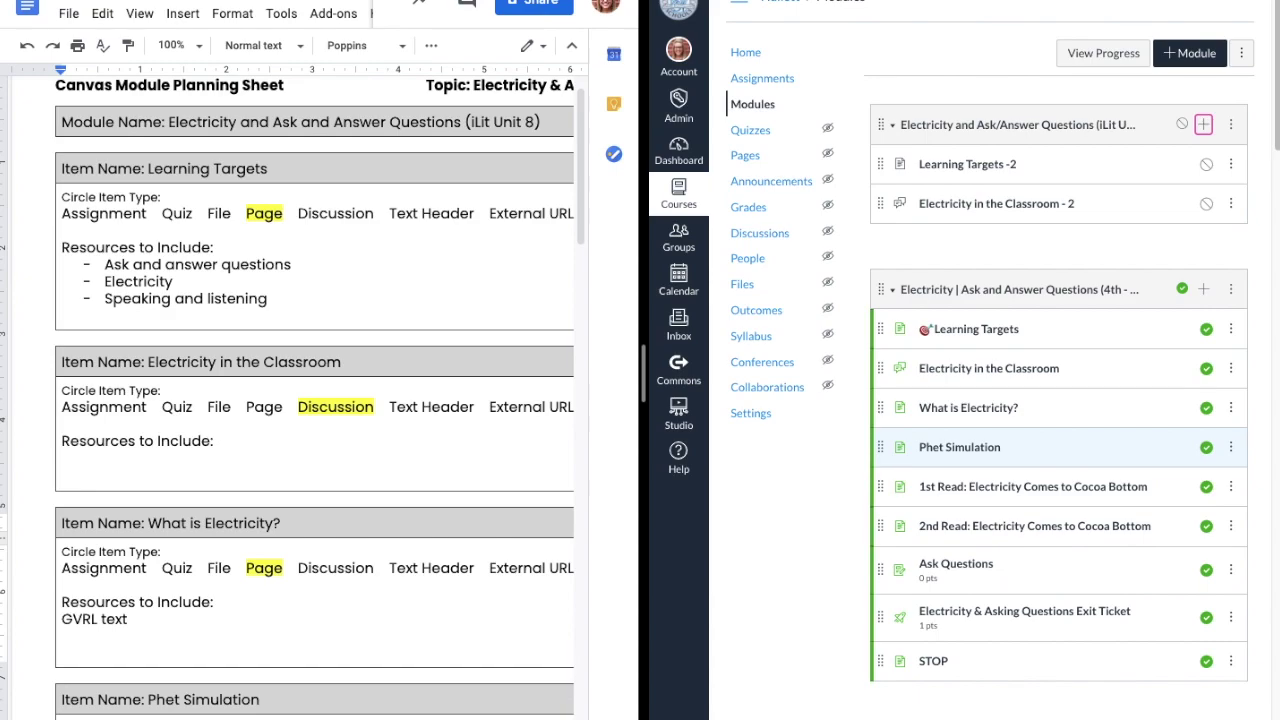
# Step: Add a new page named 'What is Electricity? - 2' to the module
pyautogui.click(1205, 126)
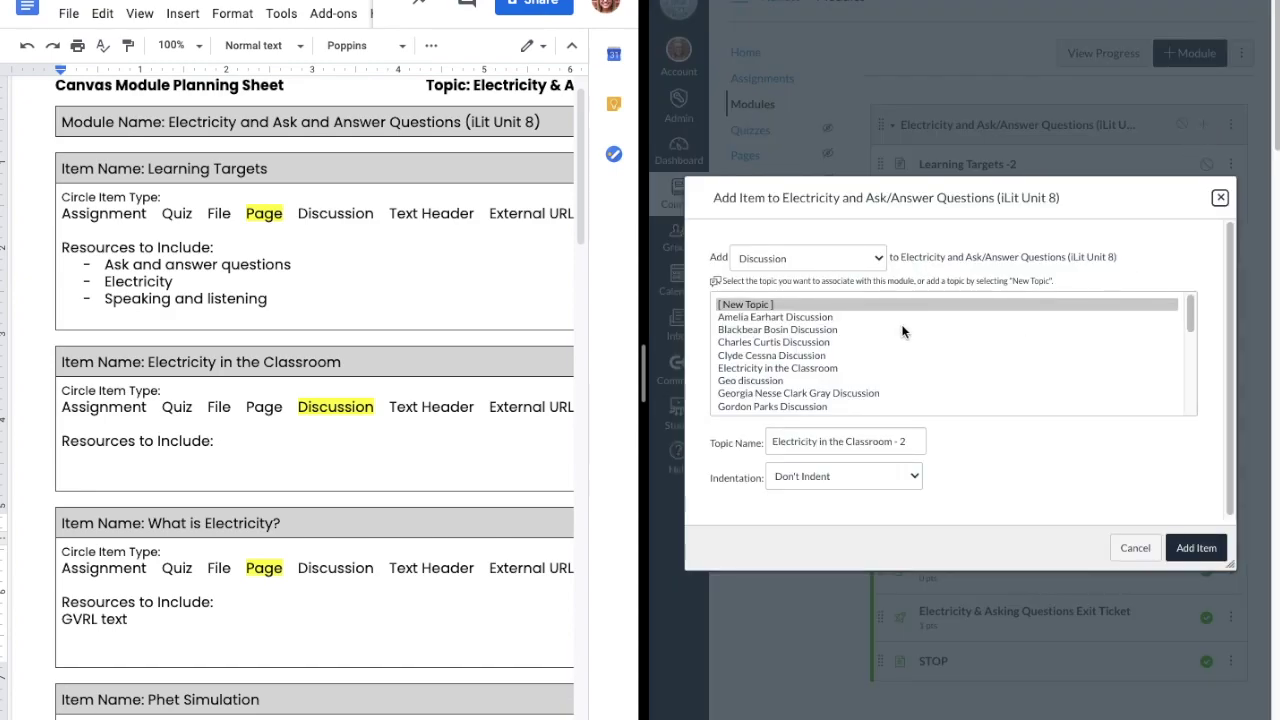
pyautogui.click(836, 258)
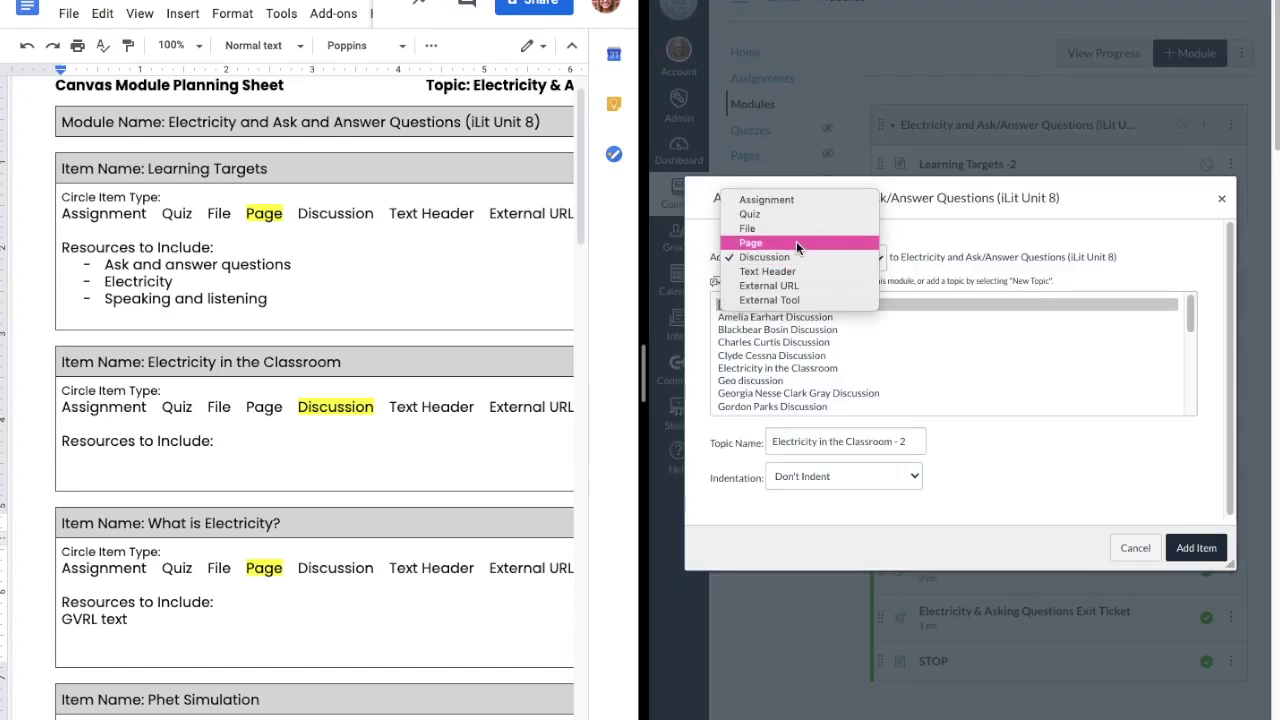
pyautogui.click(796, 241)
pyautogui.click(792, 306)
pyautogui.moveTo(866, 444); pyautogui.dragTo(740, 443)
pyautogui.write('What is')
pyautogui.press('Down')
pyautogui.press('Return')
pyautogui.write('-')
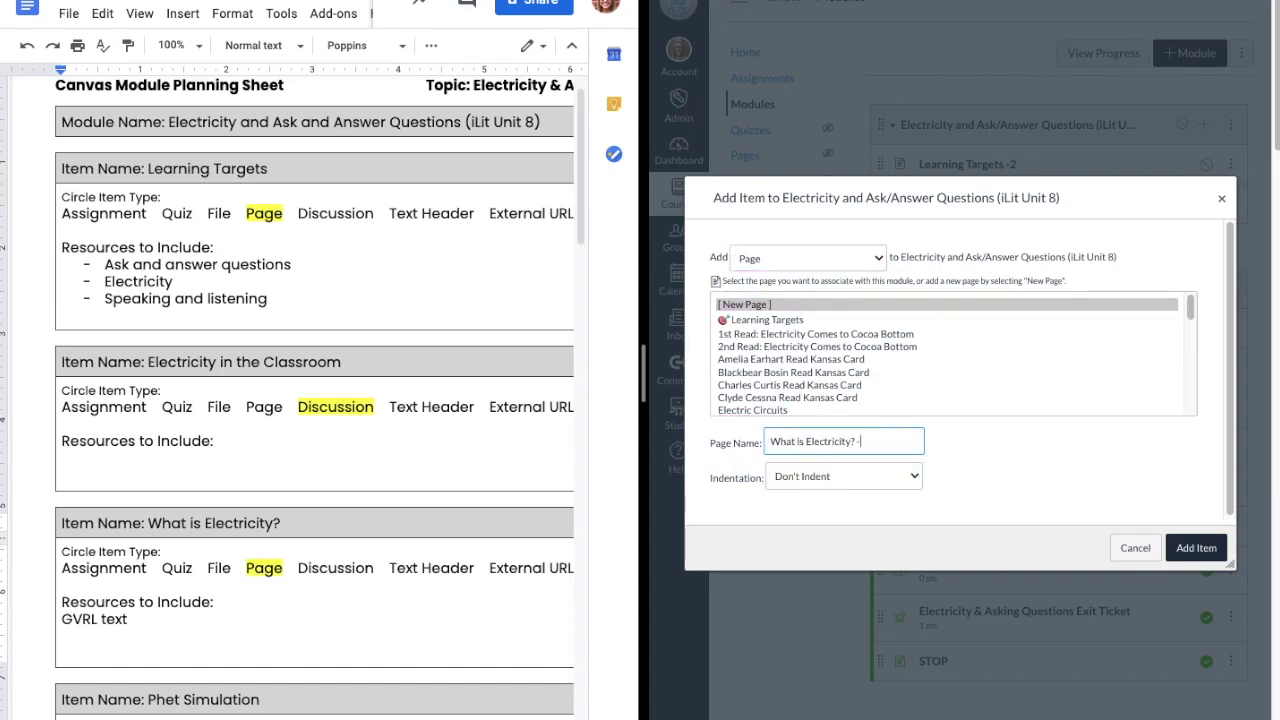
pyautogui.press('Return')
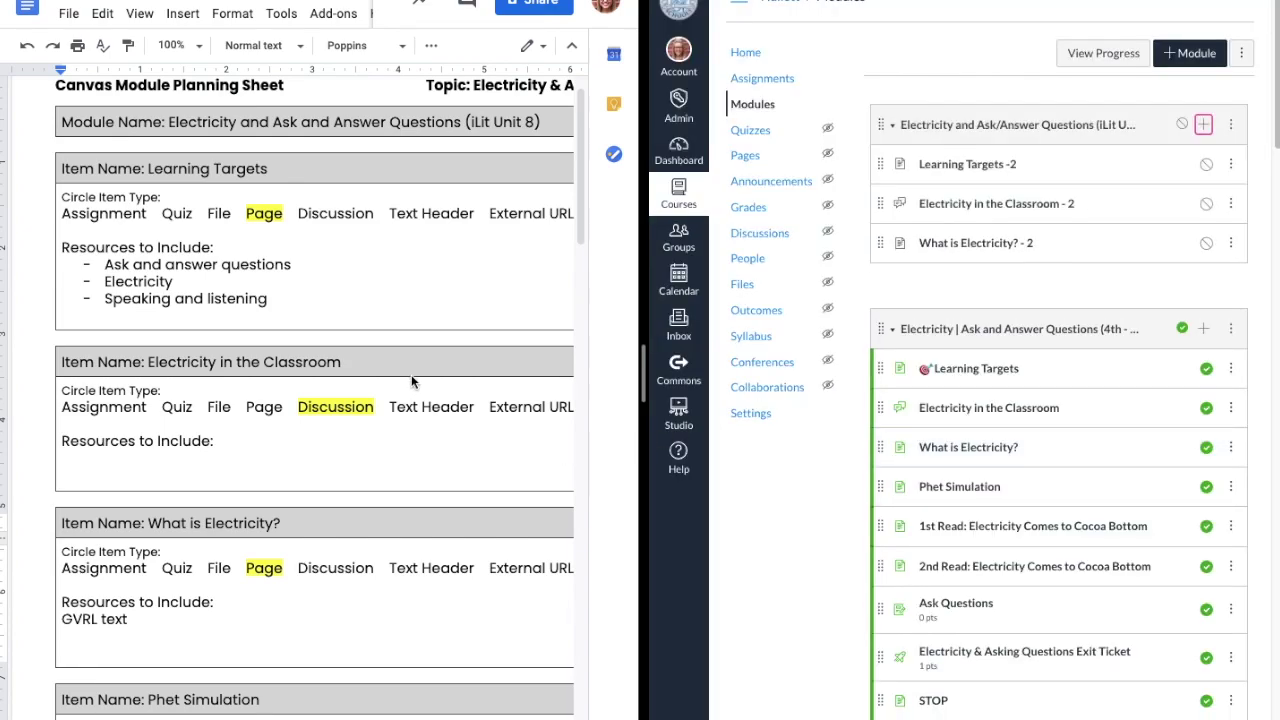
# Step: Add a new page named 'Phet Simulation -2' to the module
pyautogui.scroll(-1, 409, 374)
pyautogui.scroll(-4, 409, 376)
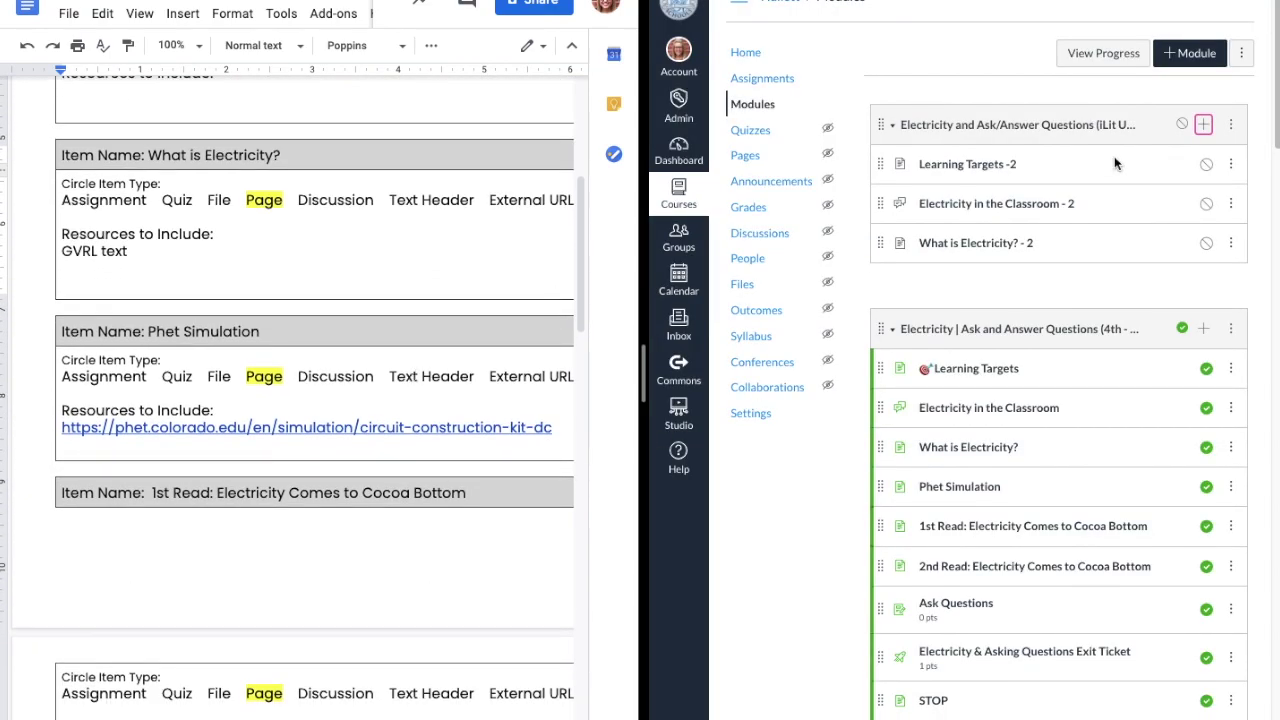
pyautogui.click(1204, 125)
pyautogui.click(797, 305)
pyautogui.moveTo(883, 441); pyautogui.dragTo(740, 441)
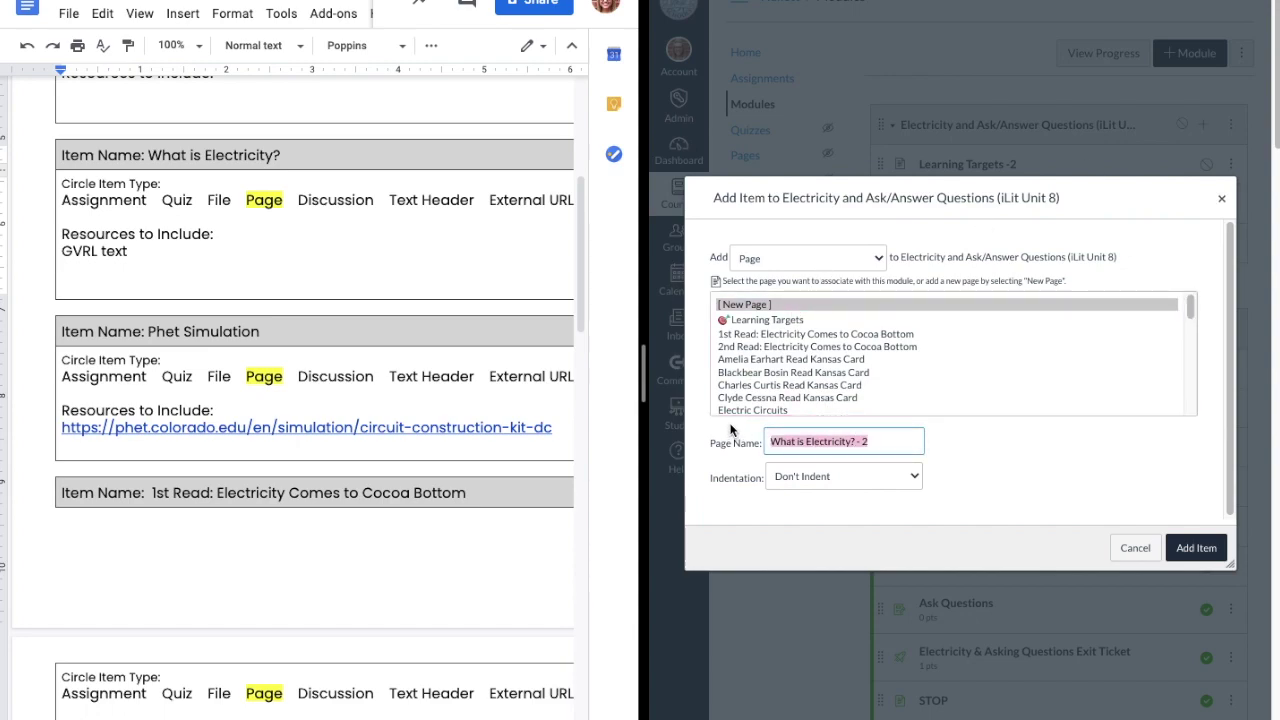
pyautogui.write('Phet Simulation')
pyautogui.click(808, 480)
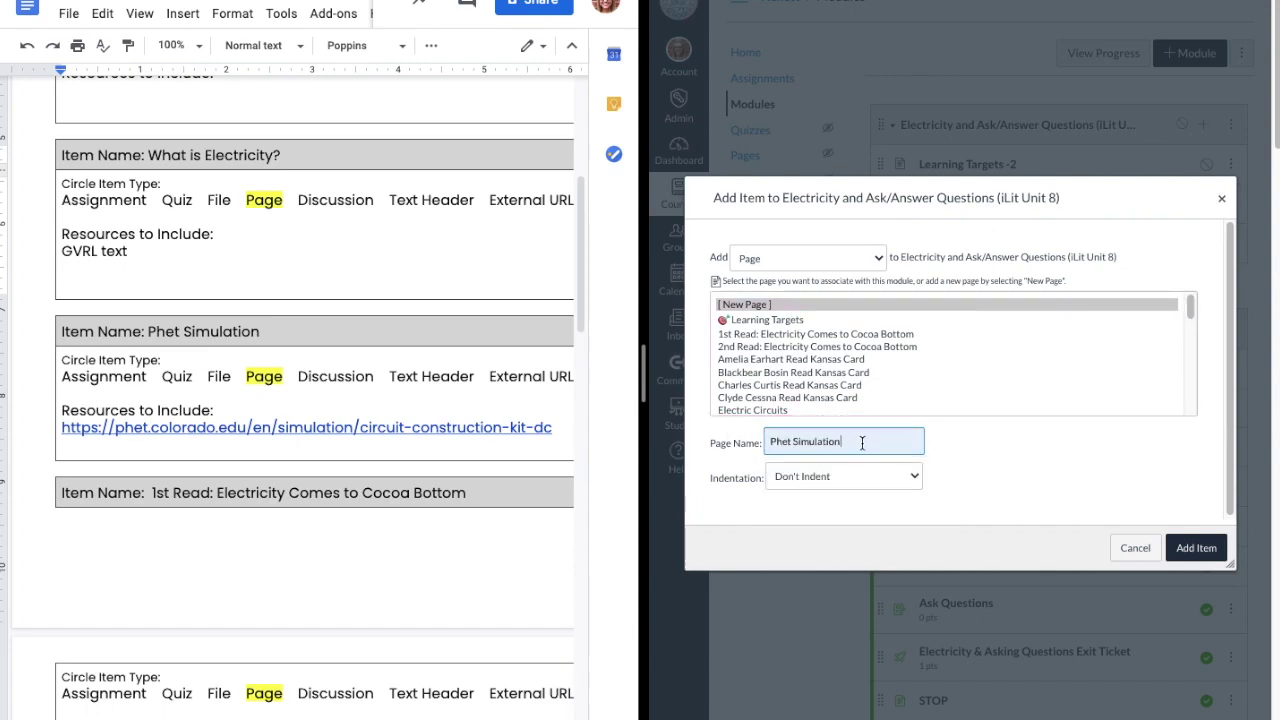
pyautogui.write('-')
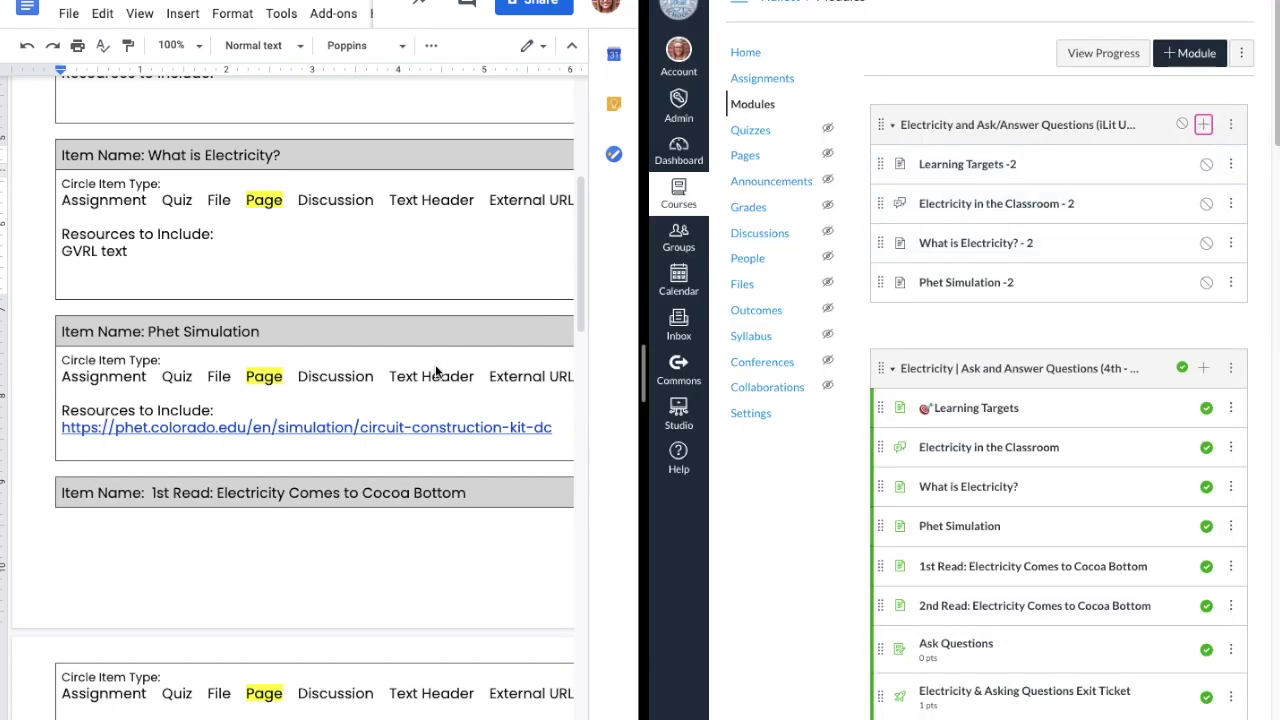
pyautogui.scroll(-3, 434, 371)
pyautogui.scroll(-1, 434, 371)
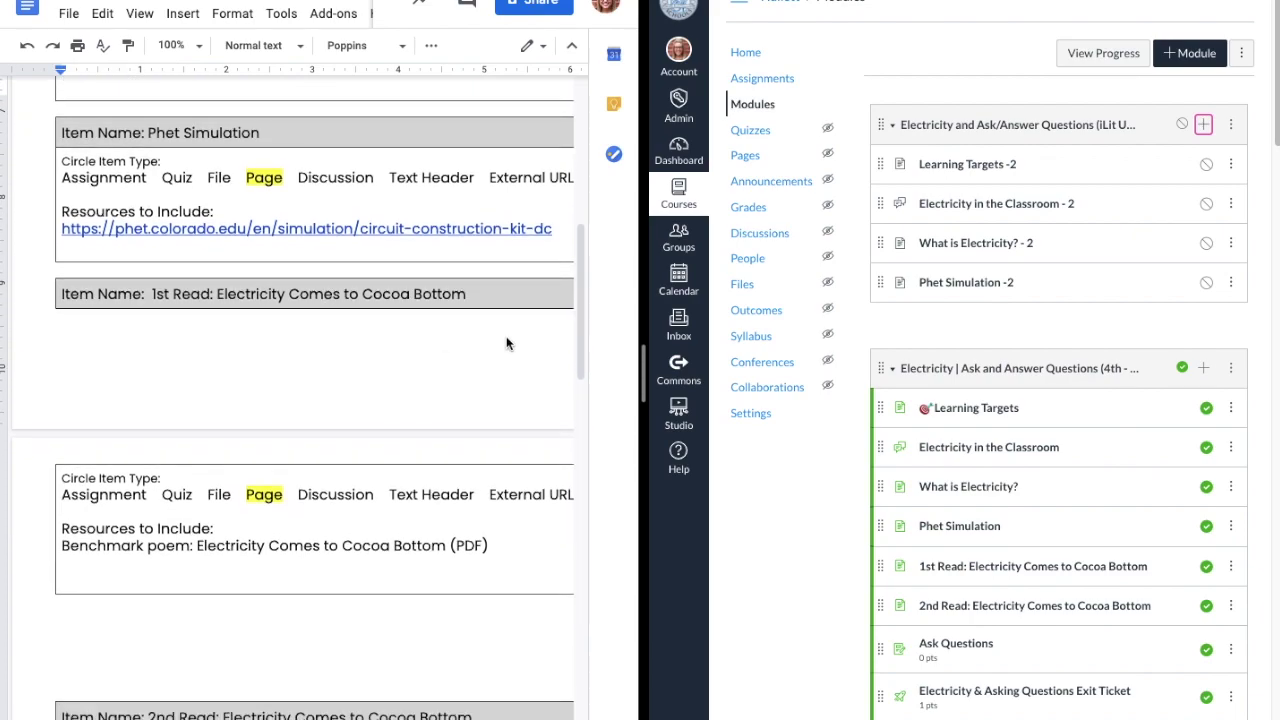
# Step: Add a new page named '1st Read - Electricity Comes to Cocoa Bottom - 2' to the module
pyautogui.click(1204, 124)
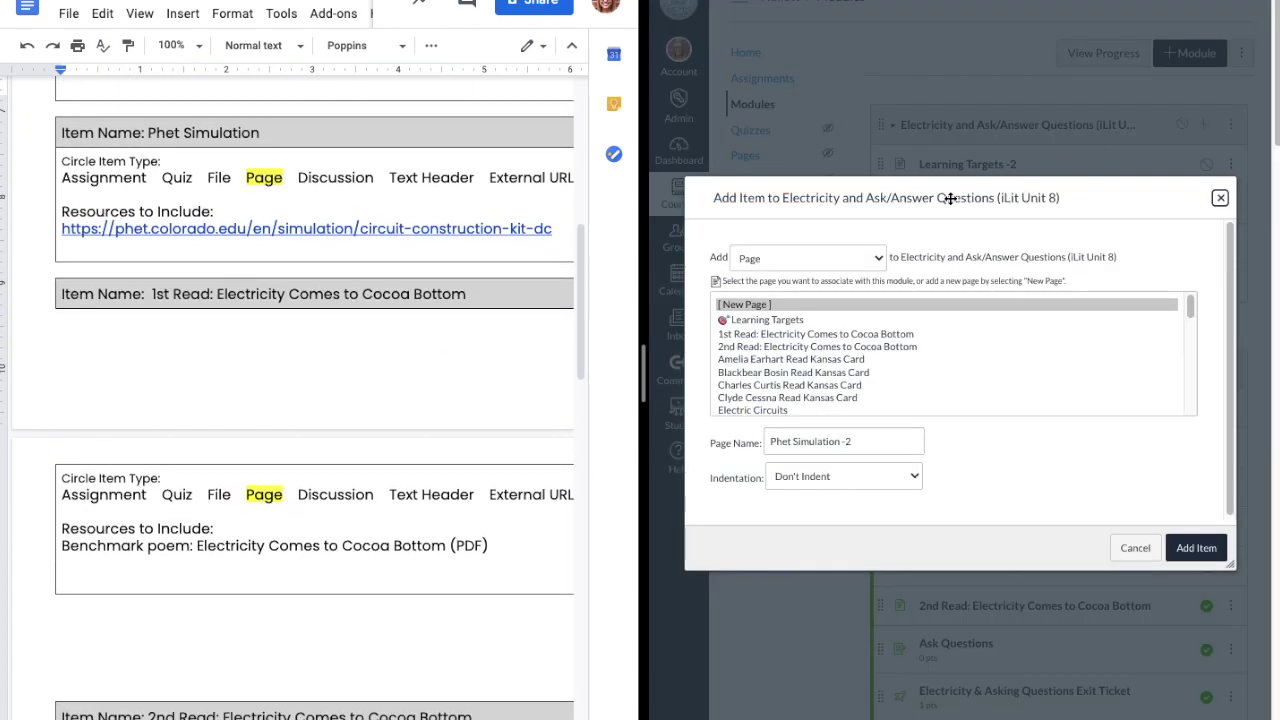
pyautogui.click(846, 260)
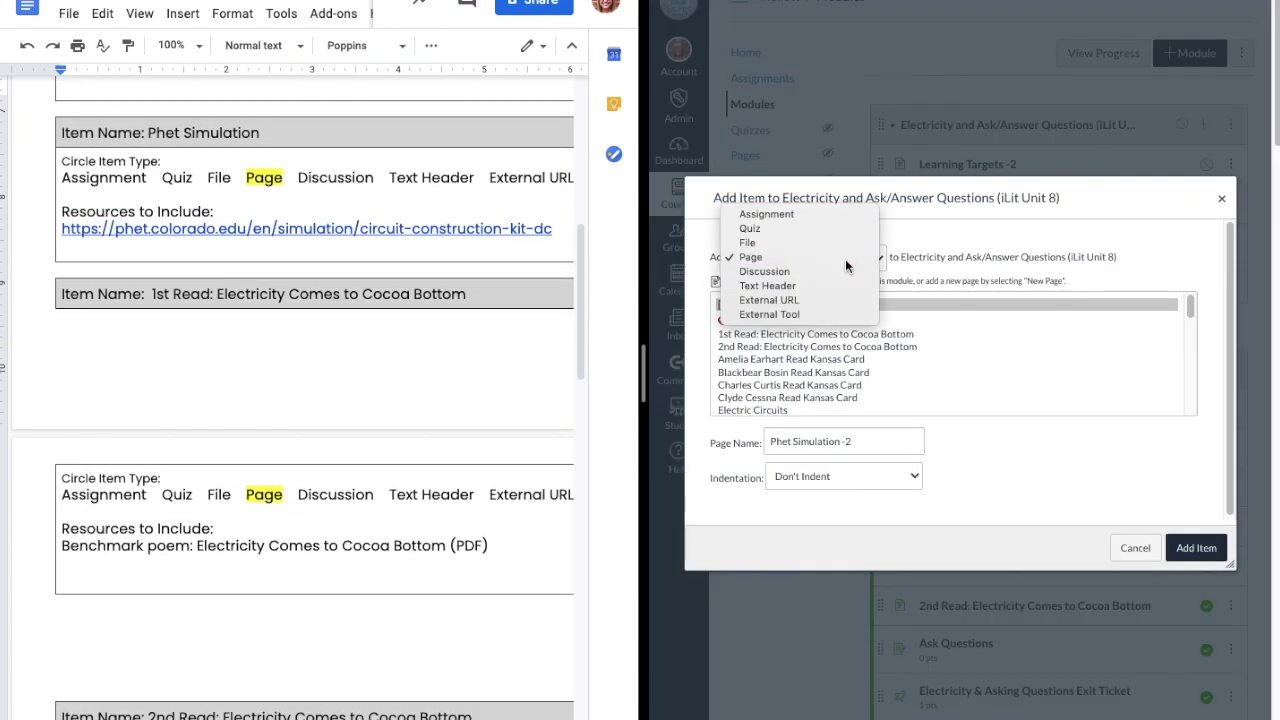
pyautogui.click(845, 257)
pyautogui.click(773, 305)
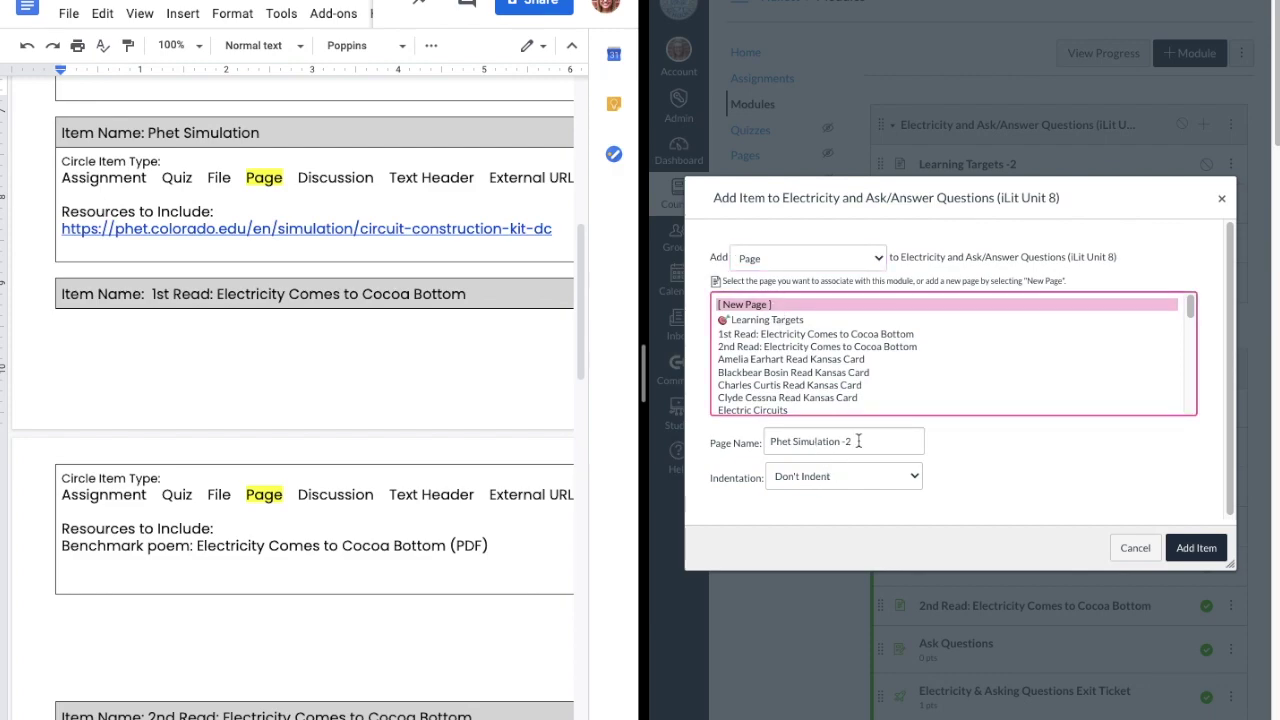
pyautogui.moveTo(858, 441); pyautogui.dragTo(735, 441)
pyautogui.write('1st Read - Electri')
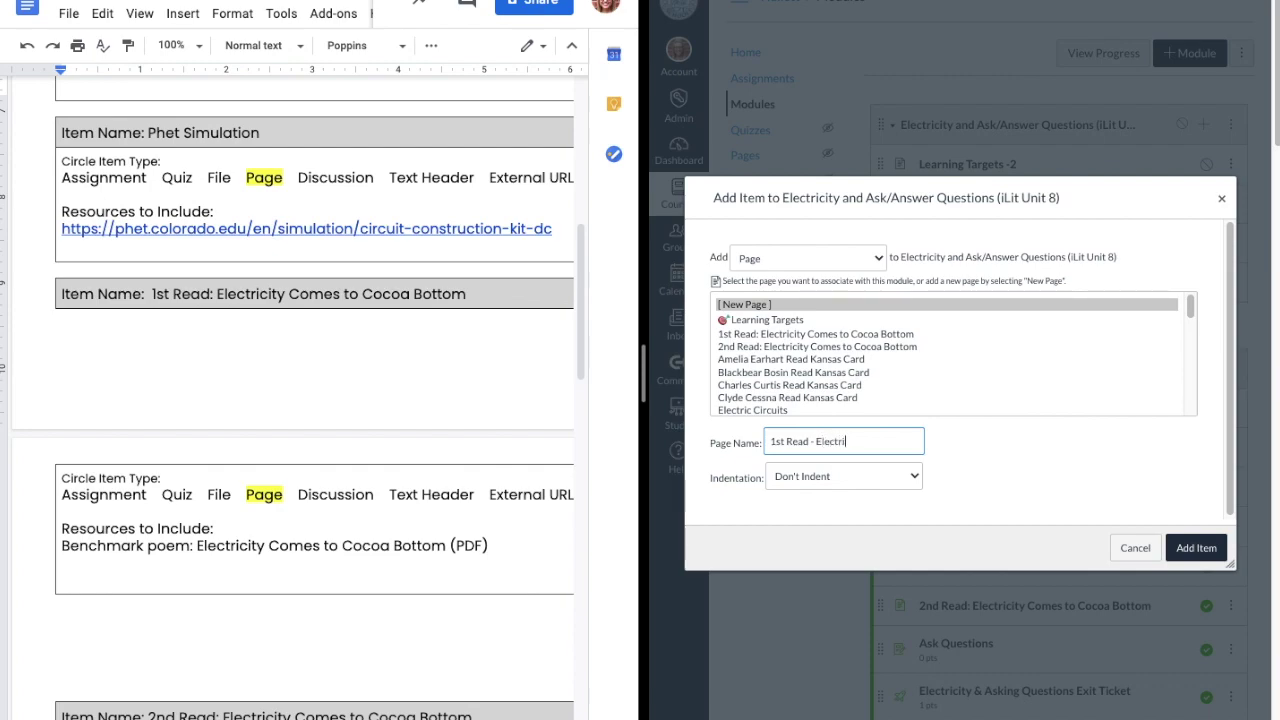
pyautogui.write('city Comes to Cocoa Bottom')
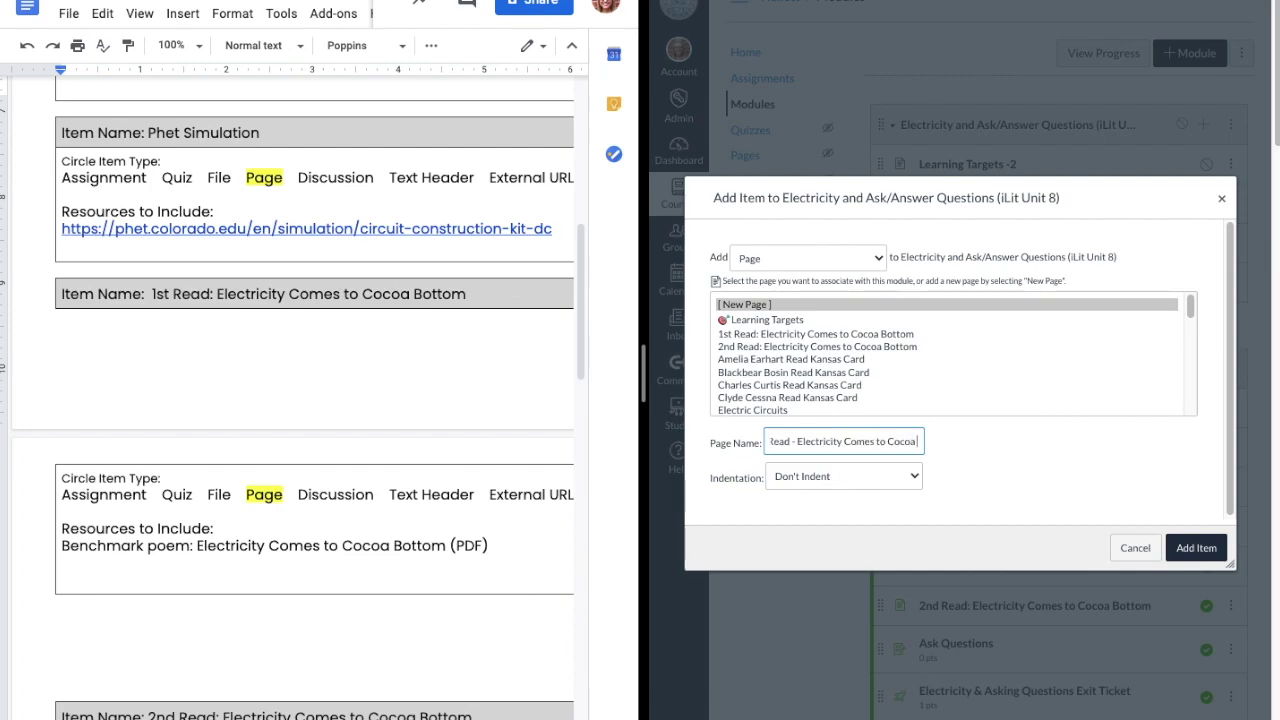
pyautogui.tripleClick(798, 446)
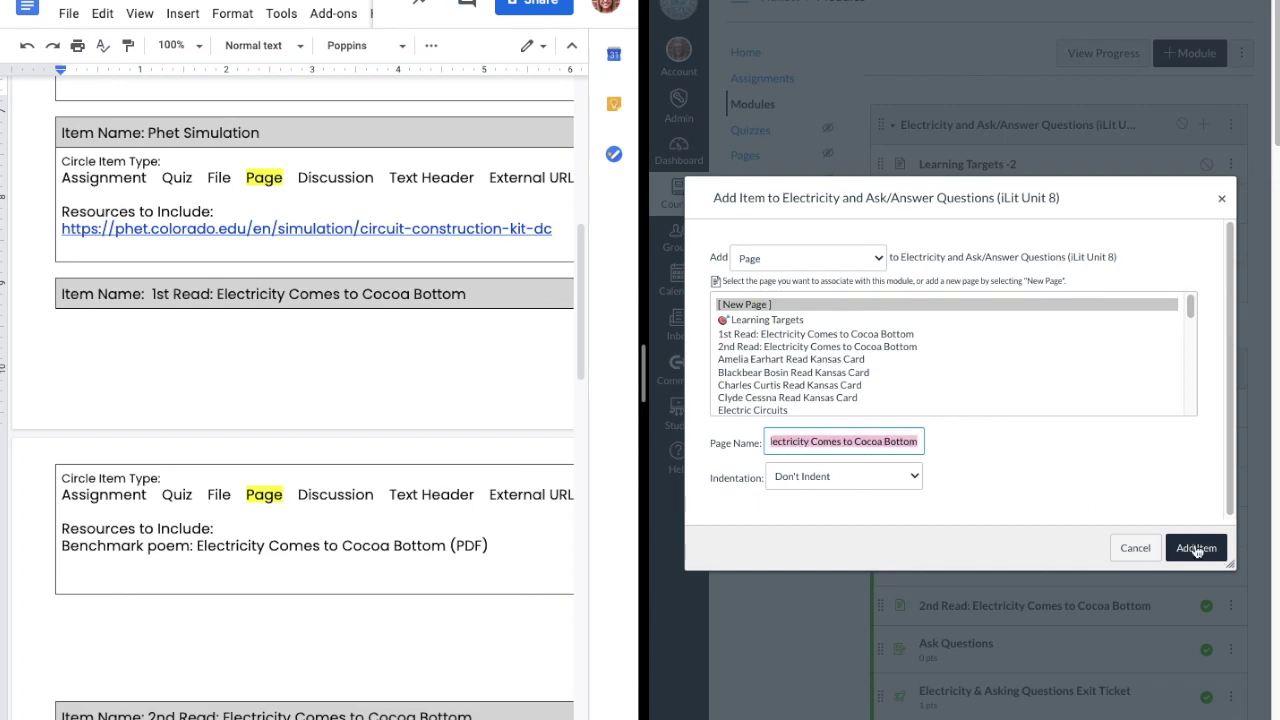
pyautogui.click(922, 442)
pyautogui.write('- 2')
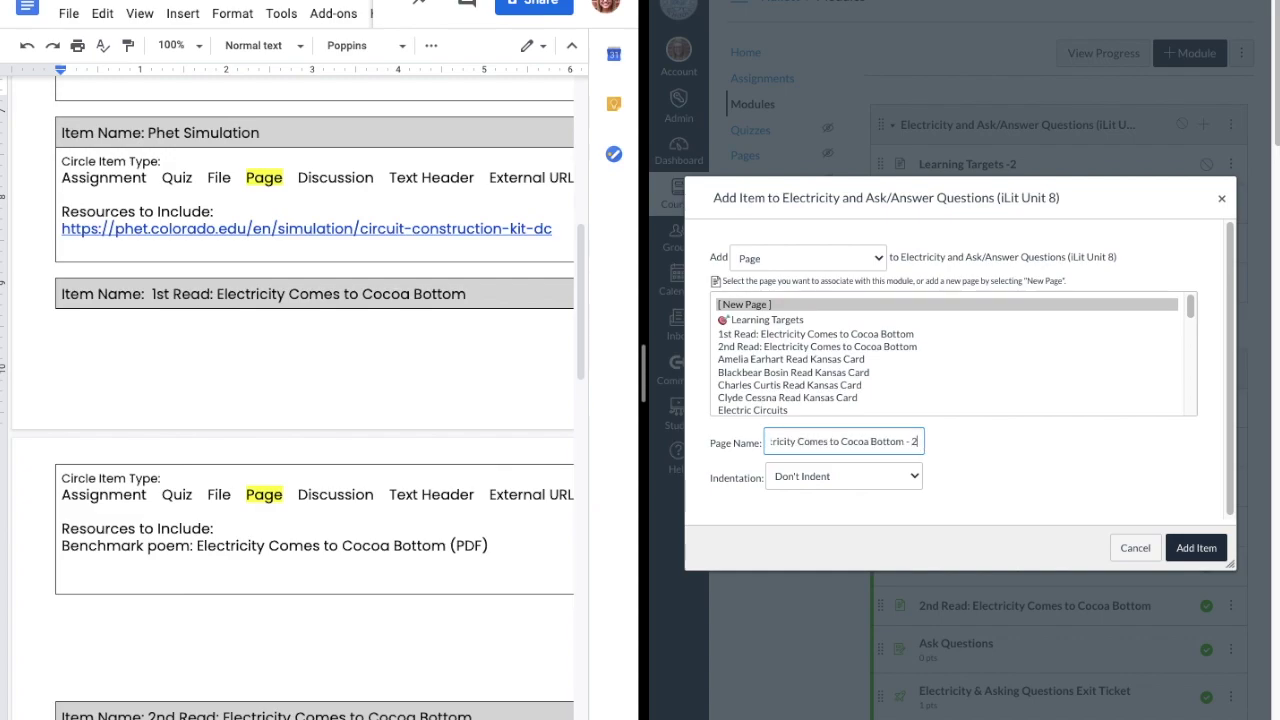
pyautogui.press('Return')
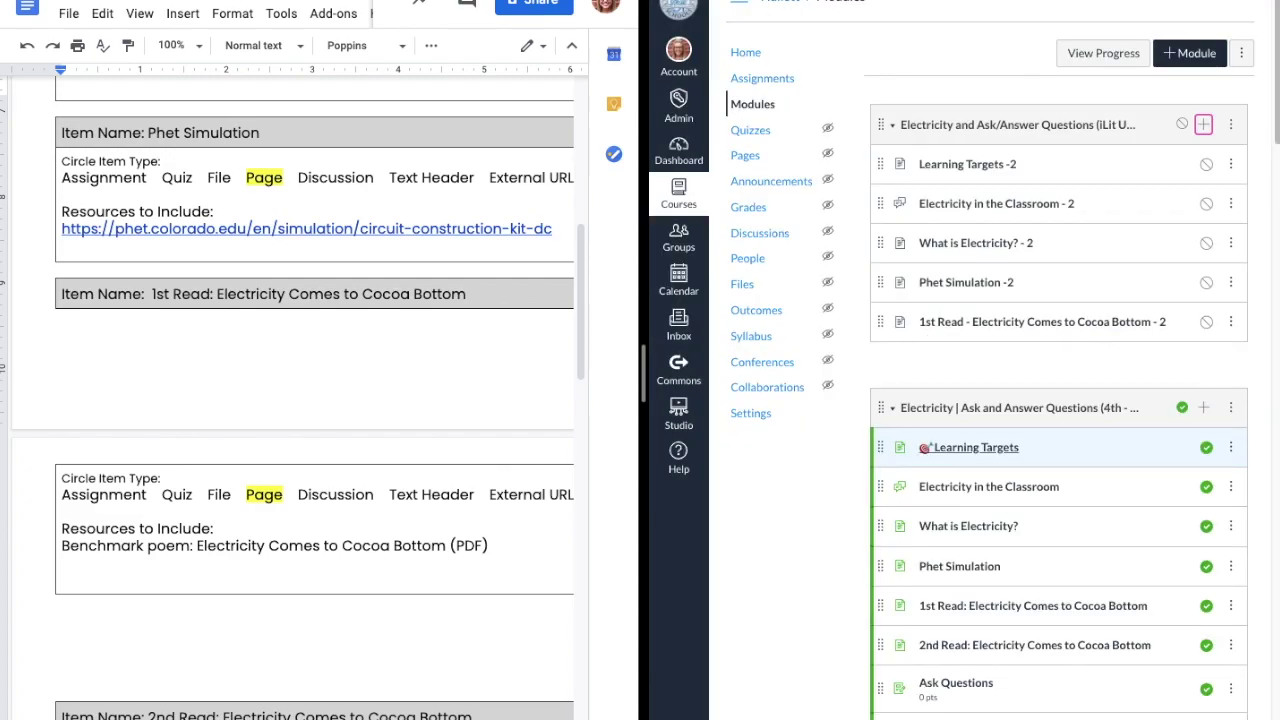
# Step: Add a second new page, renaming it to '2nd Read - Electricity Comes to Cocoa Bottom - 2'
pyautogui.scroll(-3, 237, 390)
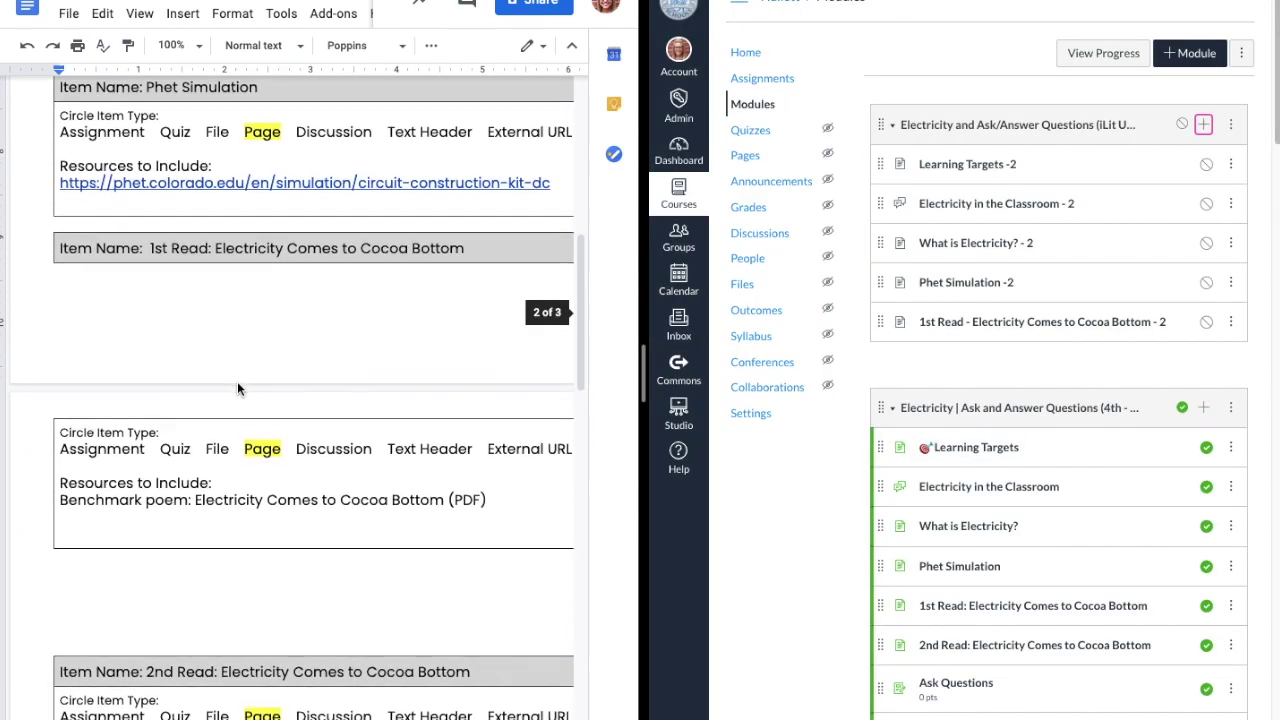
pyautogui.click(1203, 124)
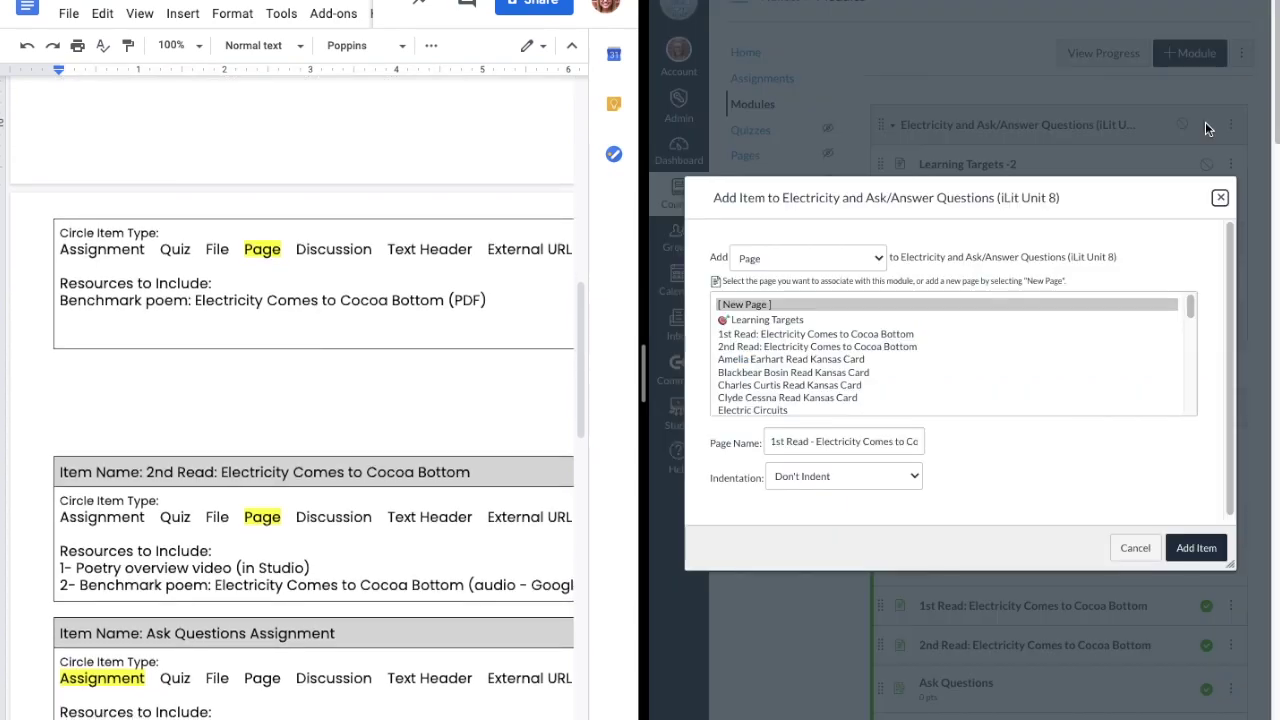
pyautogui.click(799, 311)
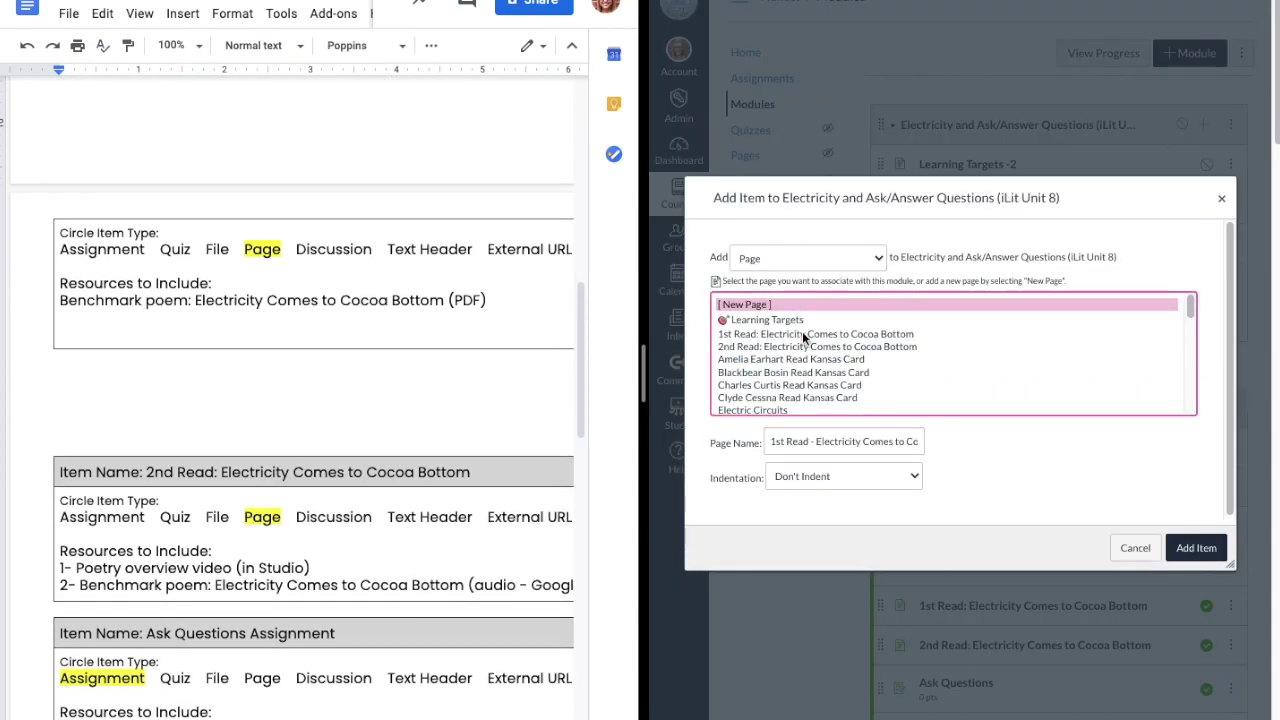
pyautogui.click(789, 444)
pyautogui.doubleClick(776, 442)
pyautogui.write('2nd')
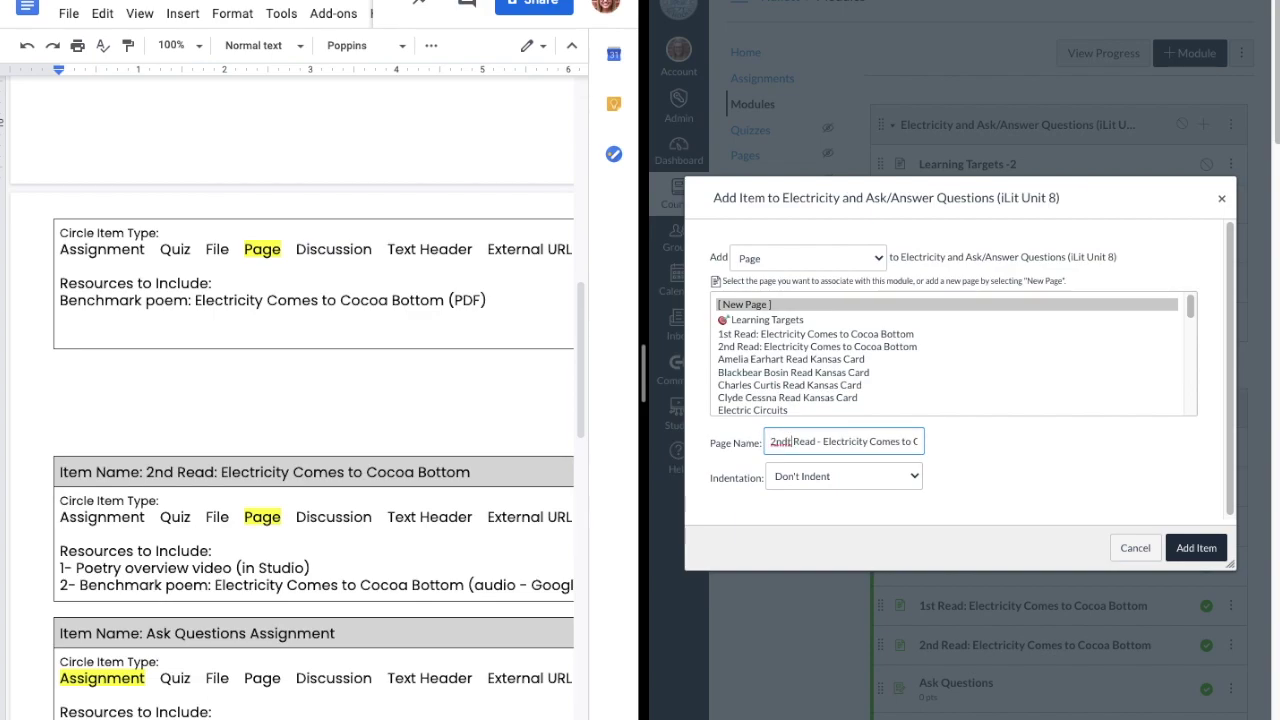
pyautogui.click(1196, 545)
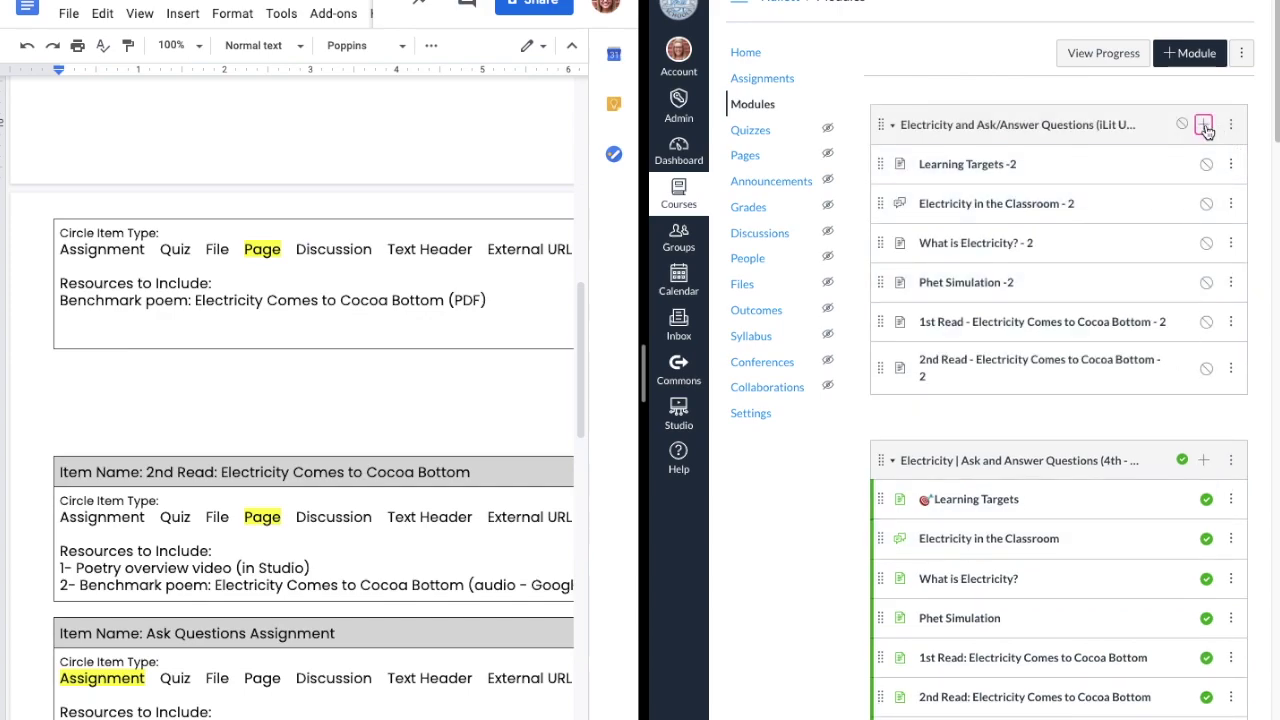
# Step: Add a new assignment named 'Ask Questions' to the module
pyautogui.click(1205, 127)
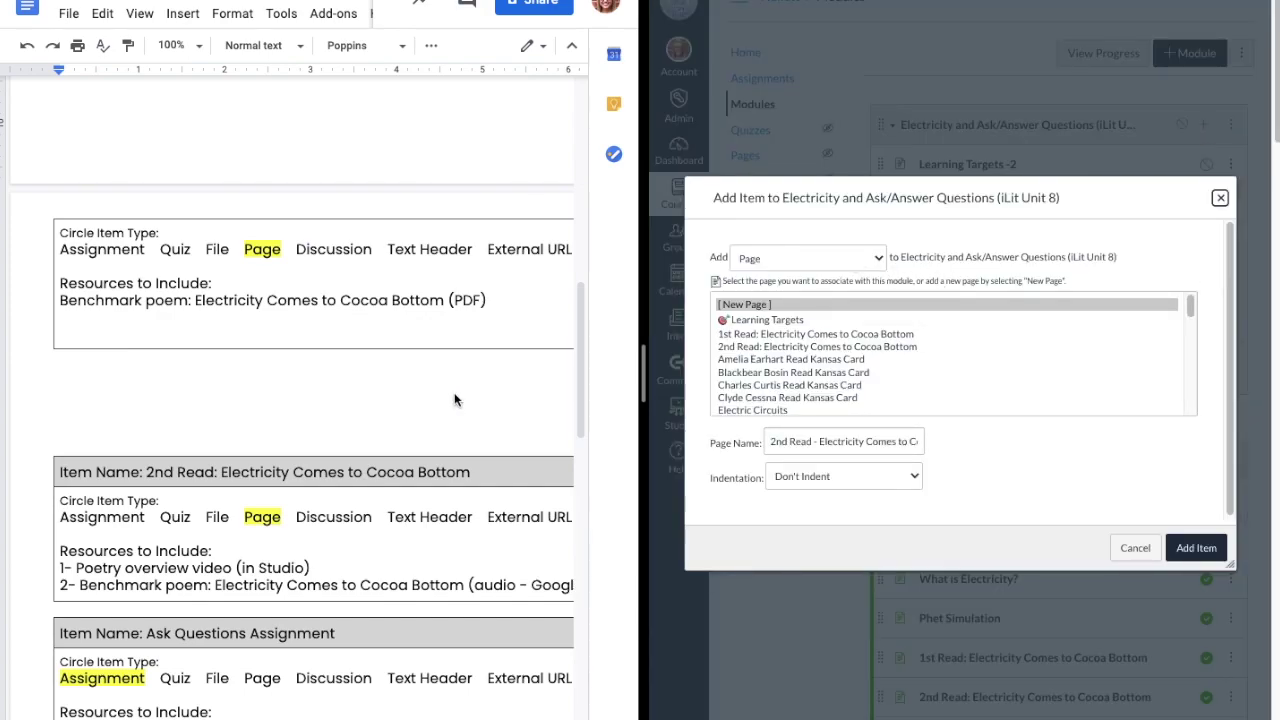
pyautogui.scroll(-3, 389, 389)
pyautogui.click(816, 259)
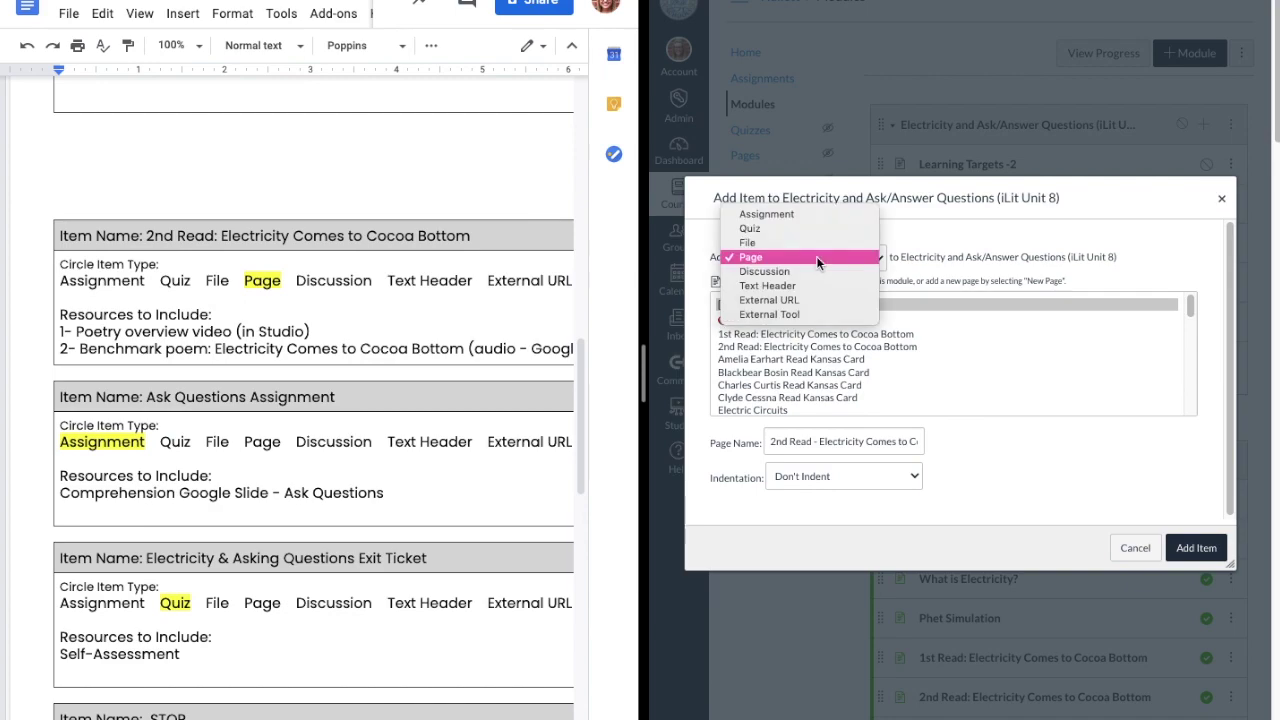
pyautogui.click(809, 216)
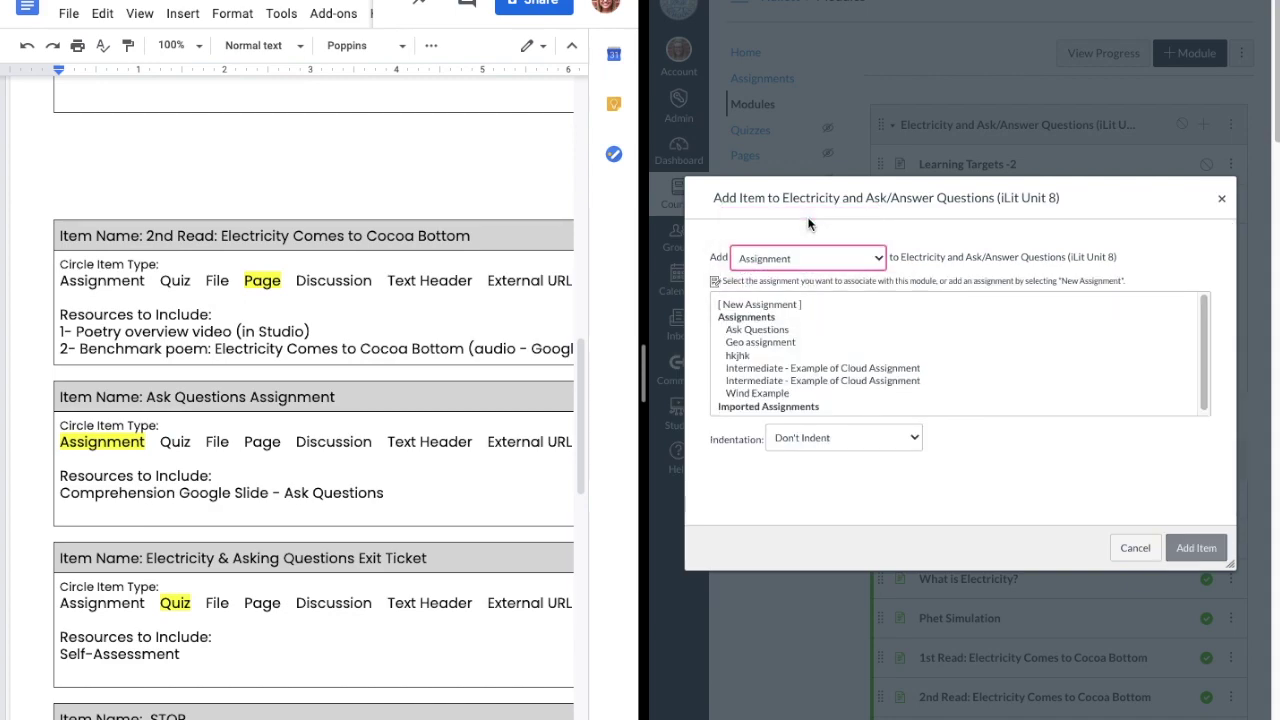
pyautogui.click(787, 303)
pyautogui.click(819, 443)
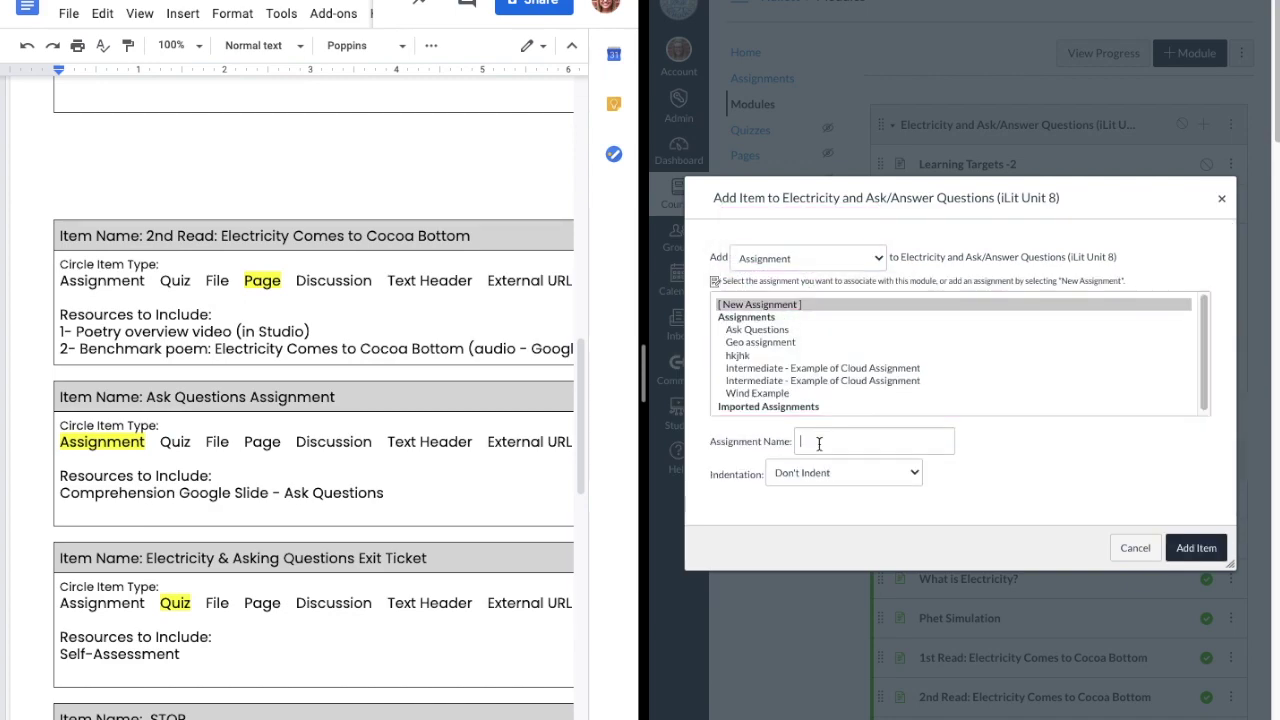
pyautogui.write('Ask Questions')
pyautogui.click(1205, 553)
# Step: Add a new quiz named 'Electricity & Ask Questions Exit Ticket' to the module
pyautogui.click(1205, 124)
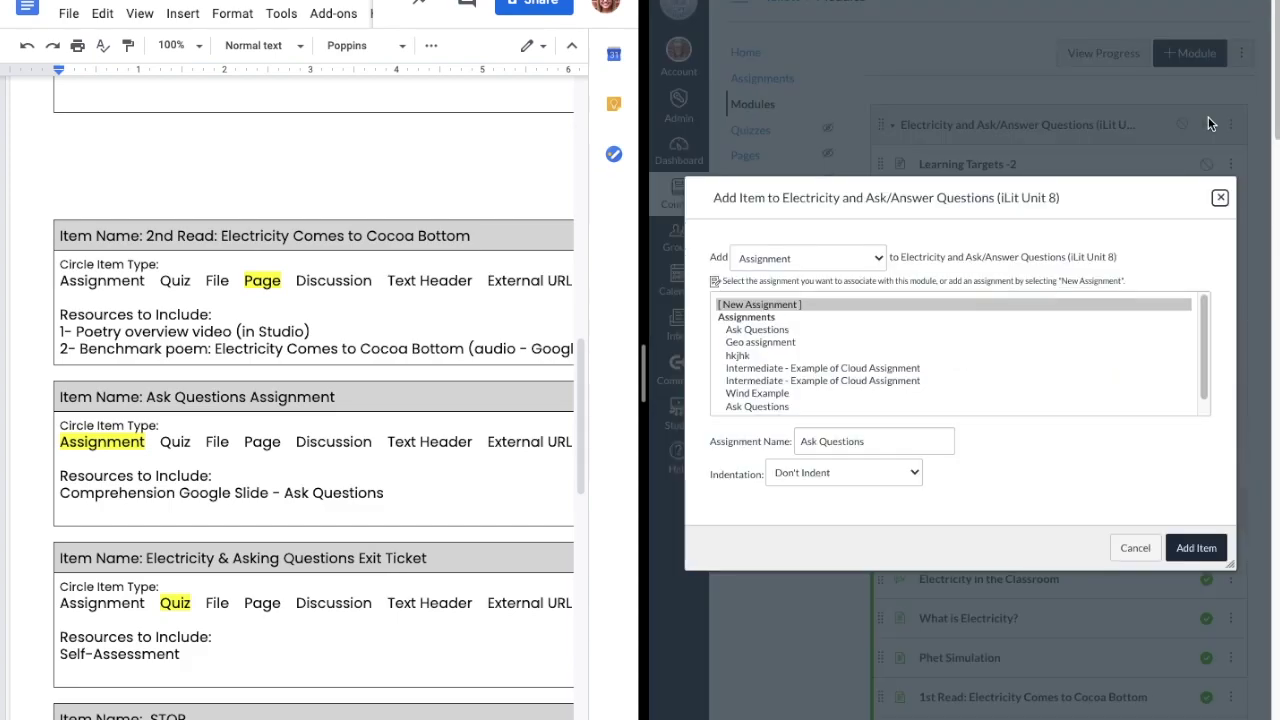
pyautogui.click(849, 260)
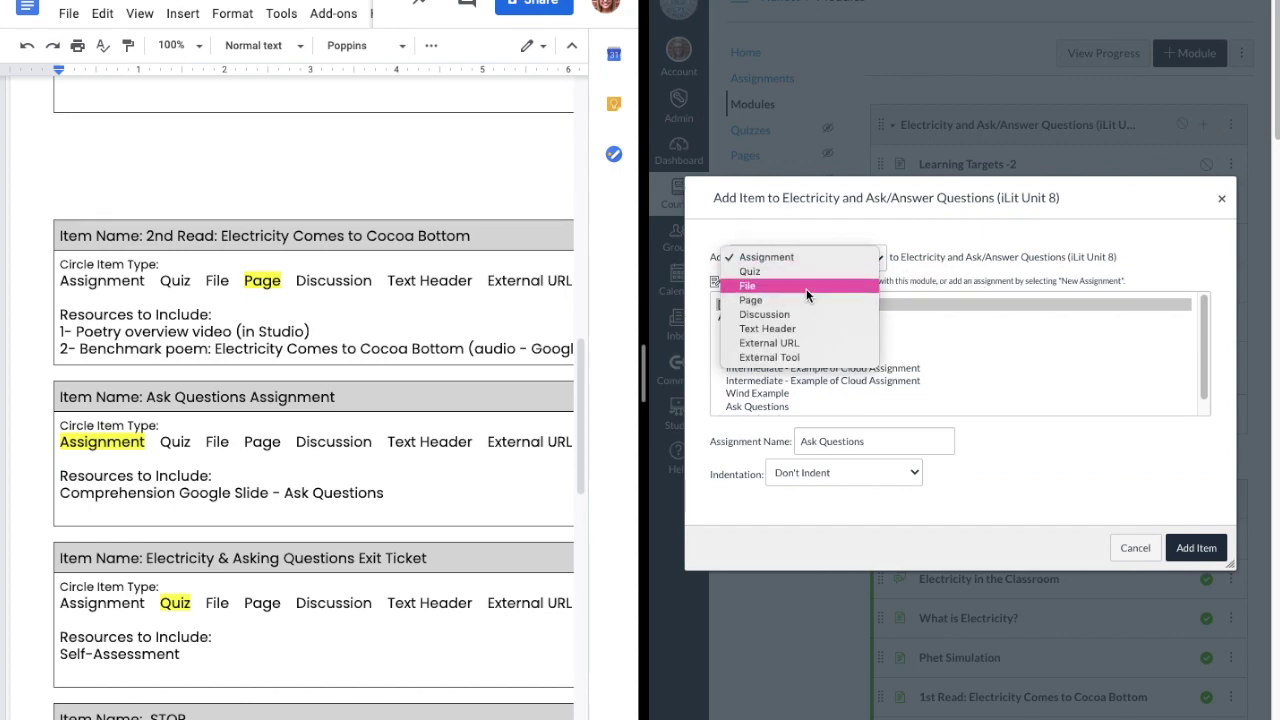
pyautogui.click(812, 270)
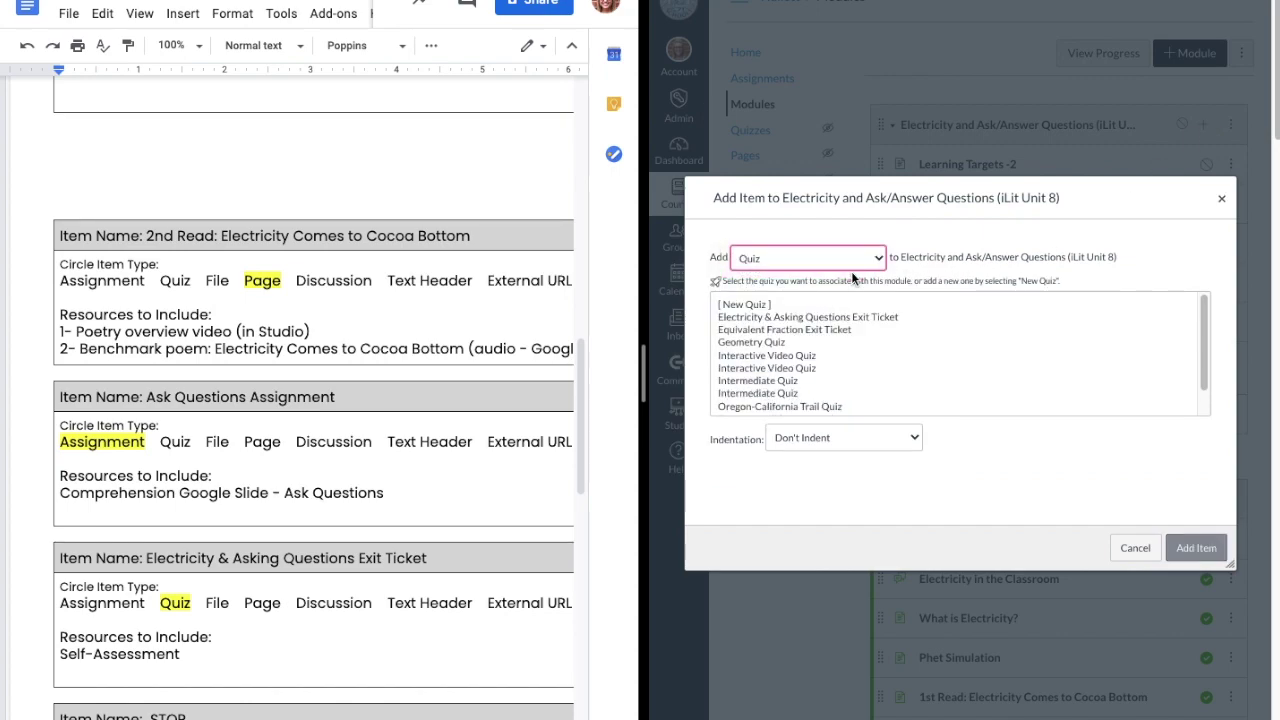
pyautogui.click(745, 305)
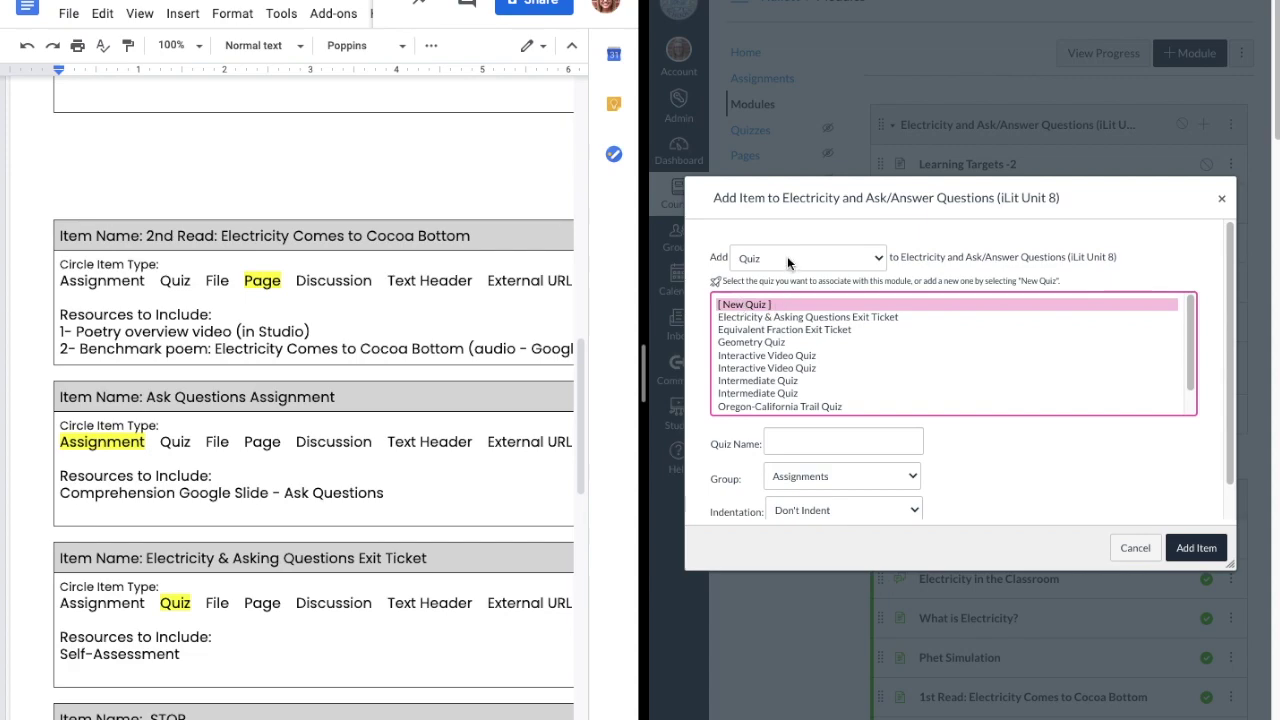
pyautogui.click(804, 440)
pyautogui.write('Elec')
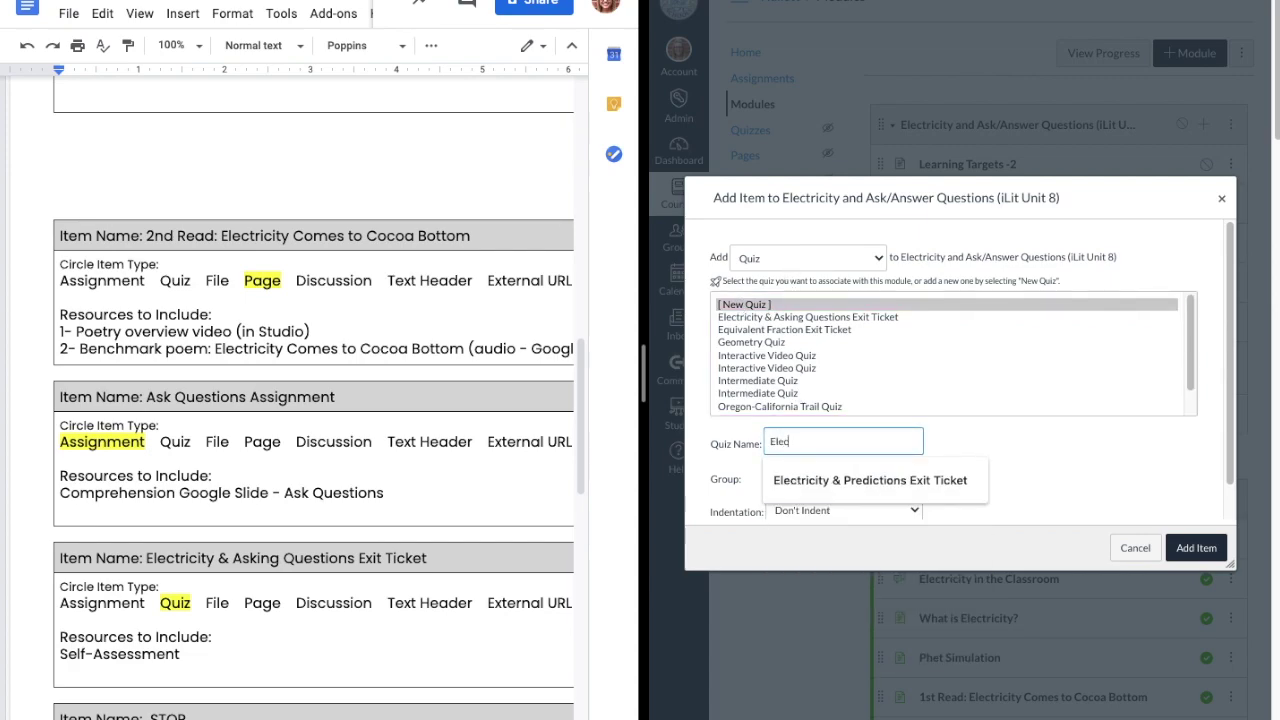
pyautogui.click(905, 484)
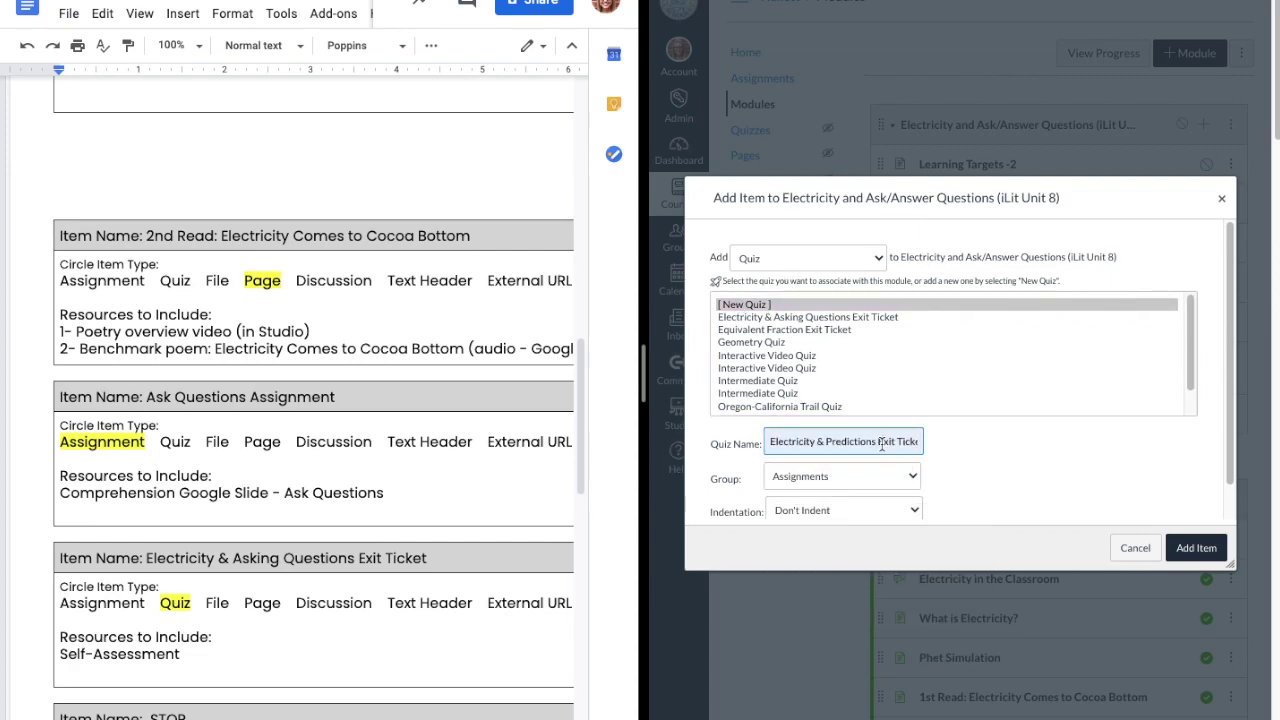
pyautogui.doubleClick(848, 441)
pyautogui.write('Ask Questions')
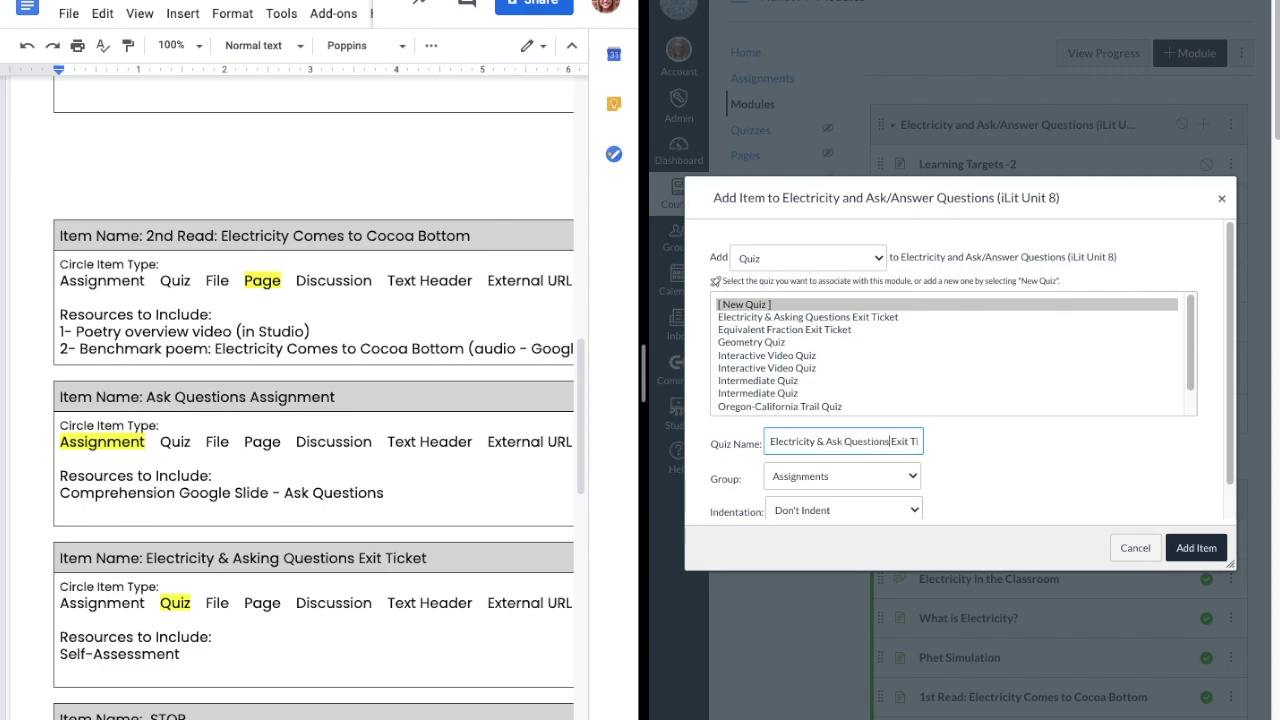
pyautogui.click(1180, 548)
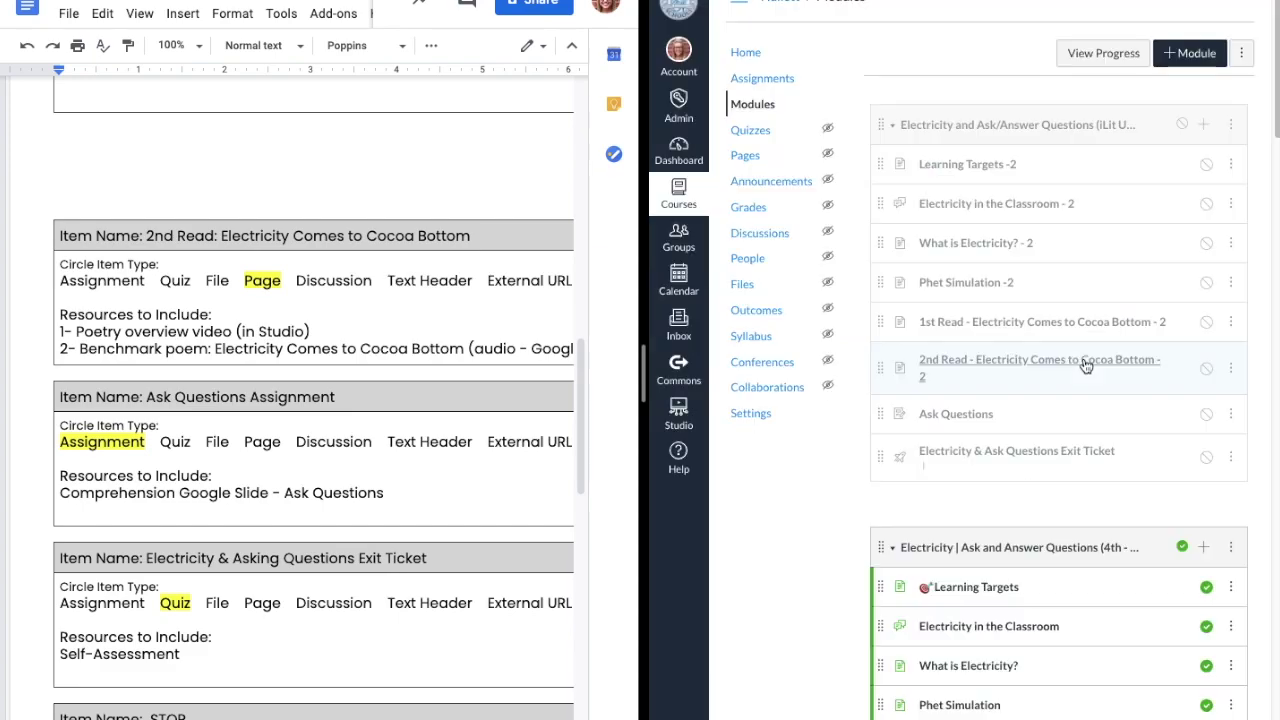
# Step: Link the existing STOP page as the module's last item, then make Canvas full screen
pyautogui.scroll(-3, 537, 352)
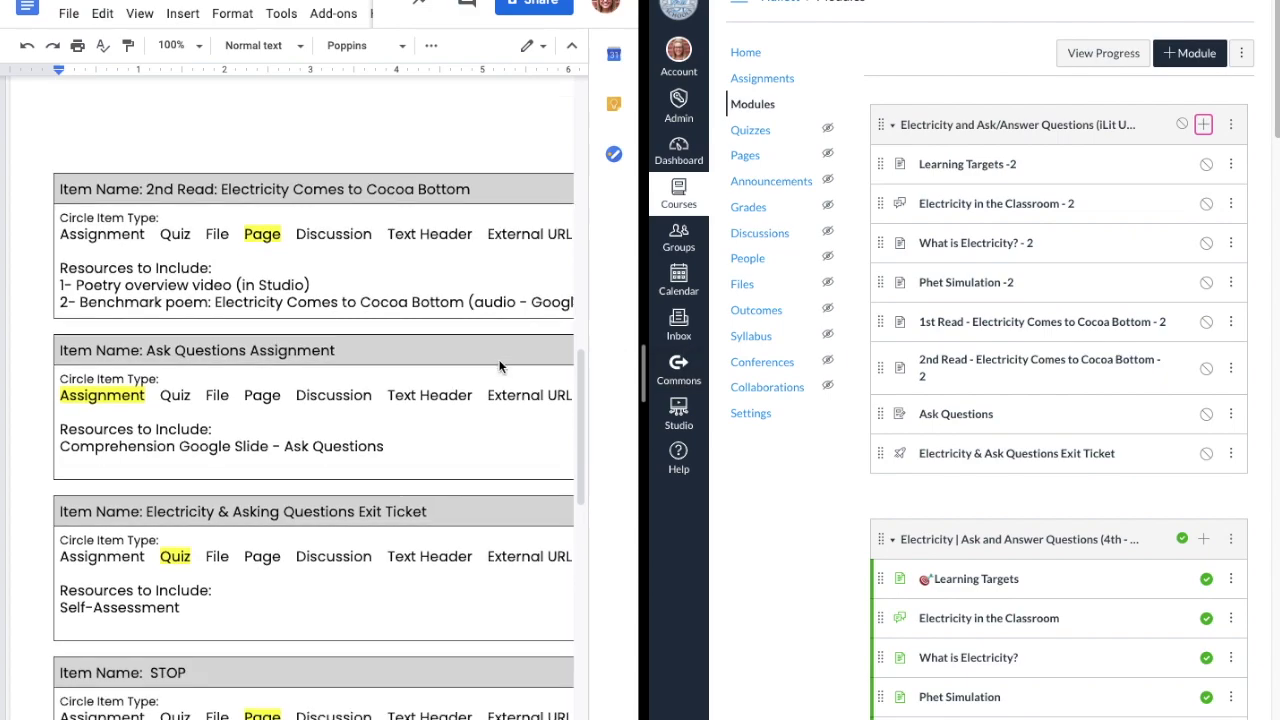
pyautogui.click(1203, 125)
pyautogui.click(818, 262)
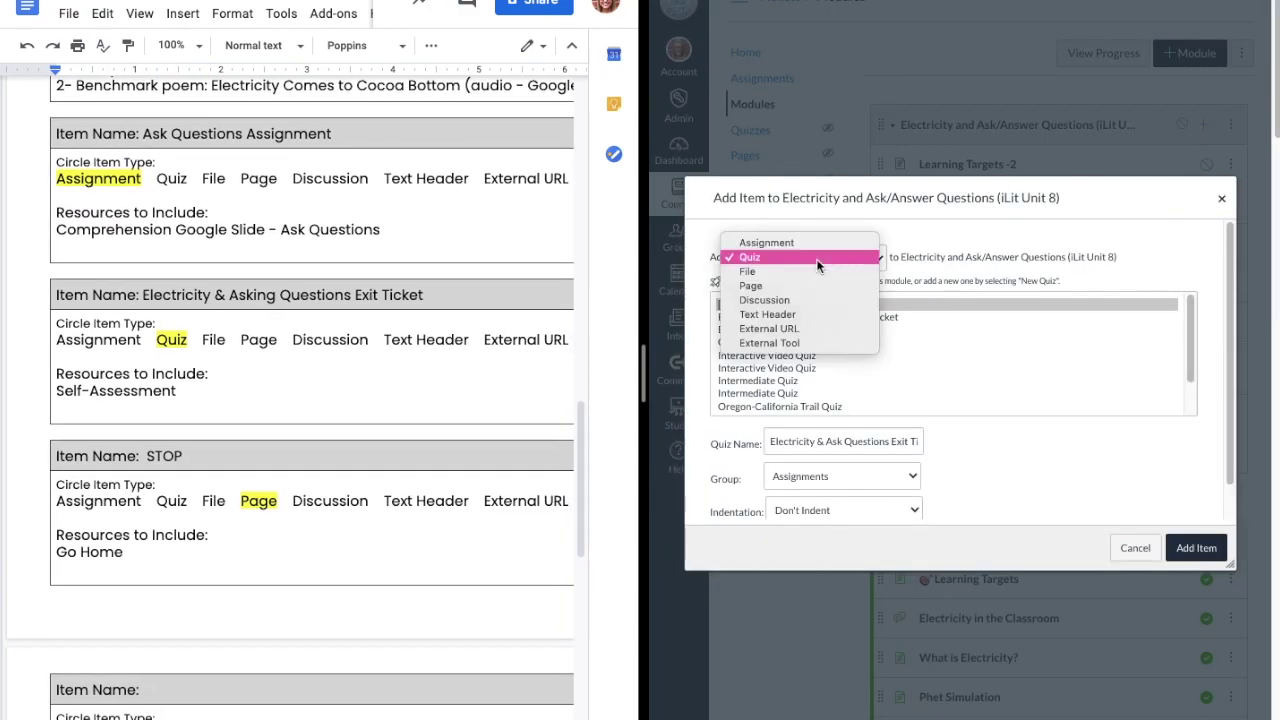
pyautogui.click(808, 283)
pyautogui.click(779, 304)
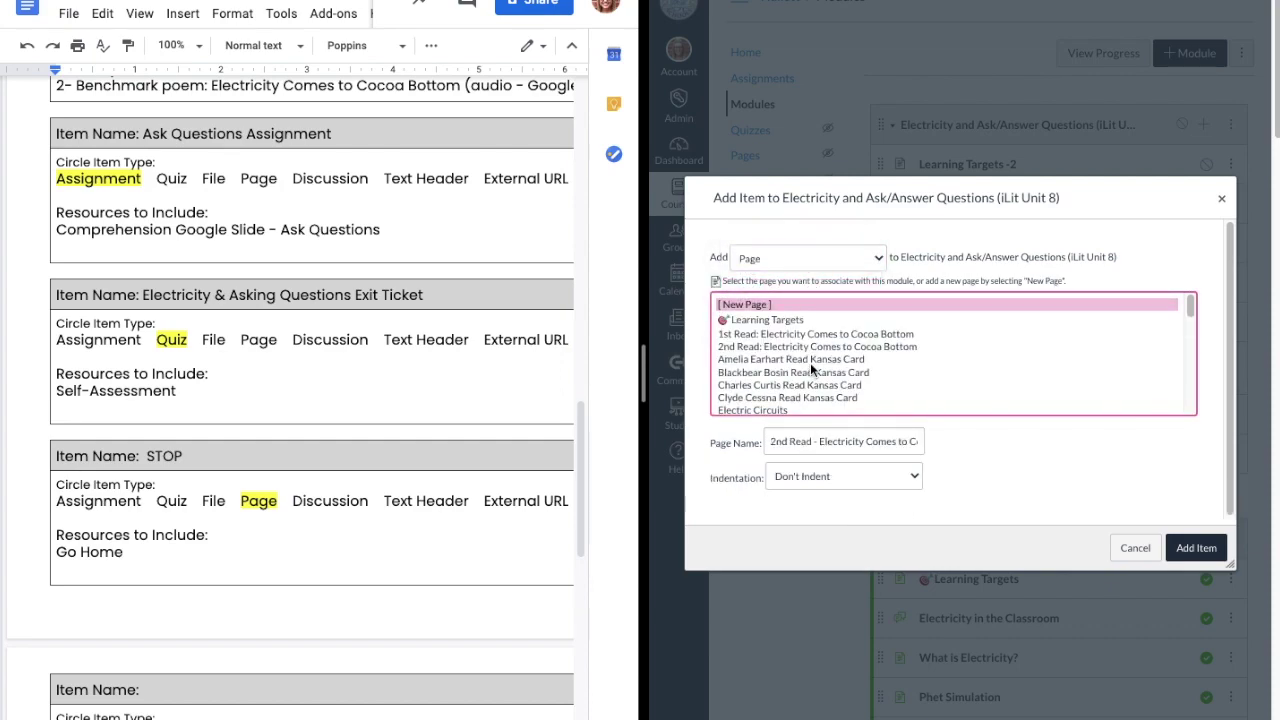
pyautogui.scroll(-10, 811, 368)
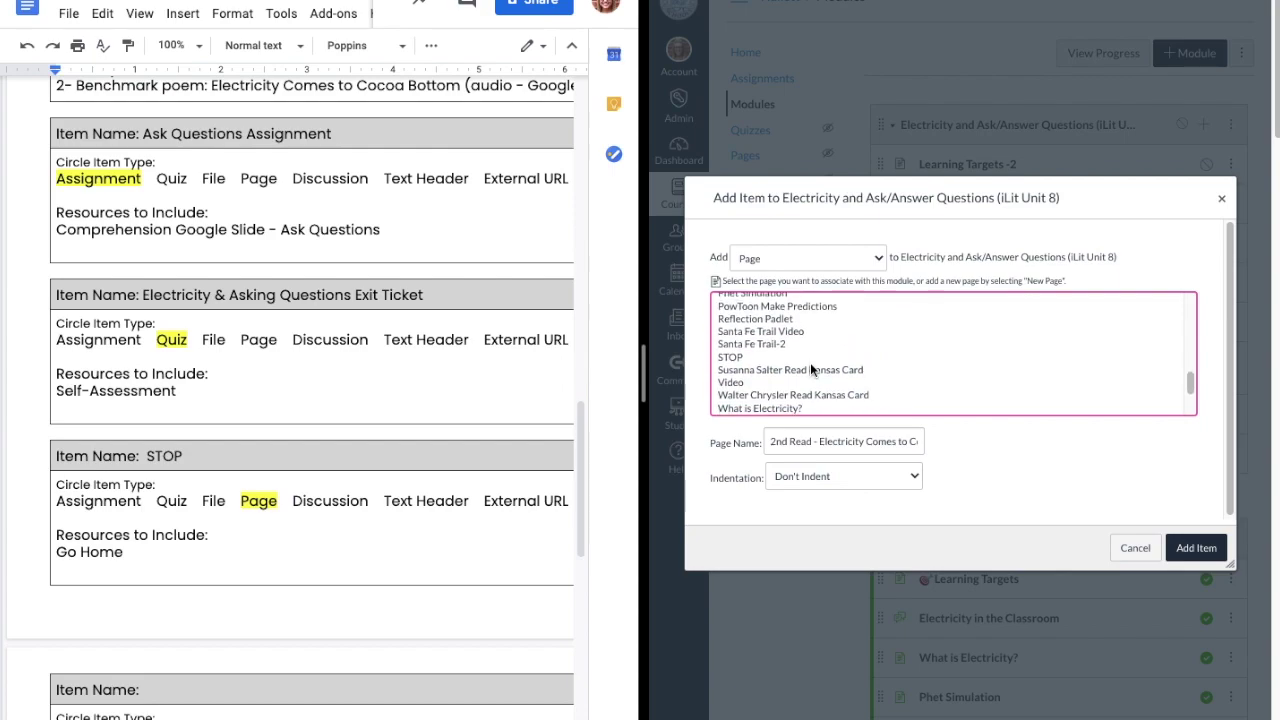
pyautogui.click(737, 357)
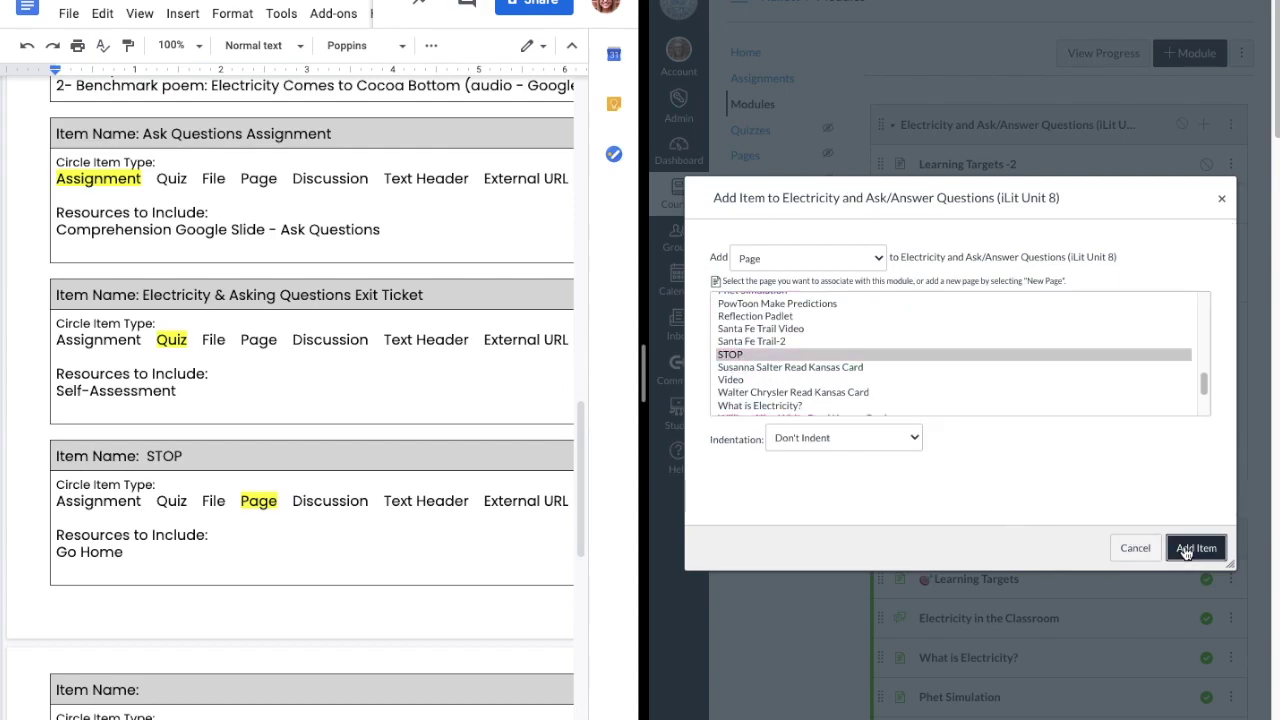
pyautogui.click(1190, 548)
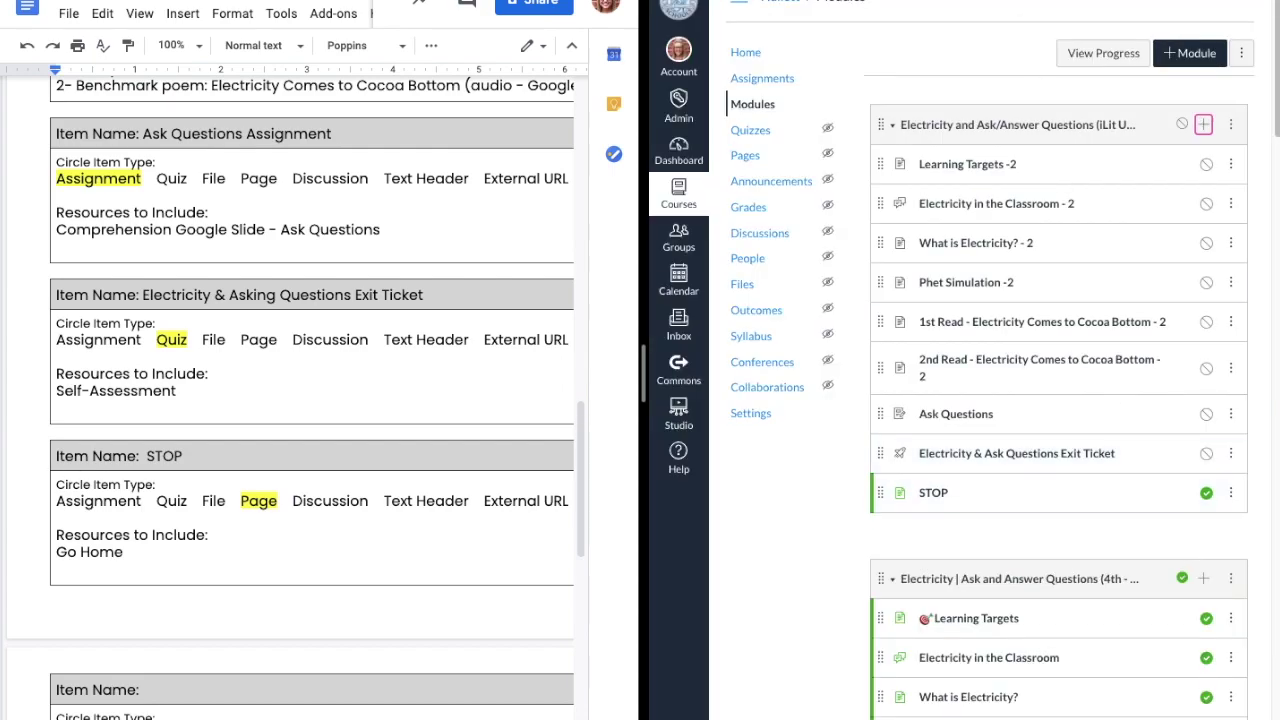
pyautogui.press('ctrl+super+f')
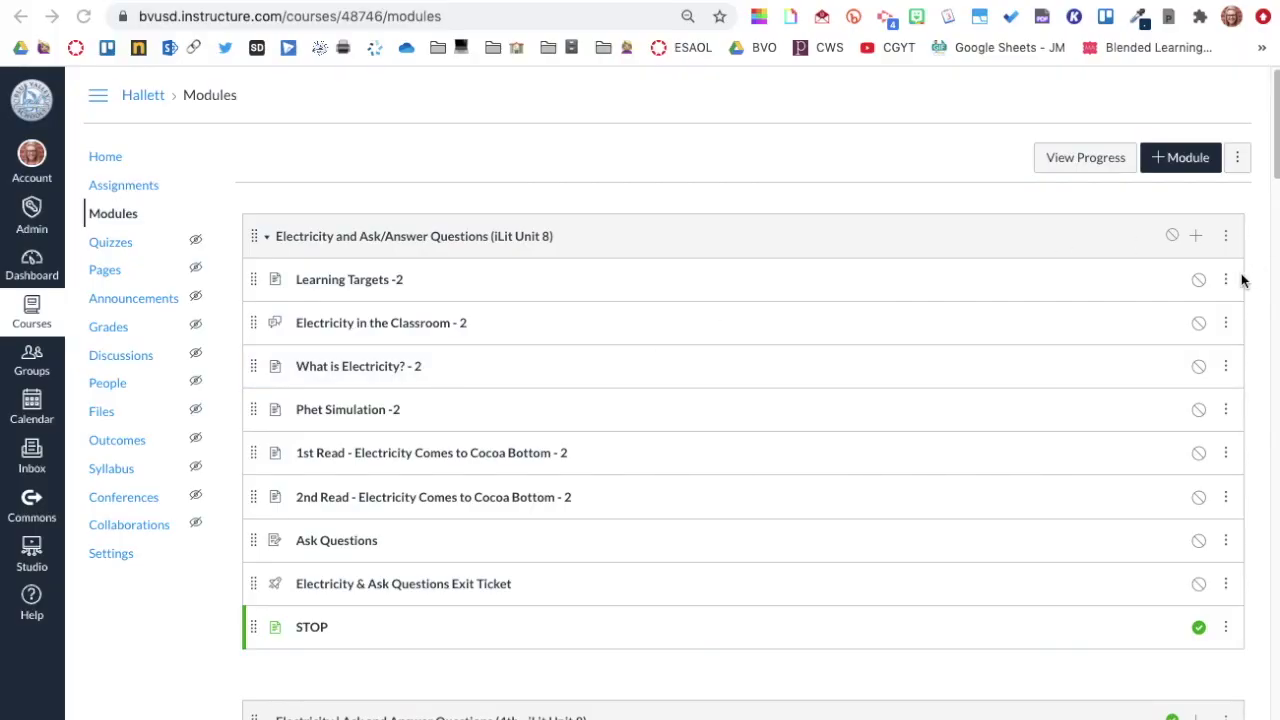
# Step: Move 'What is Electricity? - 2' above 'Electricity in the Classroom - 2' and '1st Read' above 'Phet Simulation -2'
pyautogui.click(1227, 238)
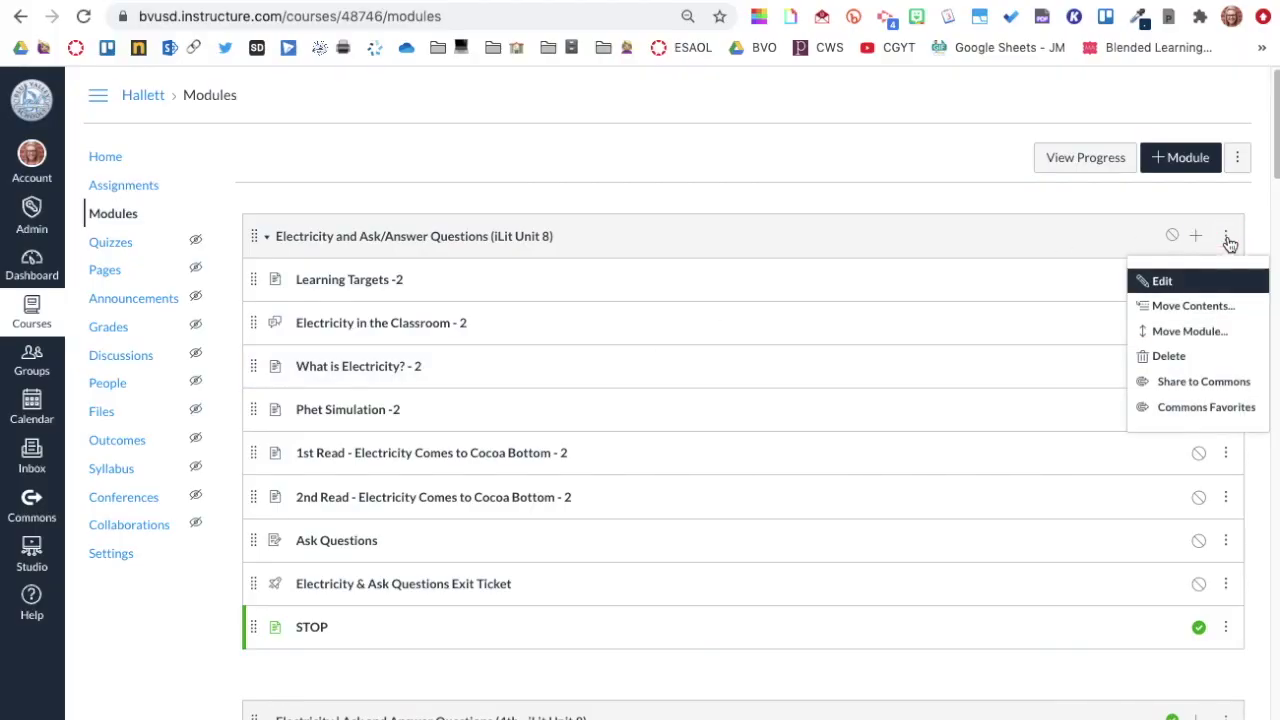
pyautogui.click(1226, 279)
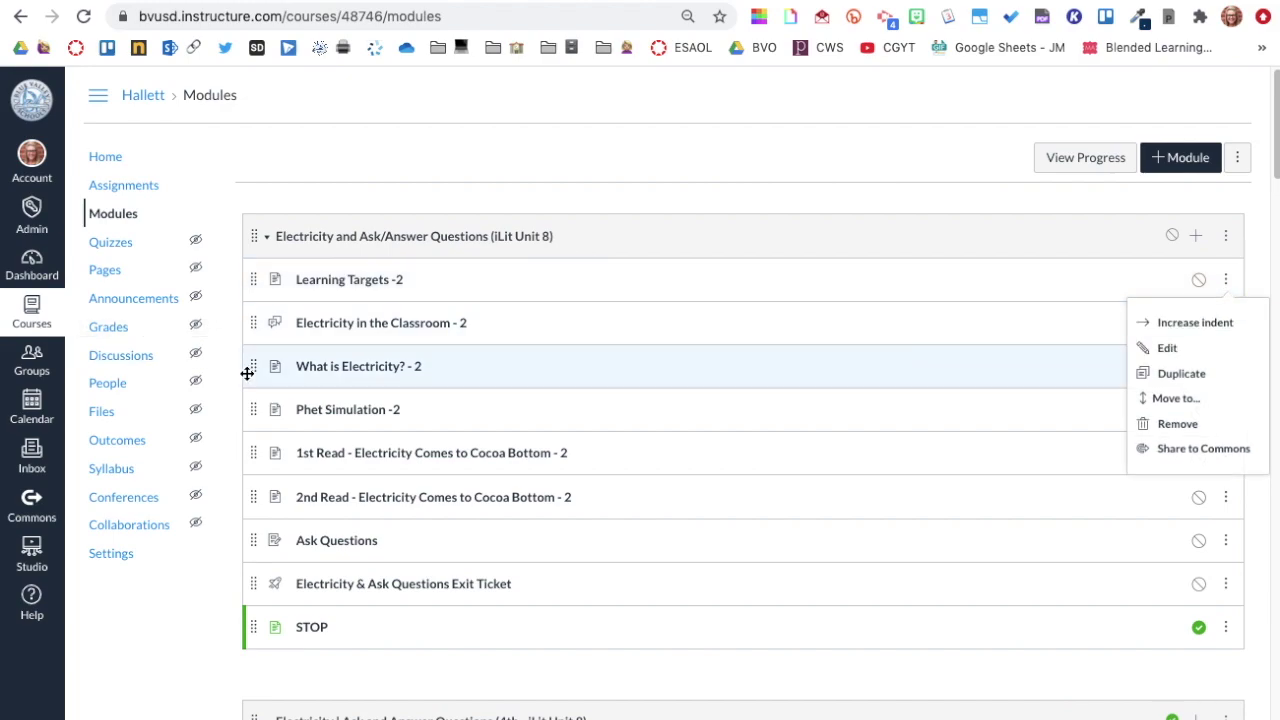
pyautogui.moveTo(257, 372); pyautogui.dragTo(257, 322)
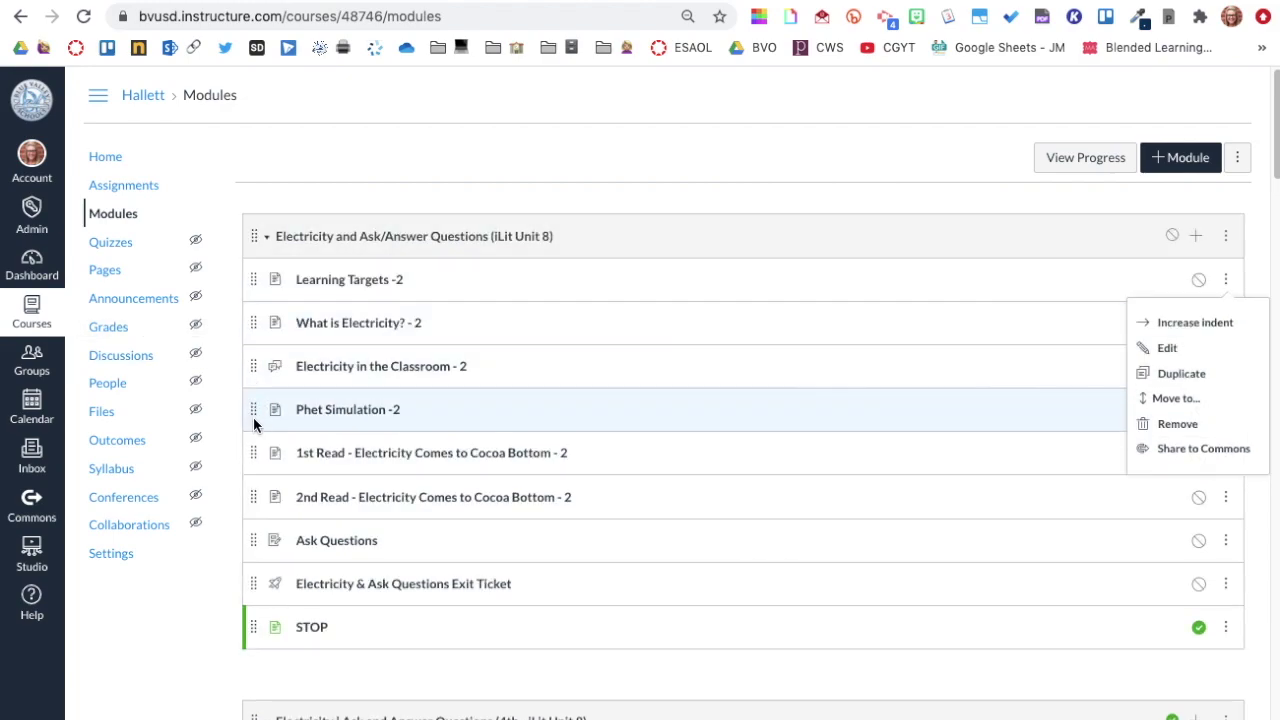
pyautogui.moveTo(253, 446); pyautogui.dragTo(251, 403)
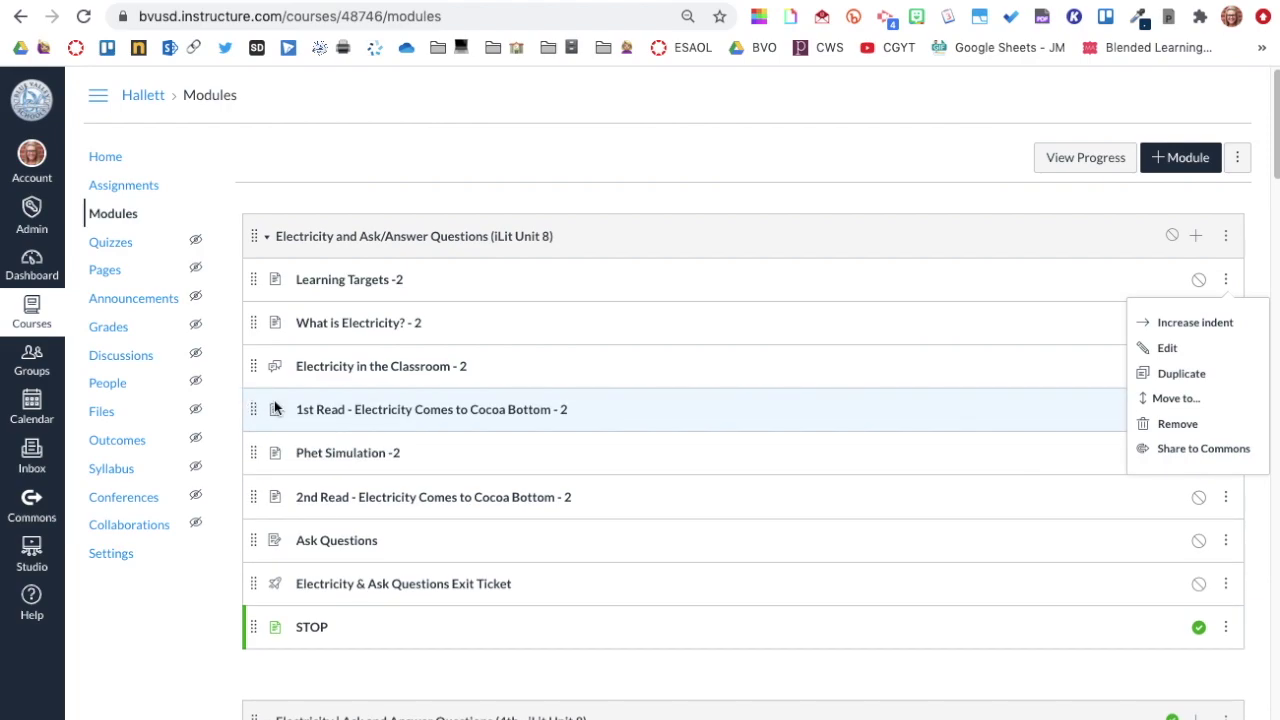
pyautogui.click(763, 164)
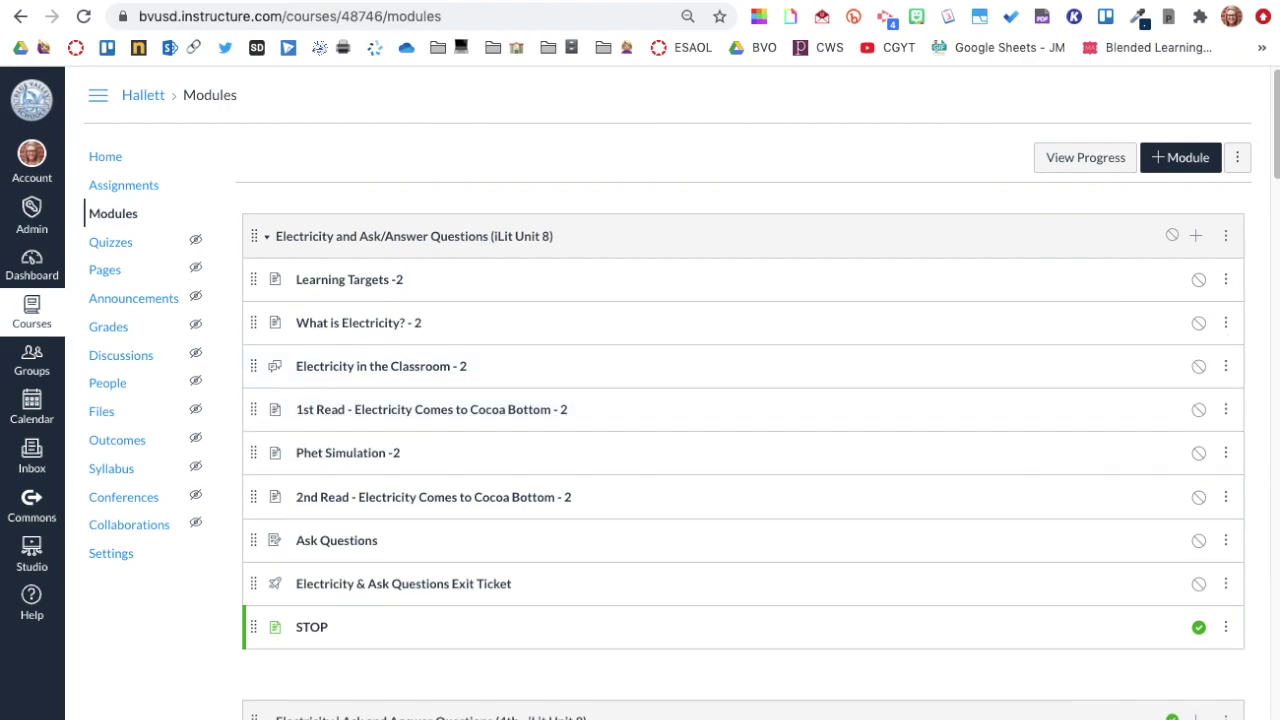